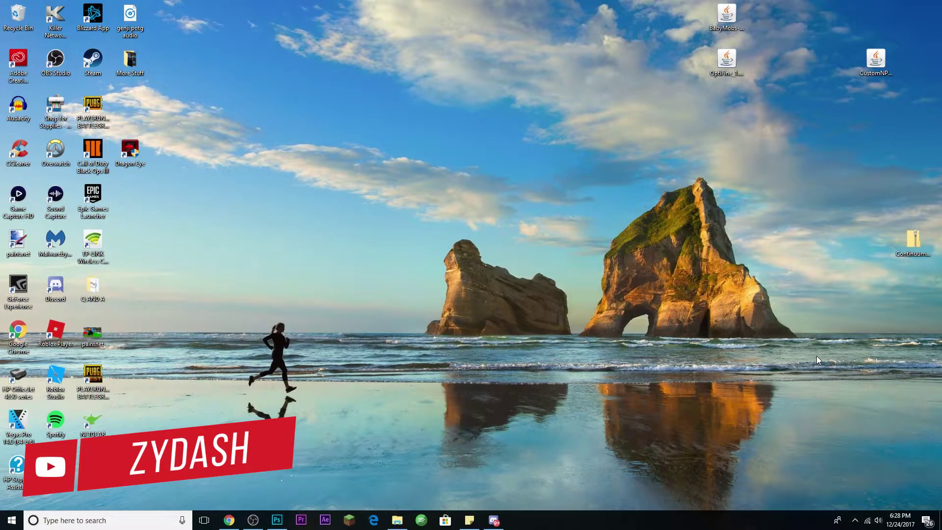
Switch to Chrome and examine the thumbnail styles across Latenci's uploaded YouTube videos, from newest to older ones
left_click(228, 520)
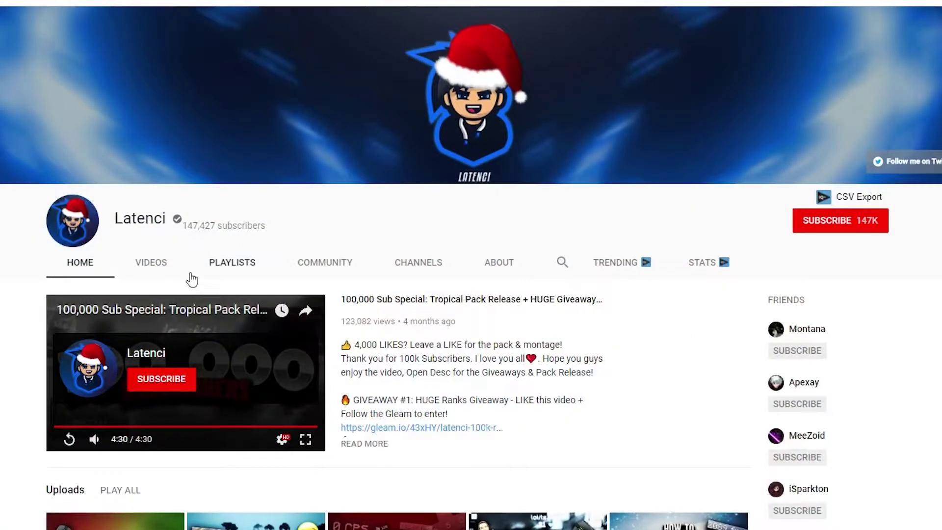
left_click(152, 263)
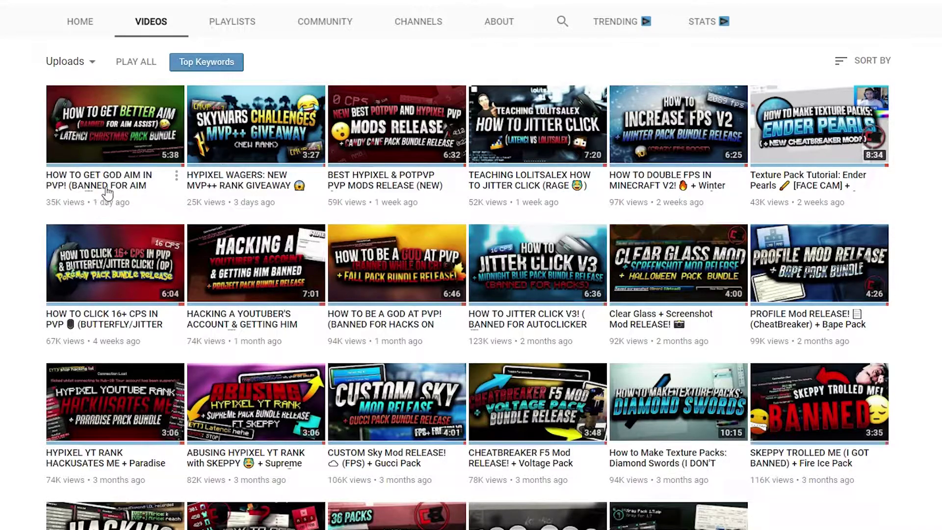
scroll(110, 201, "down", 1)
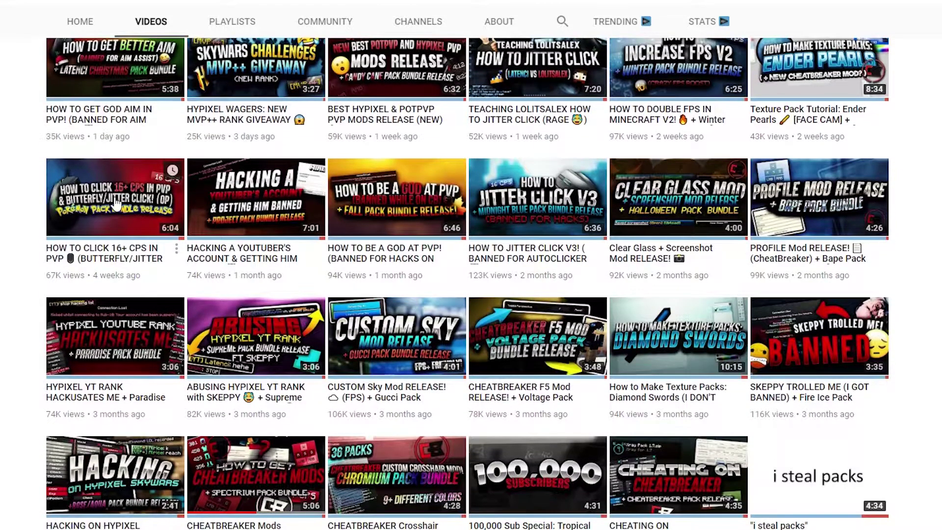
scroll(115, 203, "down", 3)
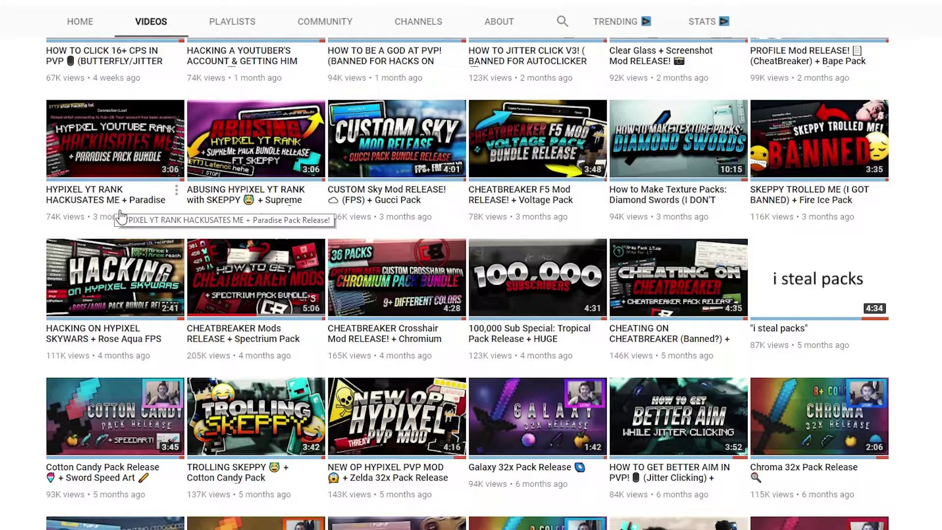
scroll(113, 209, "down", 2)
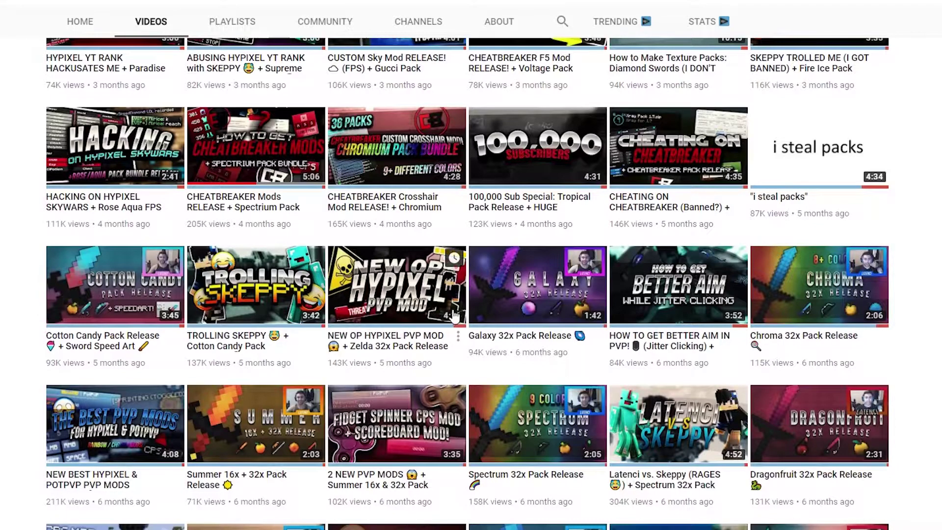
scroll(268, 294, "up", 4)
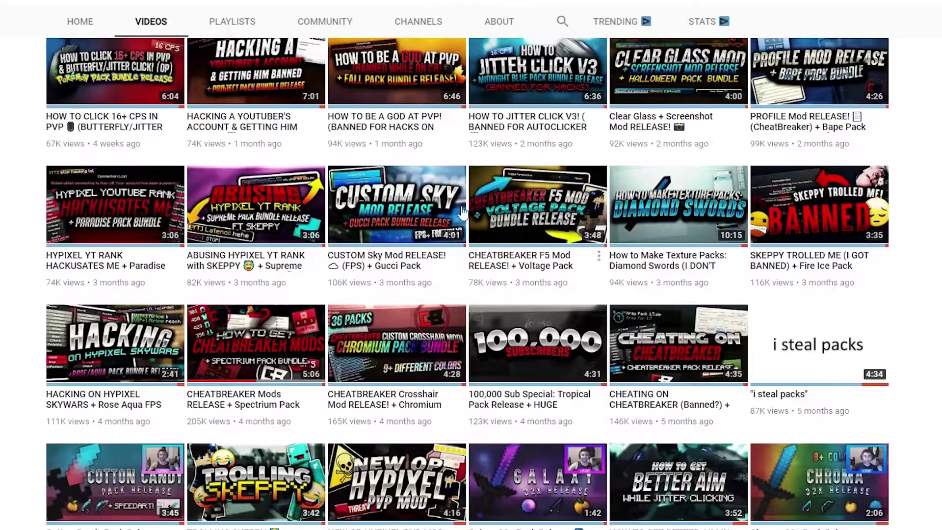
scroll(449, 180, "up", 4)
scroll(436, 233, "down", 17)
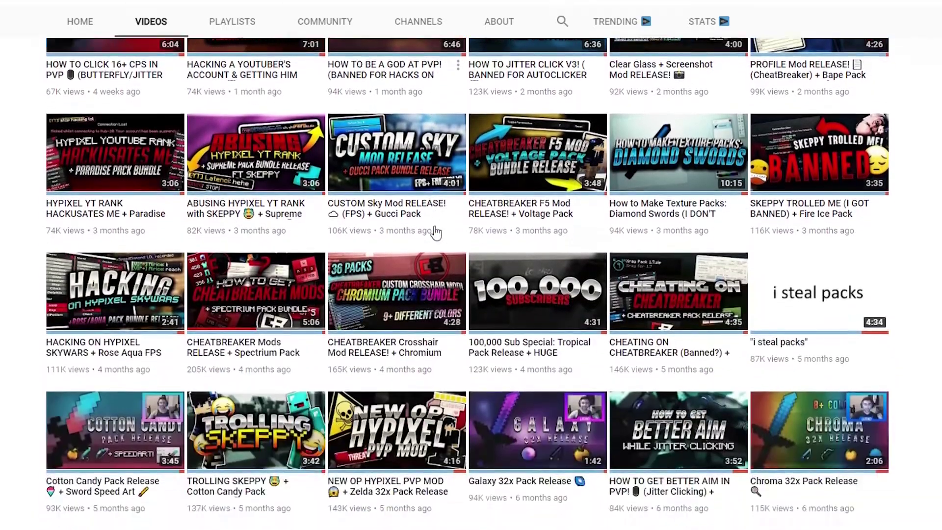
scroll(438, 238, "down", 12)
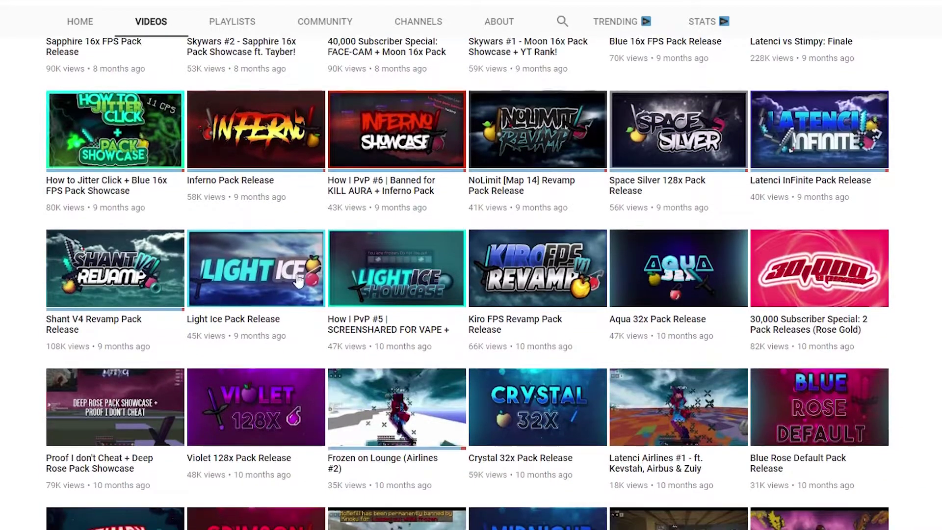
scroll(290, 277, "down", 4)
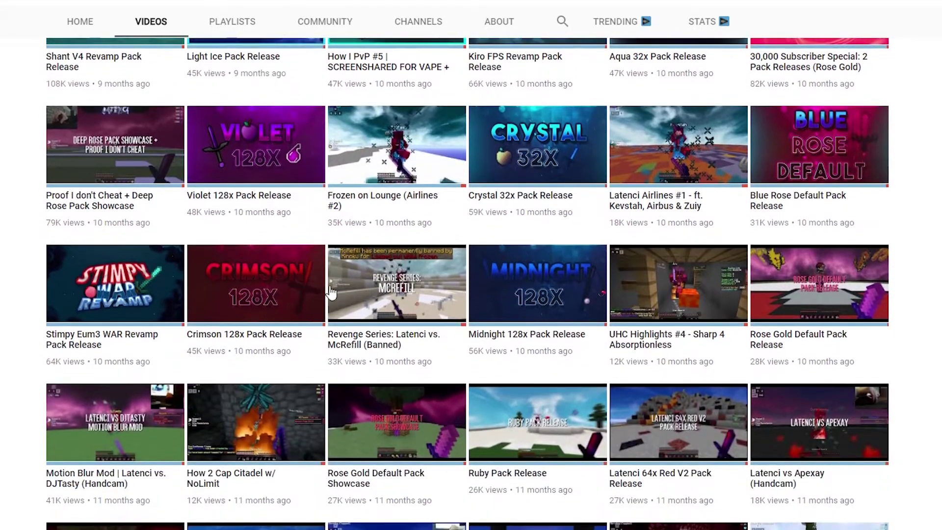
scroll(222, 413, "up", 9)
scroll(258, 423, "up", 10)
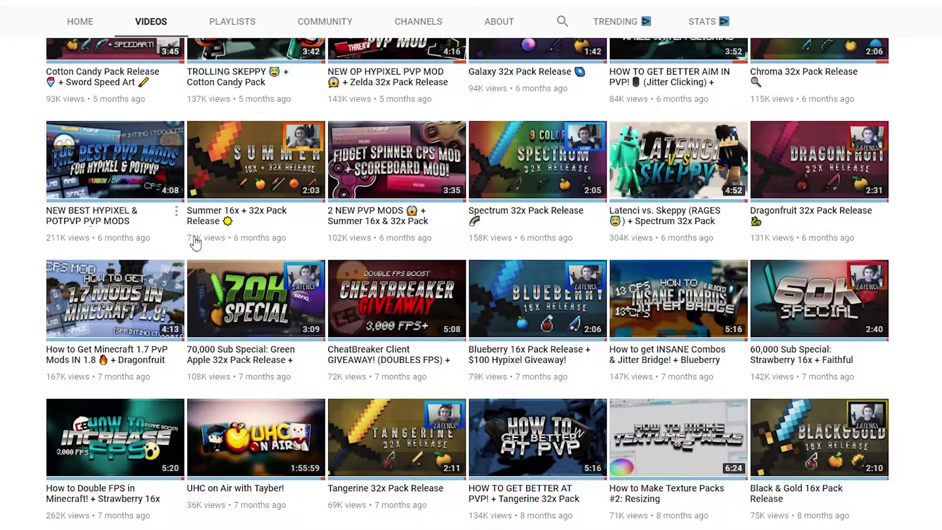
scroll(225, 344, "up", 1)
scroll(314, 382, "up", 17)
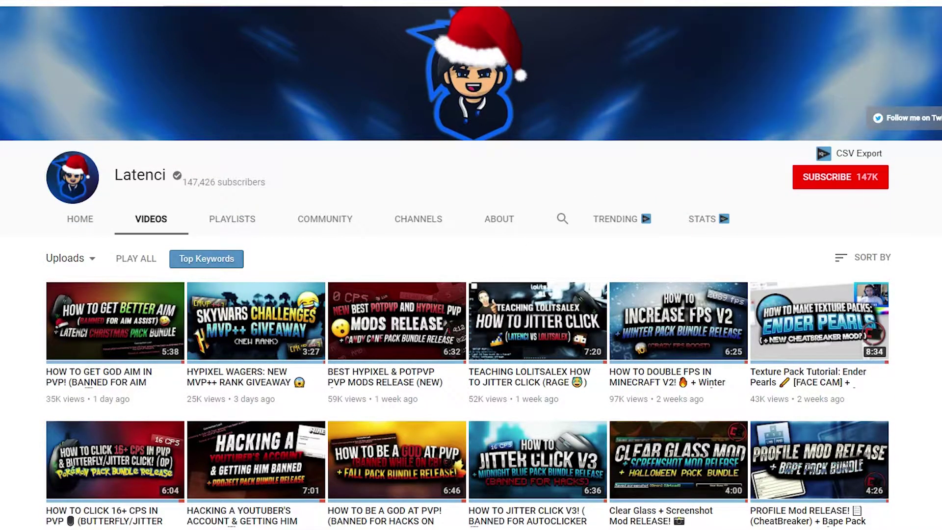
left_click(882, 6)
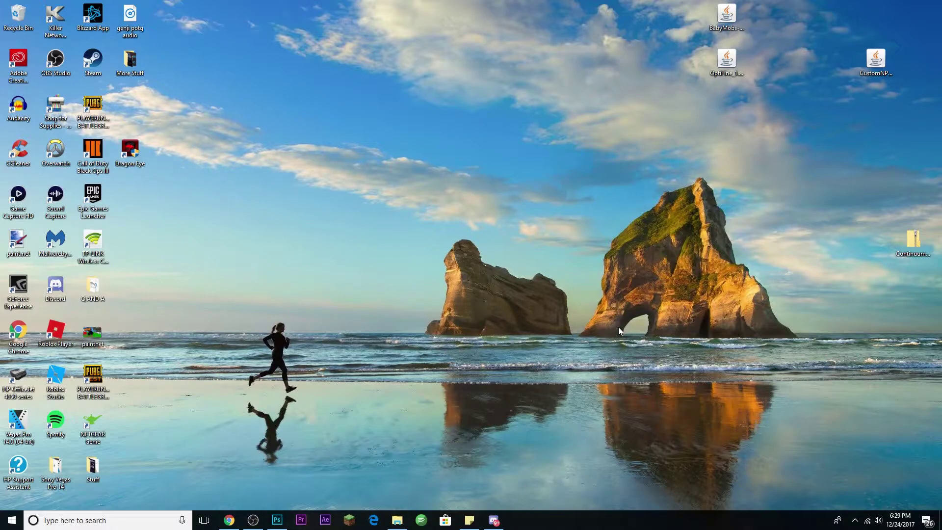
Reopen Chrome to view the maxresdefault.jpg image, return to the Latenci channel page and minimize the browser
left_click(229, 520)
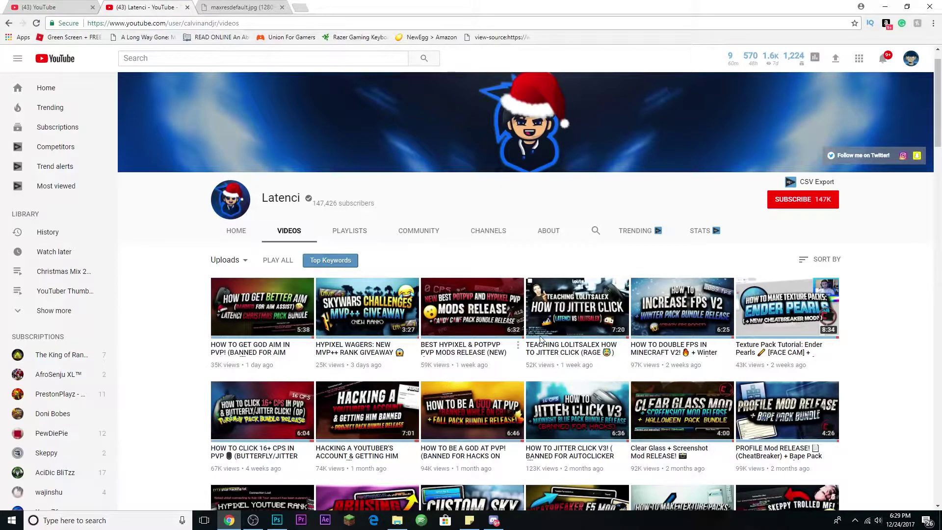
left_click(236, 8)
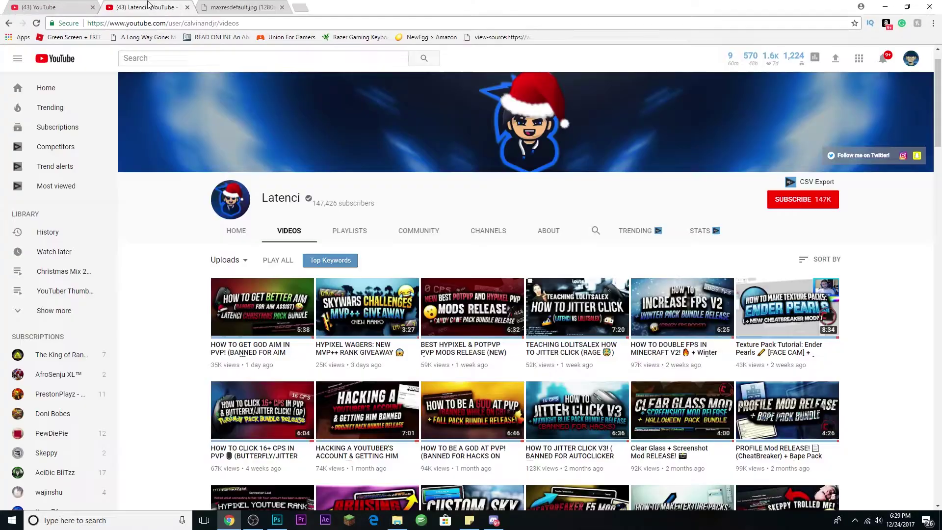
left_click(149, 6)
left_click(886, 7)
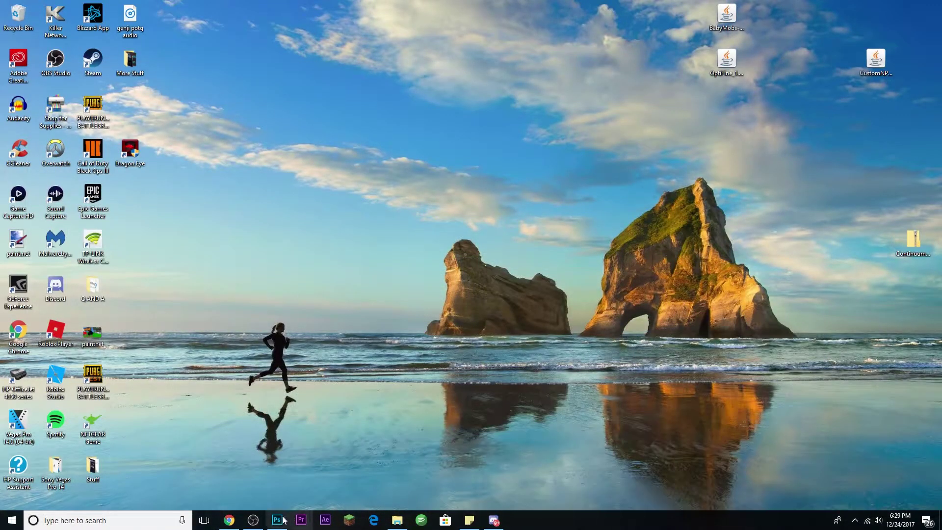
Switch to Photoshop and create a 1920 × 1080 px document named Tutorial 12 using the Thumbnails document type
mouse_move(278, 526)
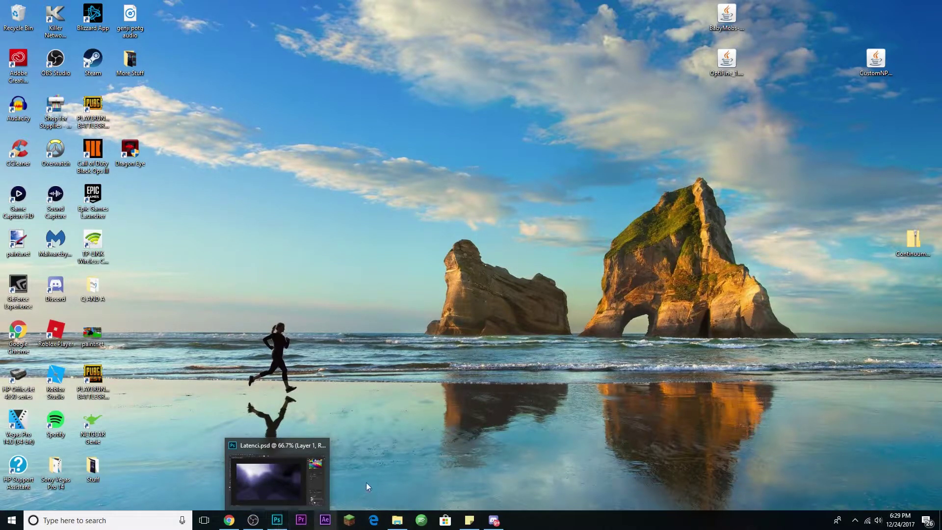
left_click(281, 523)
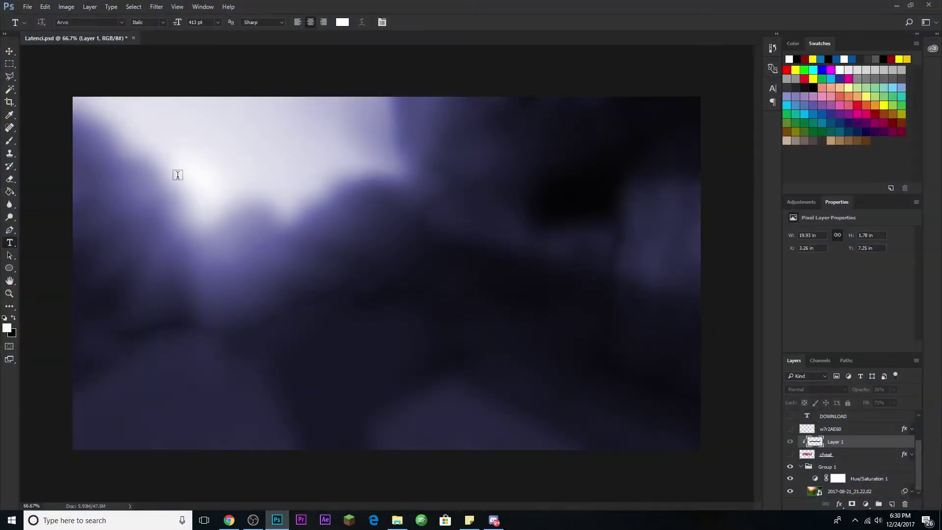
left_click(28, 6)
left_click(31, 22)
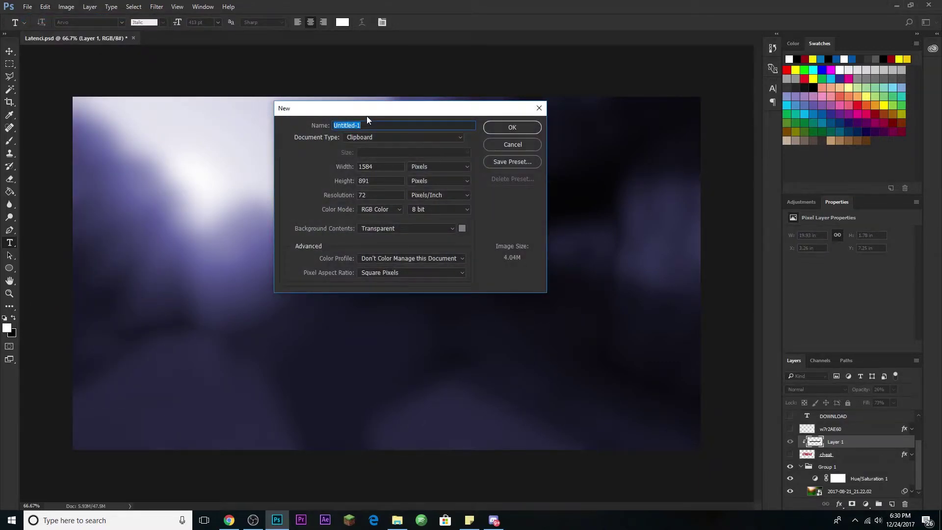
type("A")
key("BackSpace")
type("Tutorial 12")
left_click(395, 138)
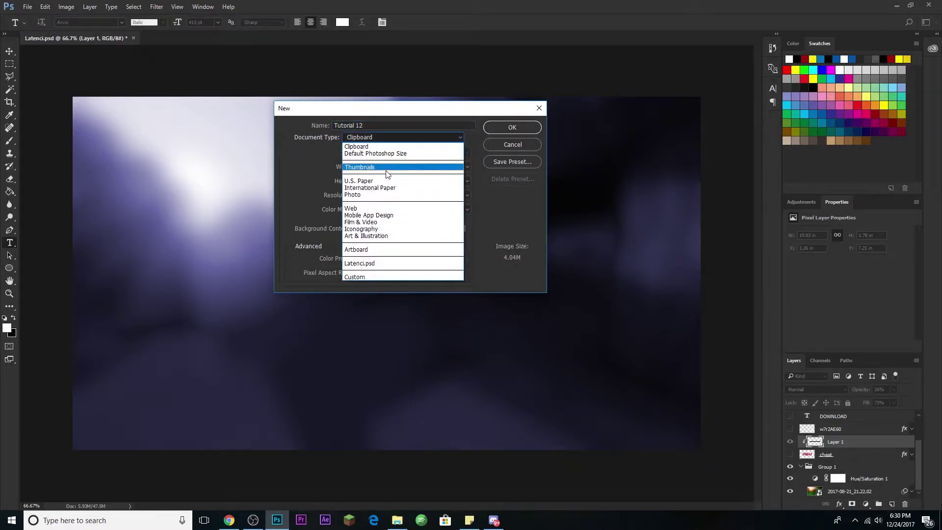
left_click(357, 167)
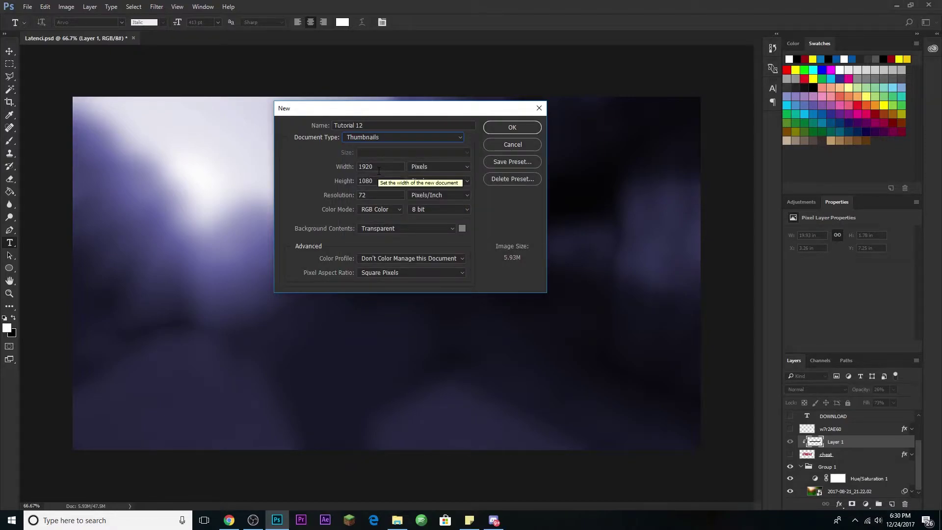
left_click(511, 129)
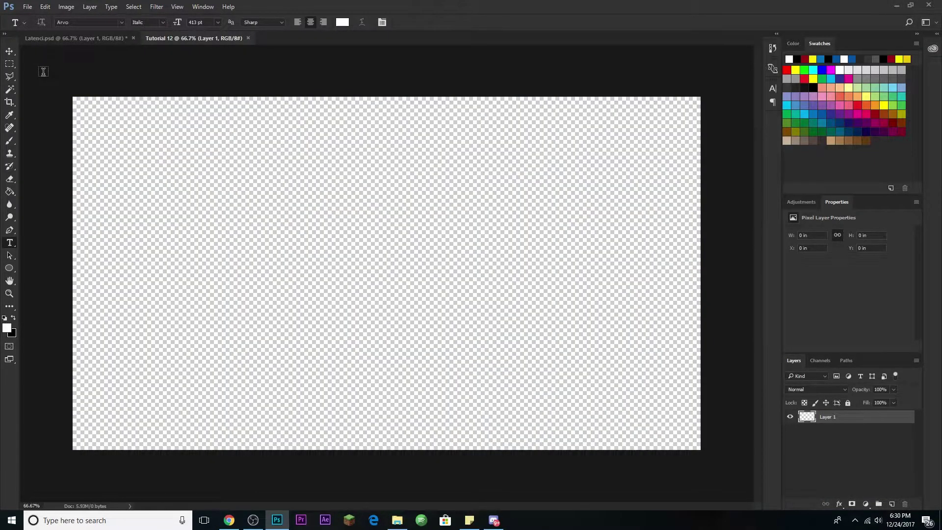
Place the sunset forest screenshot 2017-08-21_21.22.02 from the screenshots folder as an embedded image
left_click(27, 8)
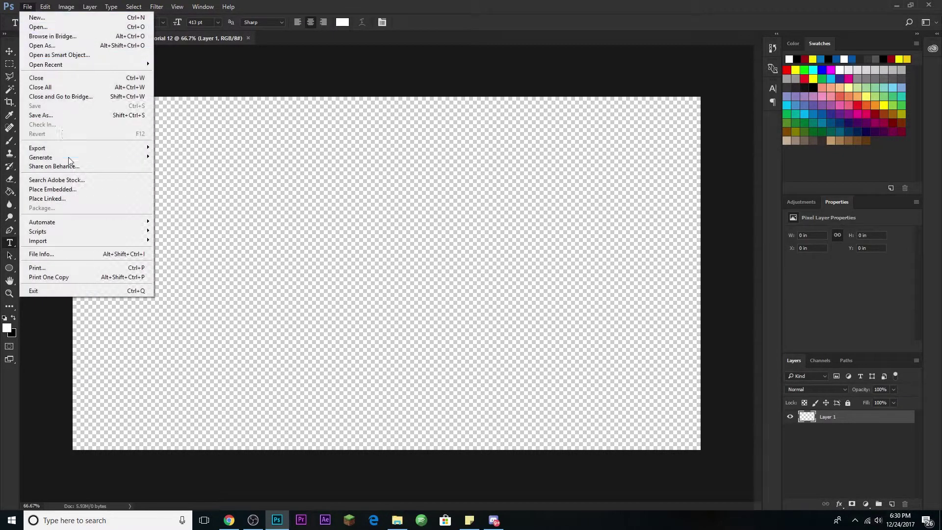
left_click(75, 194)
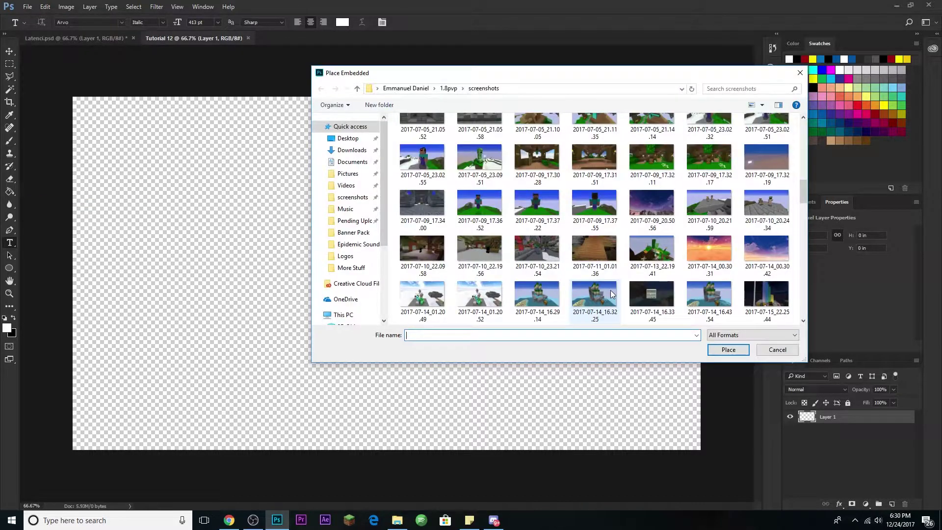
scroll(513, 280, "down", 3)
scroll(512, 280, "down", 5)
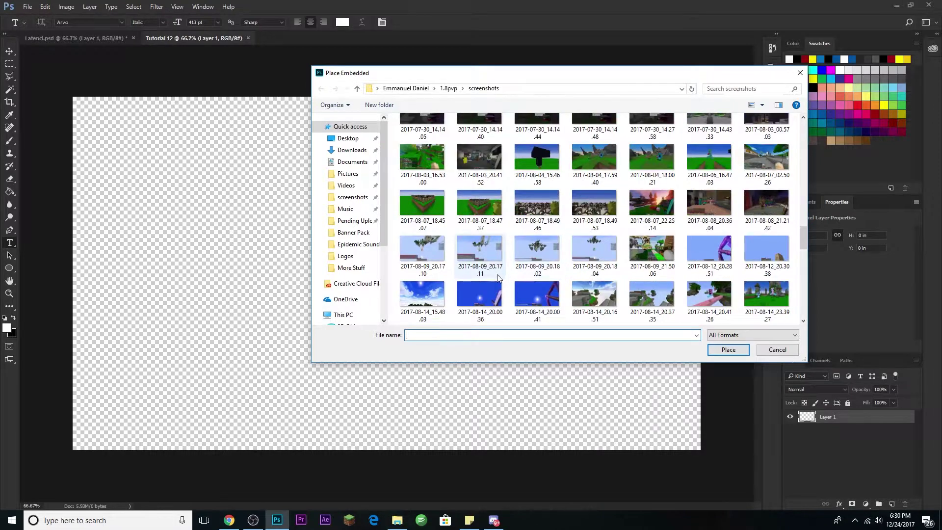
scroll(498, 278, "down", 3)
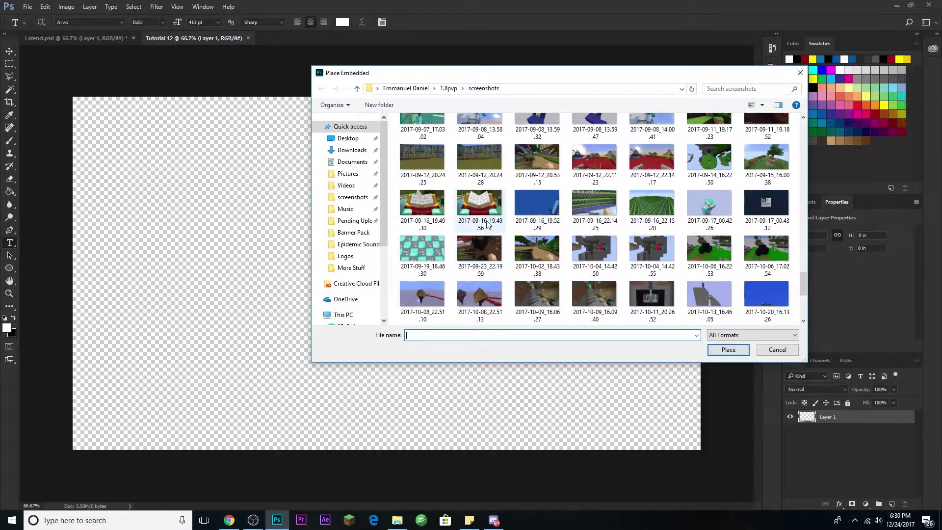
scroll(492, 232, "down", 5)
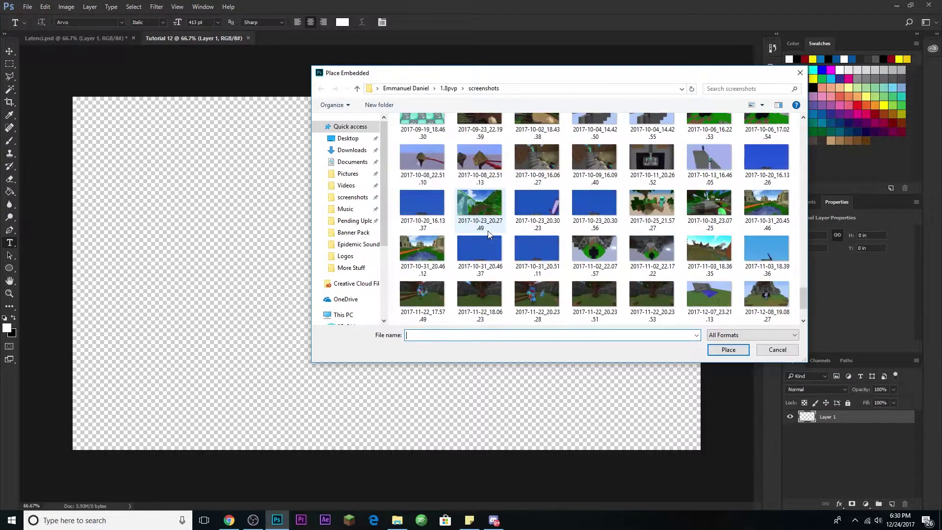
scroll(489, 232, "up", 8)
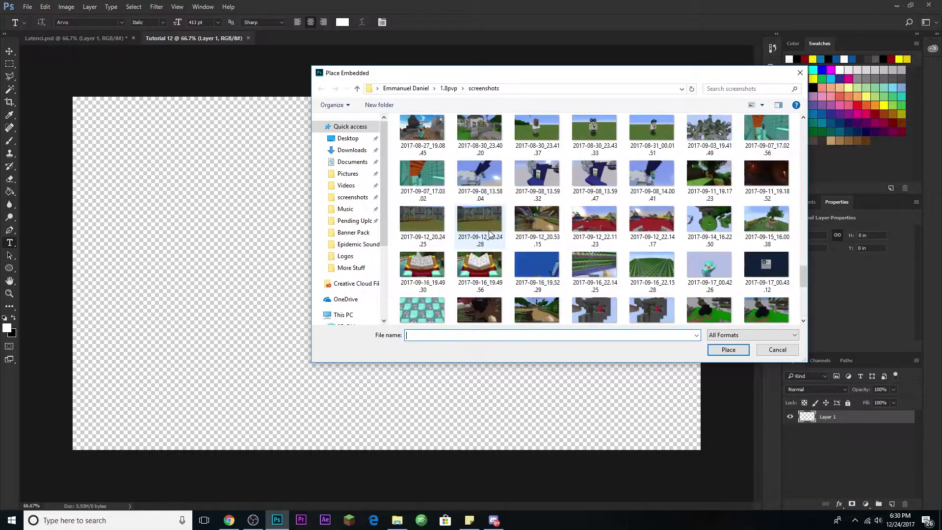
scroll(487, 228, "up", 5)
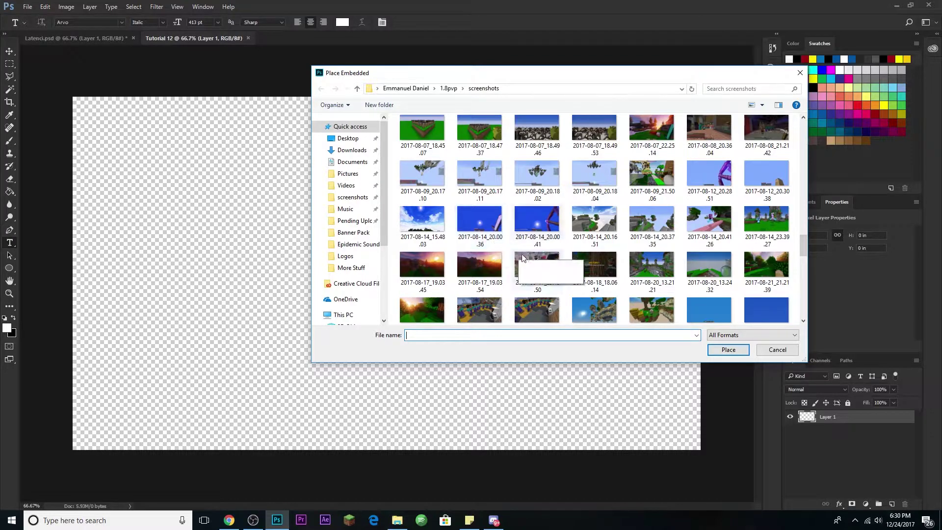
double_click(428, 315)
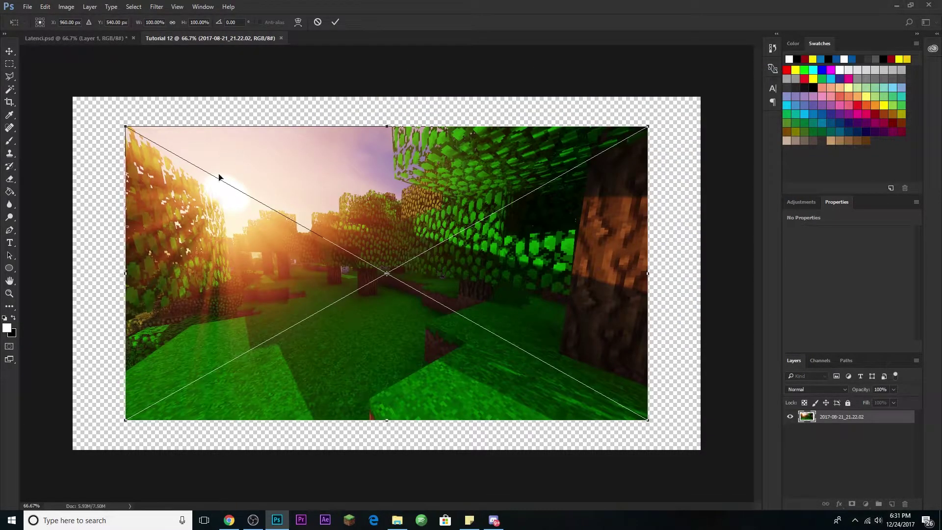
Scale the placed forest screenshot to 120% so it fills the whole canvas, and commit the transform
left_click_drag(517, 281, 463, 251)
left_click_drag(601, 393, 701, 449)
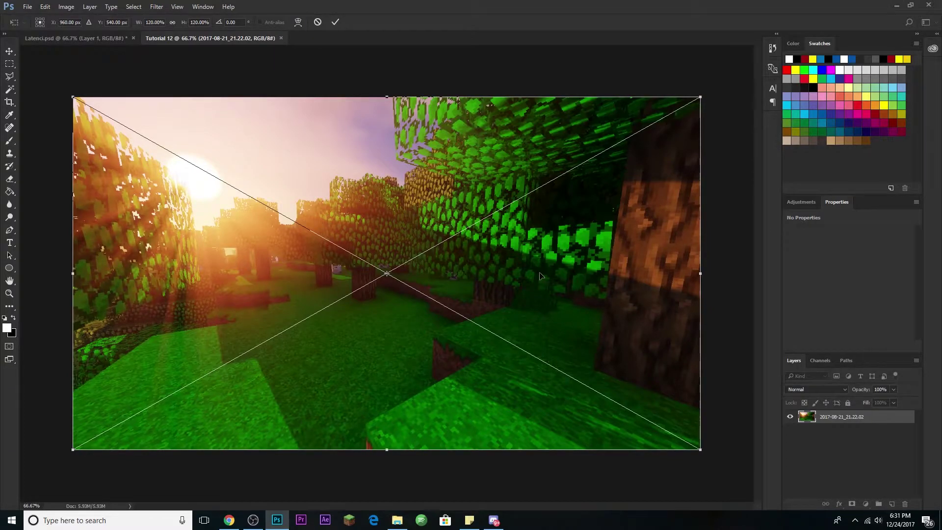
key("Return")
key("t")
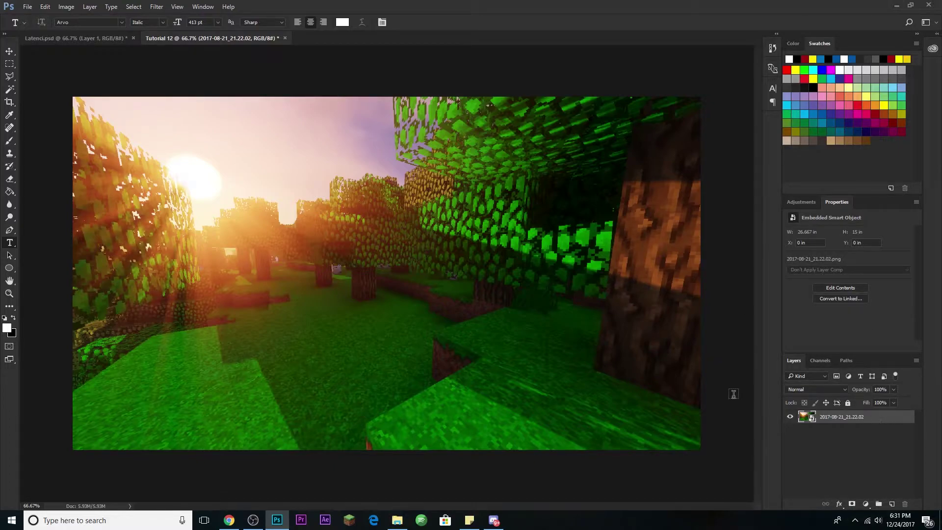
Add a Hue/Saturation adjustment layer above the forest screenshot with Colorize enabled and the hue set to 206
left_click(802, 203)
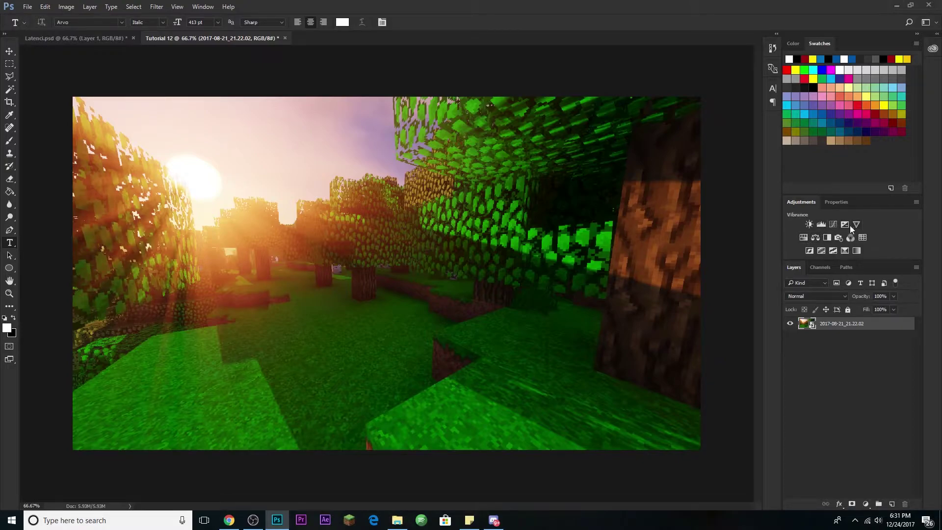
left_click(804, 238)
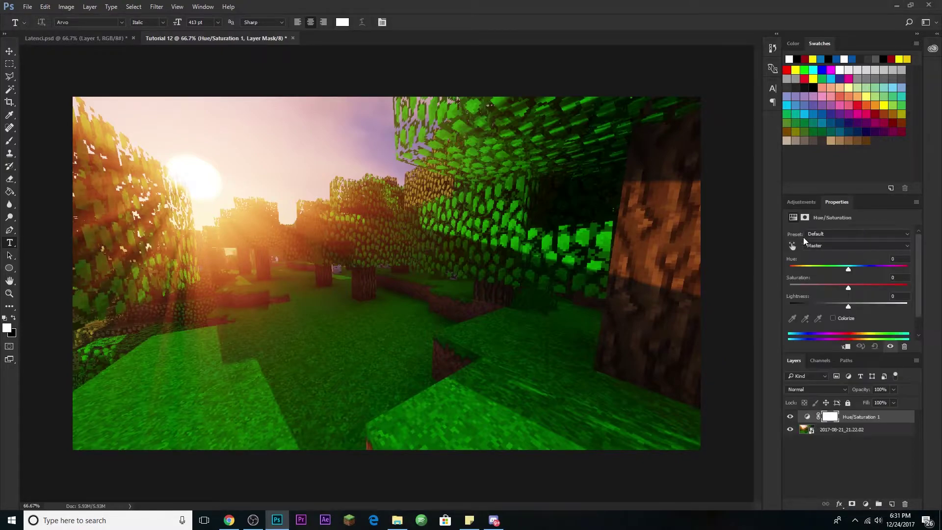
left_click(833, 319)
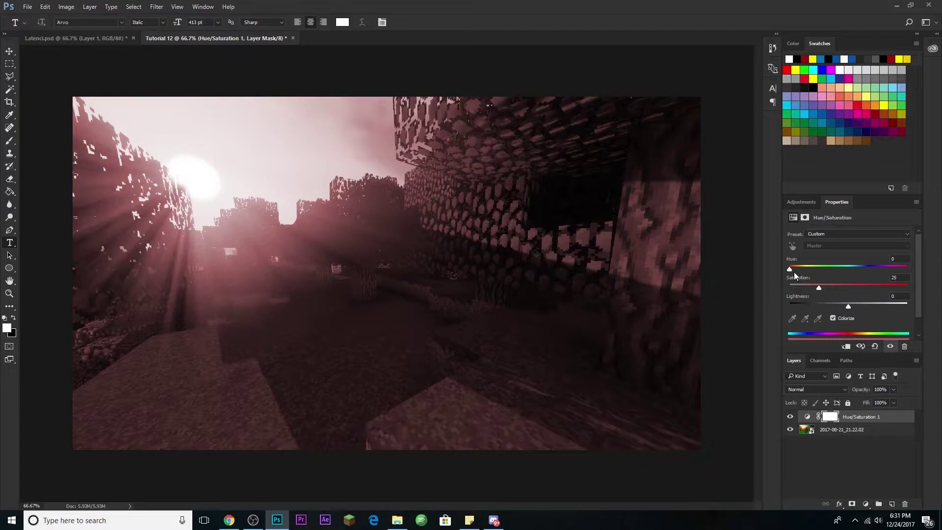
left_click_drag(789, 271, 856, 288)
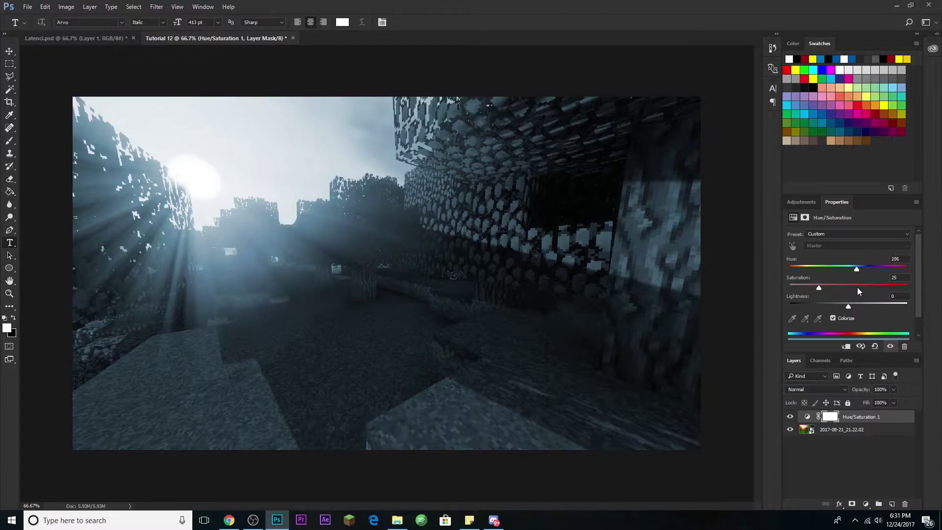
Set the Hue/Saturation adjustment's hue to 192 for a teal tint
left_click_drag(857, 287, 869, 288)
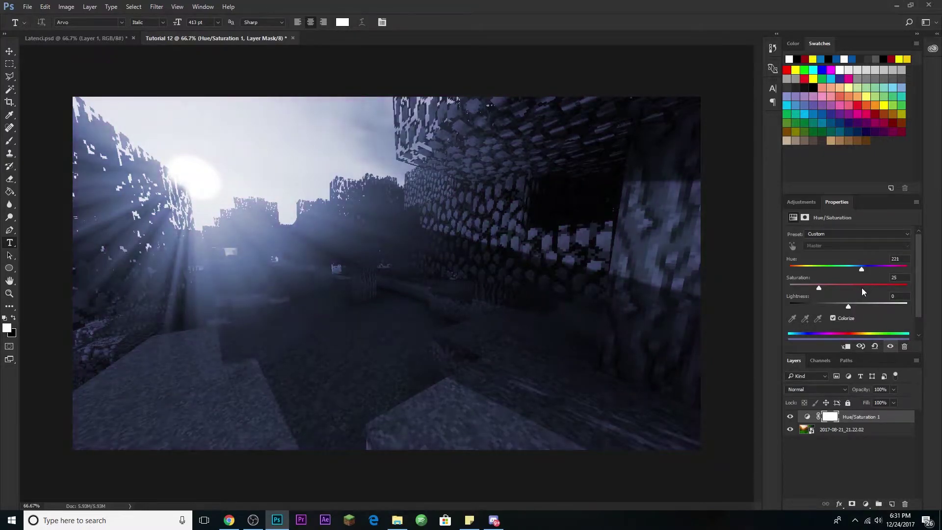
left_click_drag(864, 288, 852, 285)
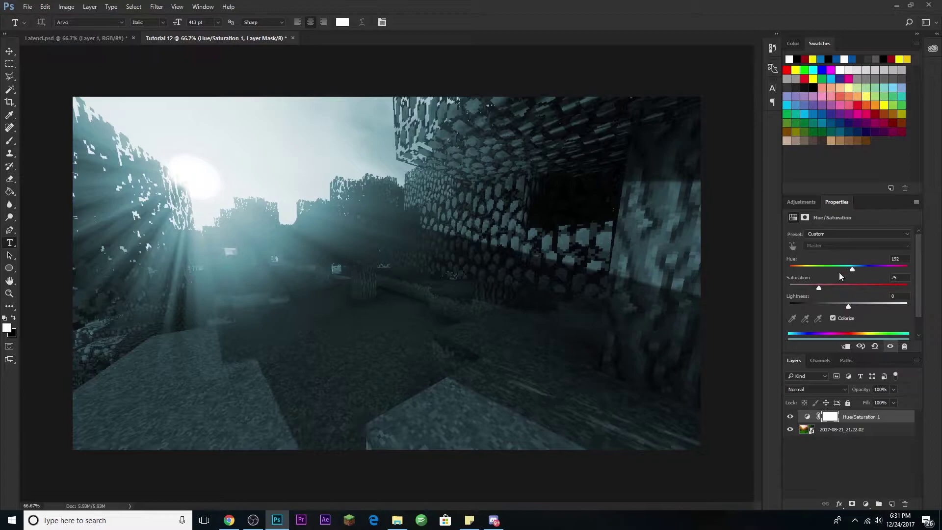
left_click(854, 430)
left_click(834, 417)
left_click(158, 6)
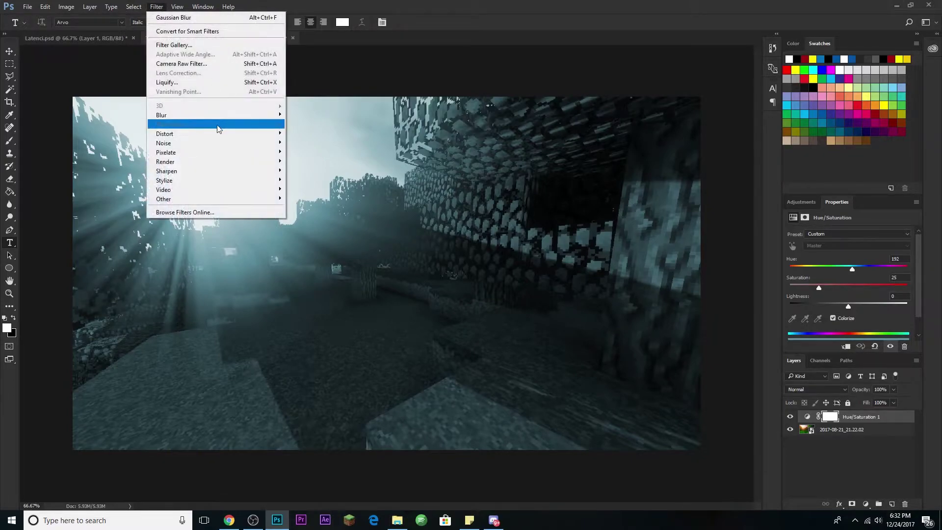
mouse_move(270, 116)
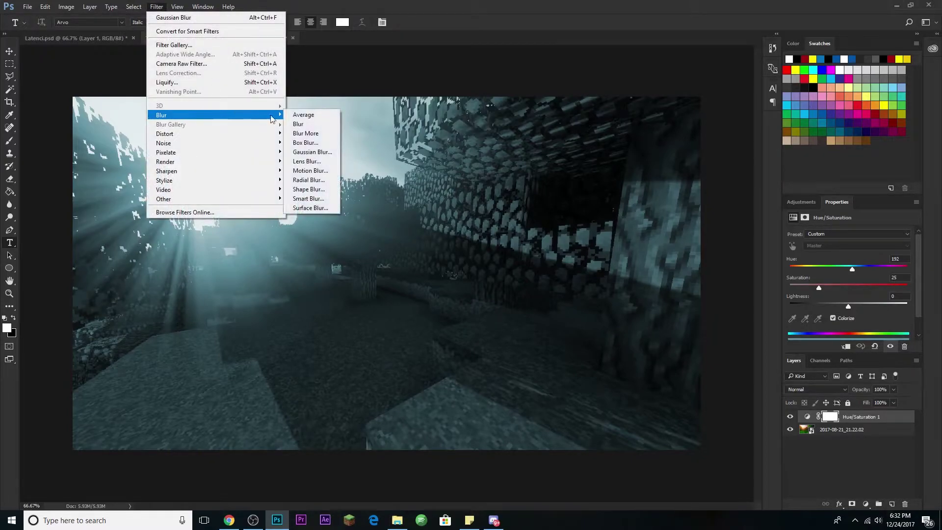
left_click(323, 156)
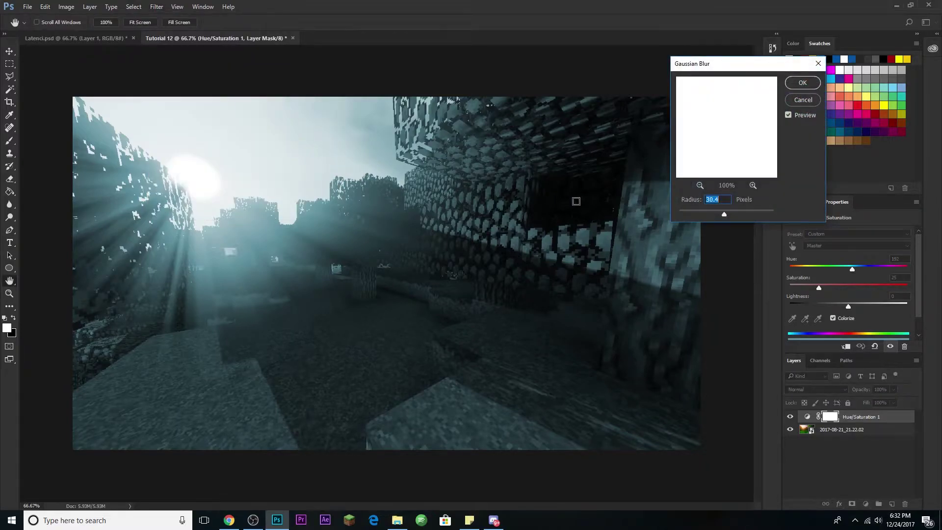
left_click(810, 101)
Apply a Gaussian Blur with a radius of 38.7 pixels to the forest screenshot layer
left_click(876, 431)
left_click(157, 6)
mouse_move(275, 120)
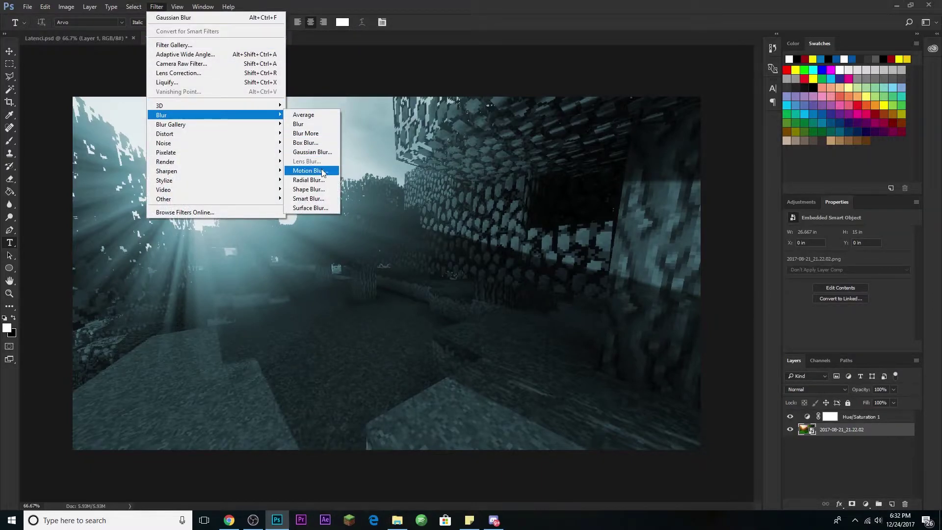
left_click(312, 152)
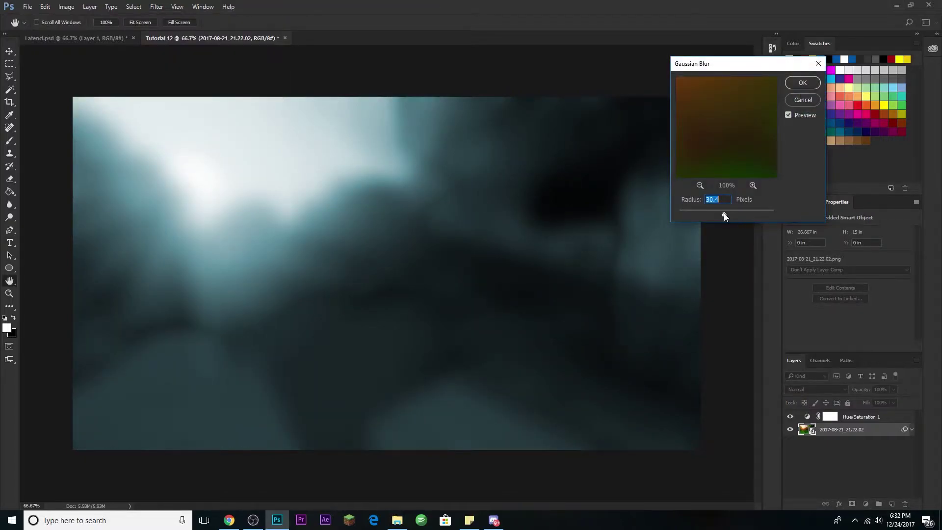
left_click_drag(725, 214, 722, 216)
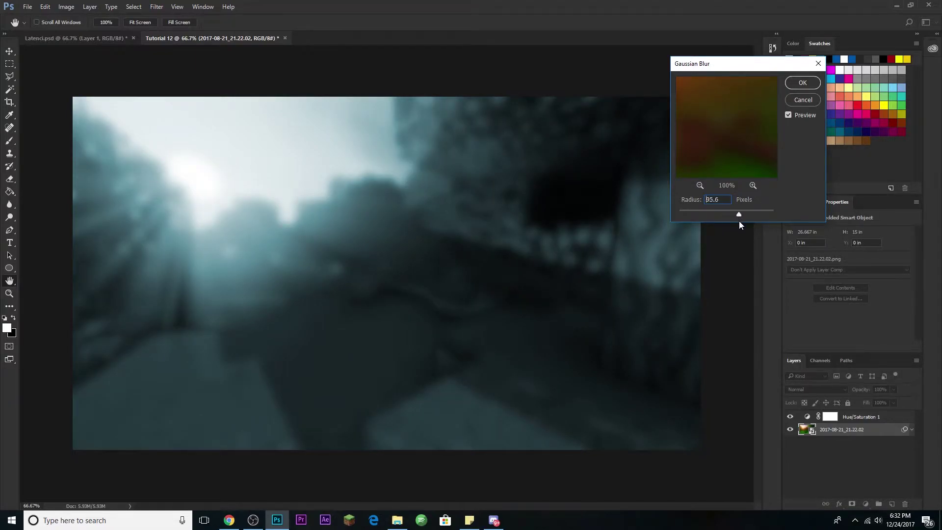
left_click_drag(732, 213, 729, 213)
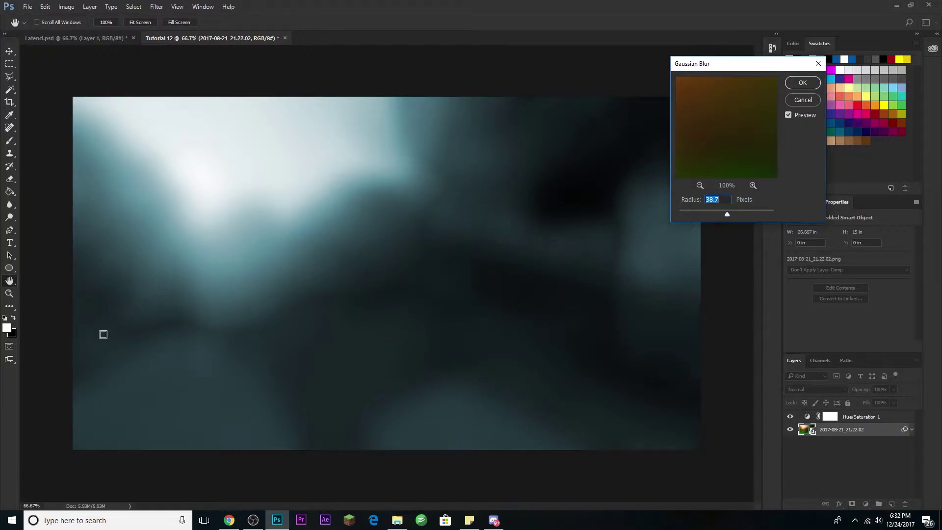
left_click(802, 83)
Add a text layer reading CHEATBREAKER MOD near the middle of the canvas
key("t")
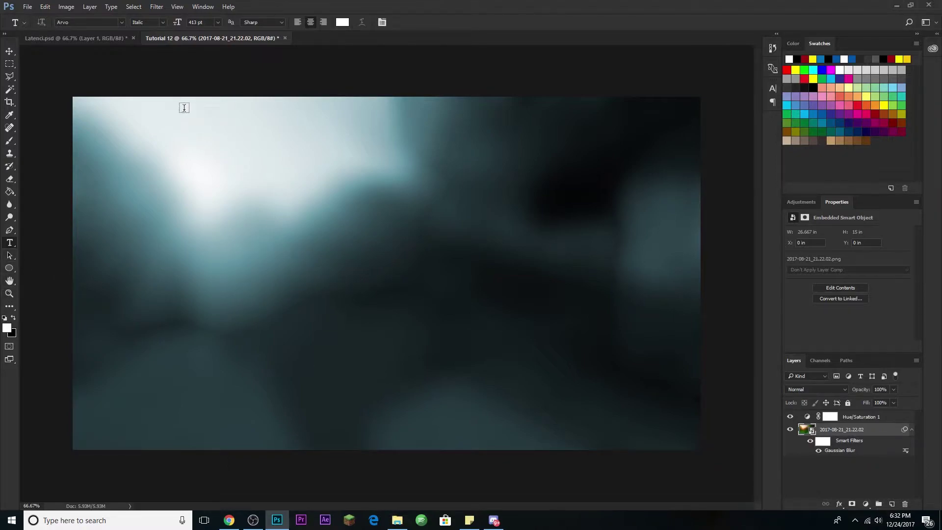
left_click(366, 275)
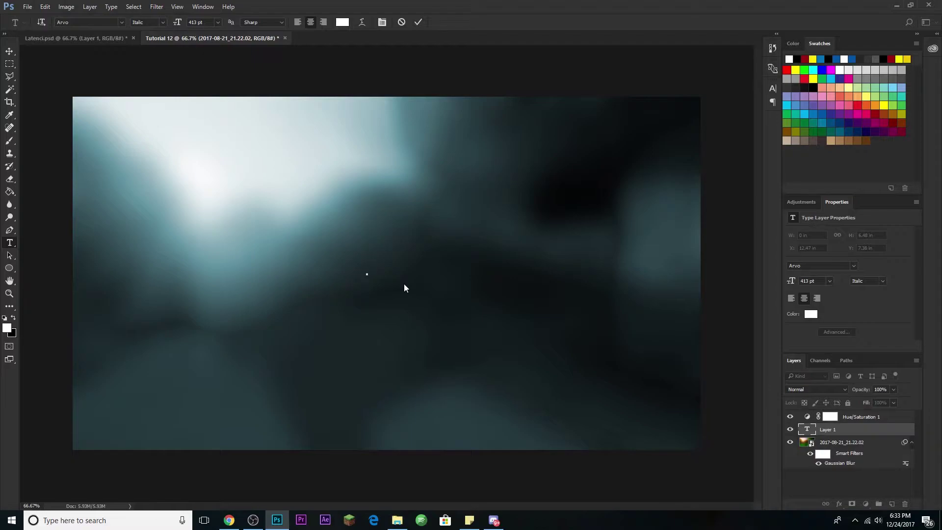
type("CHE")
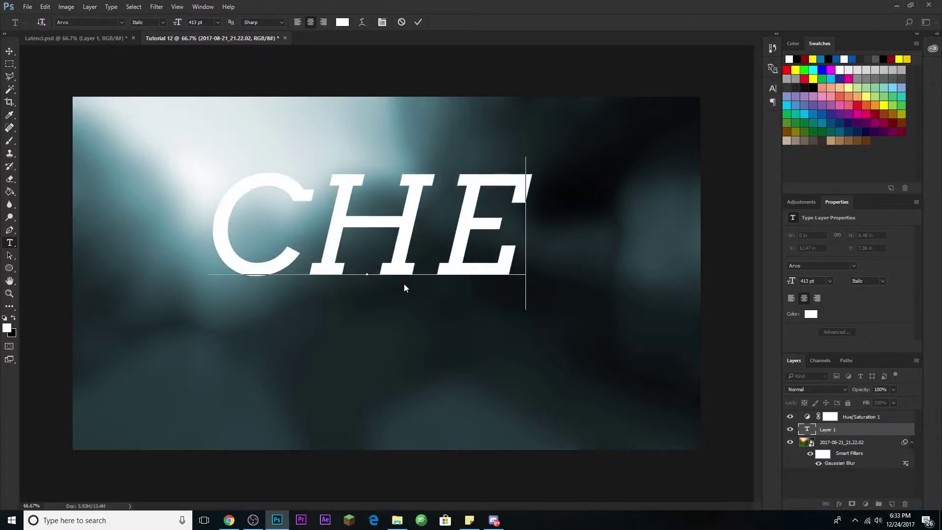
type("ATBREAKER")
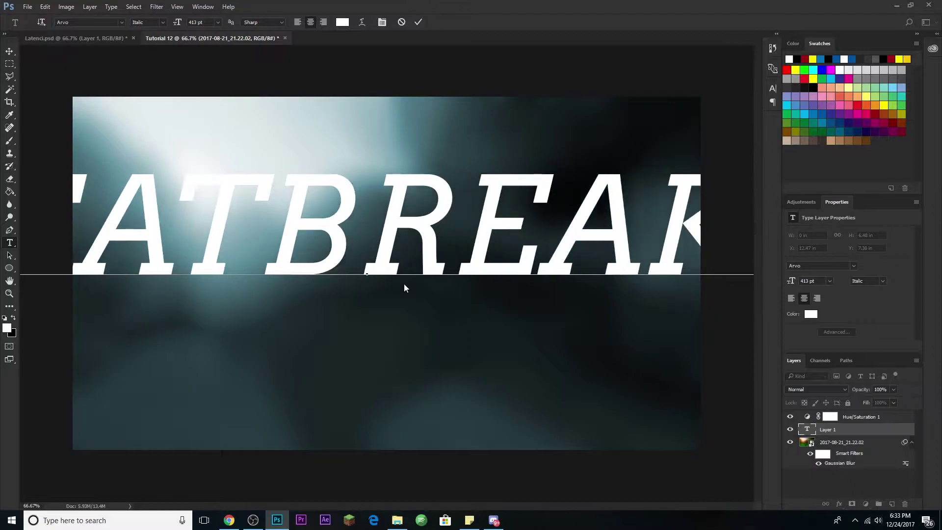
Change the whole CHEATBREAKER MOD text to the Gobold Bold Italic font and commit it
key("ctrl+a")
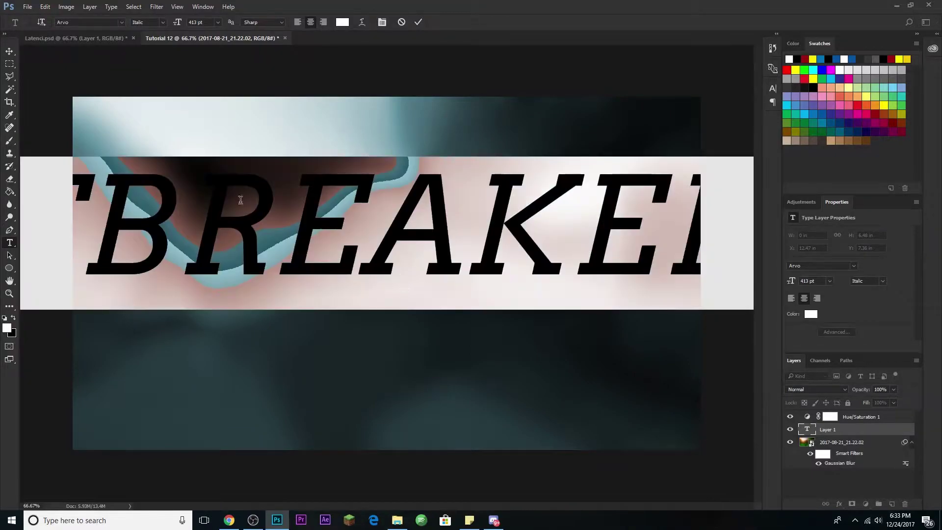
left_click(122, 22)
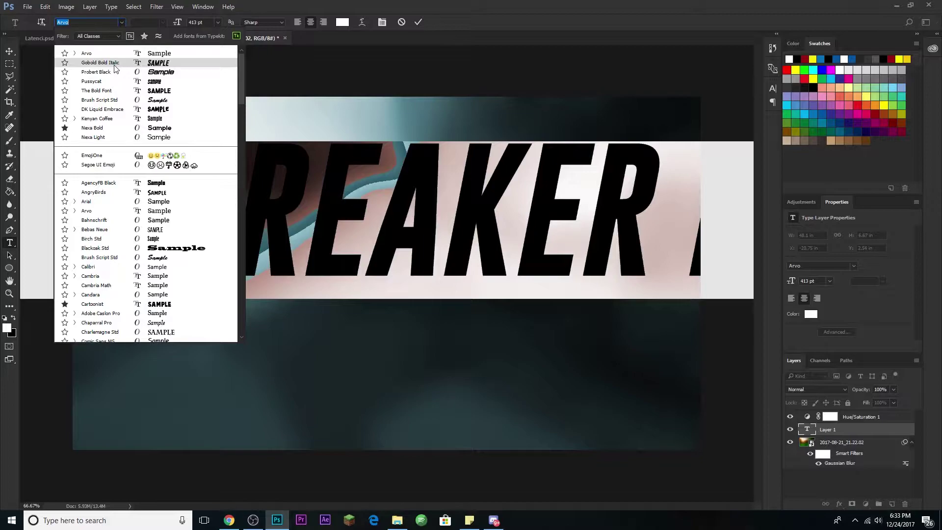
left_click(150, 65)
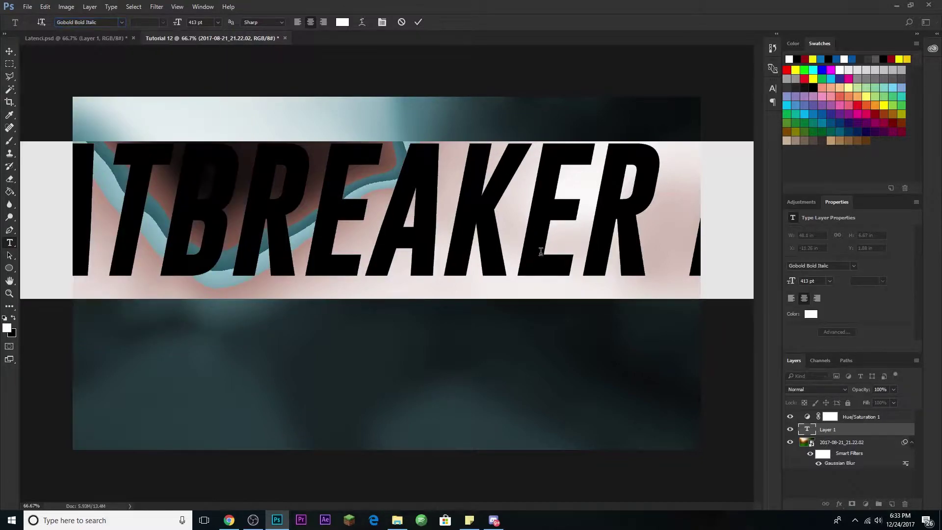
left_click(773, 89)
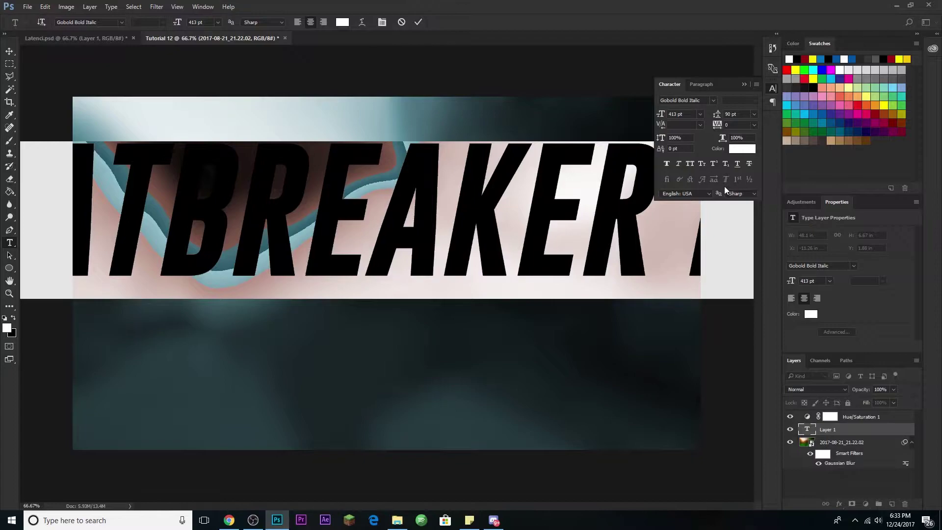
left_click(773, 88)
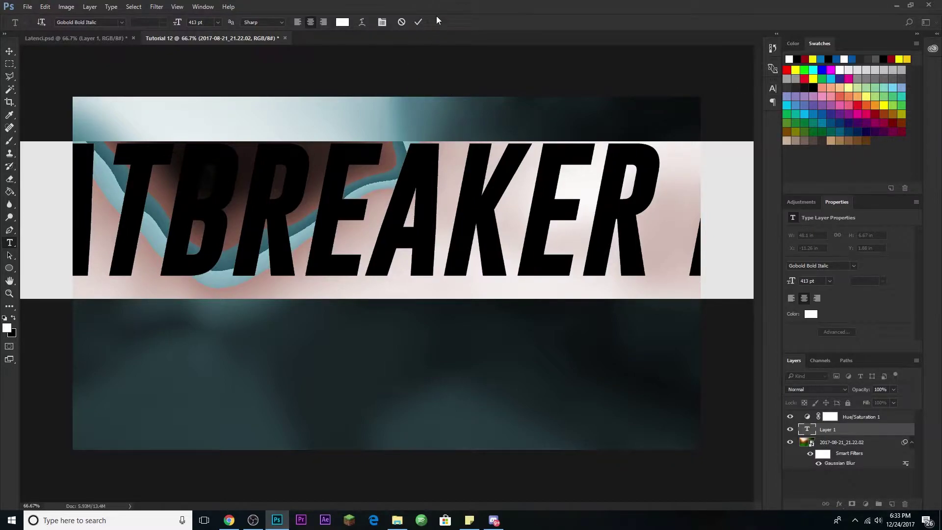
left_click(418, 22)
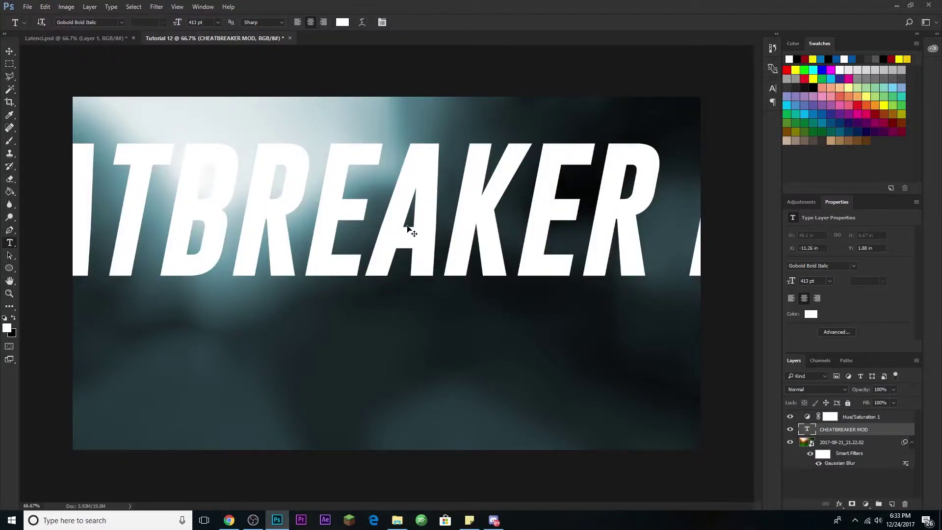
Scale the CHEATBREAKER MOD text to about 50% and center it on the canvas at X 960, Y 540 px
key("ctrl+t")
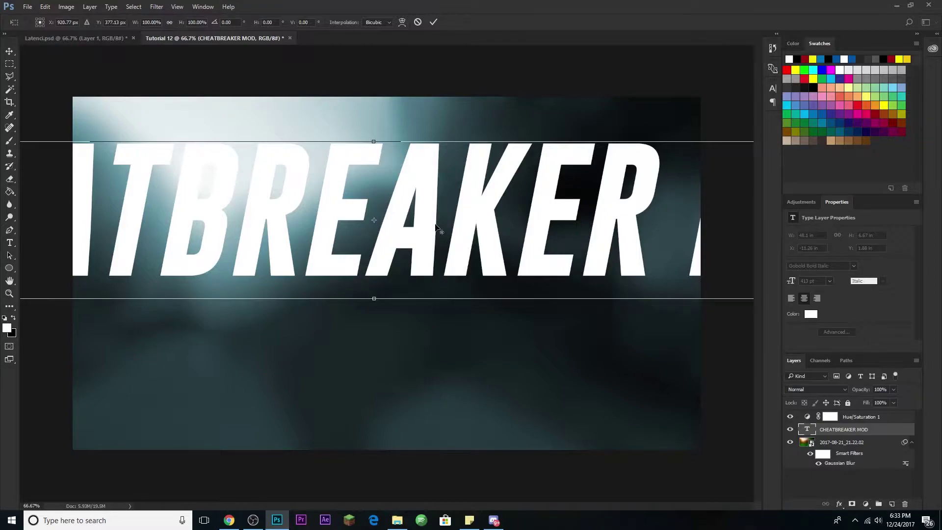
scroll(448, 214, "down", 3)
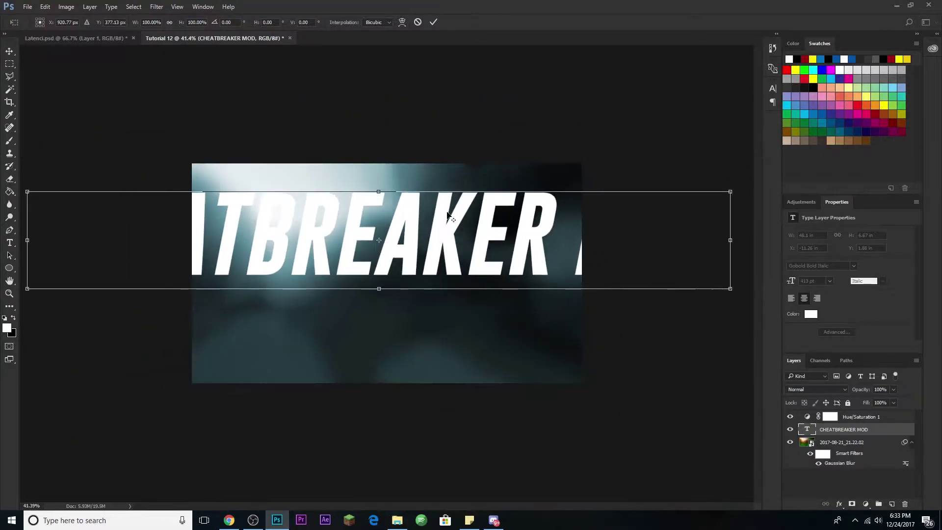
left_click_drag(27, 192, 332, 259)
left_click_drag(450, 262, 301, 268)
left_click_drag(582, 237, 544, 240)
left_click_drag(481, 260, 494, 267)
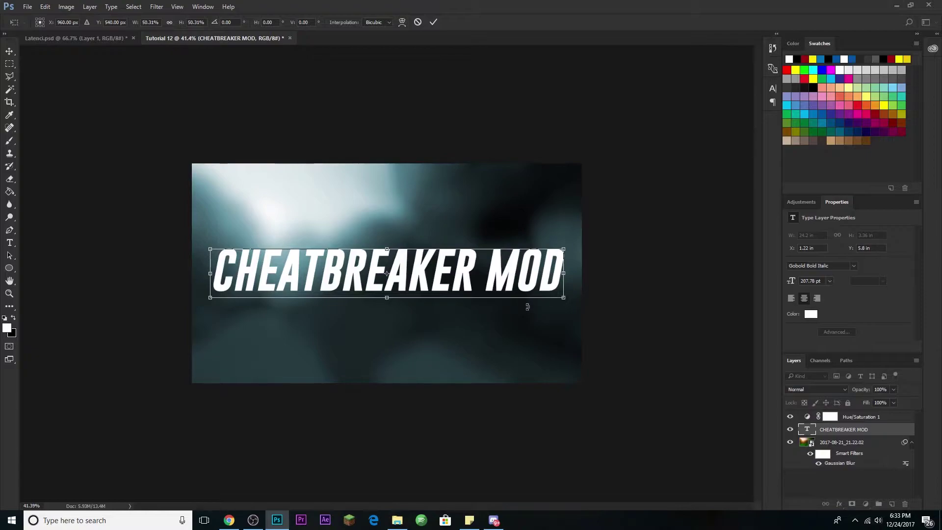
key("Return")
Add an S to the end of the title so it reads CHEATBREAKER MODS, and commit the text
key("t")
scroll(302, 308, "up", 1)
scroll(302, 308, "up", 3)
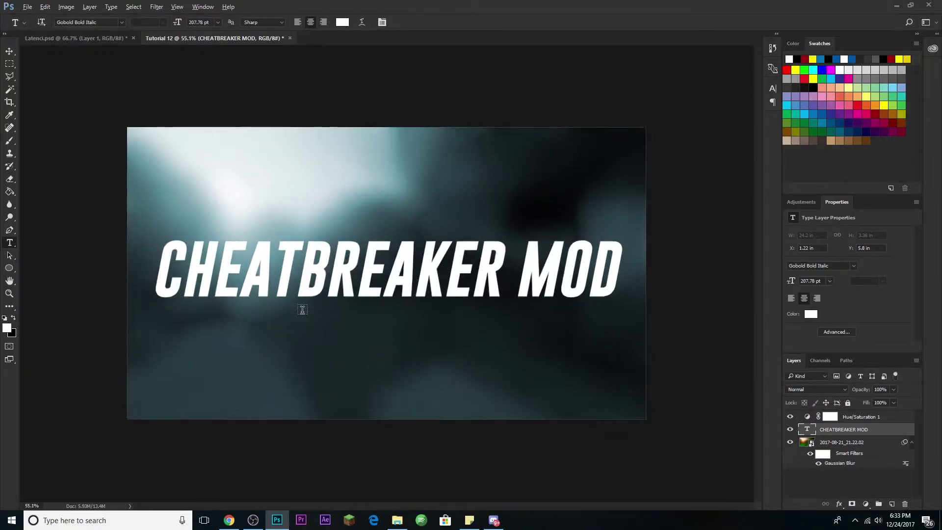
left_click(670, 275)
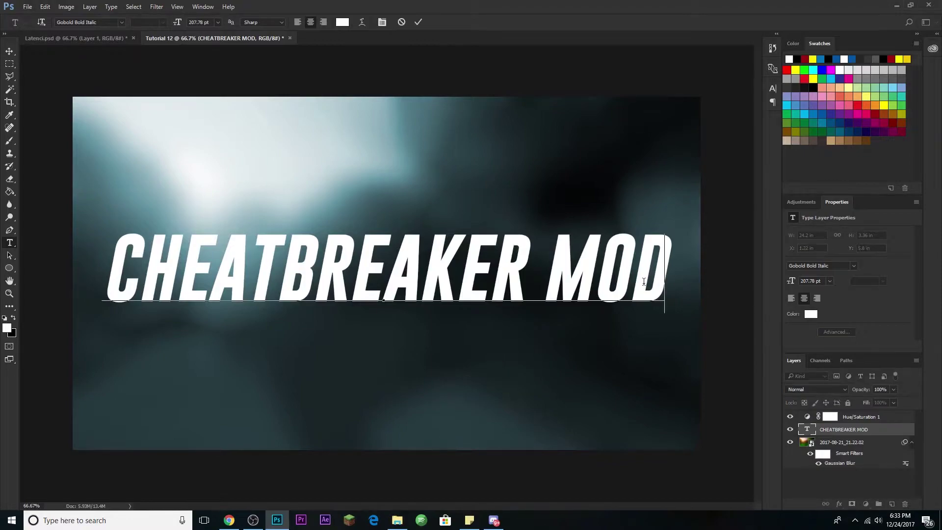
type("S")
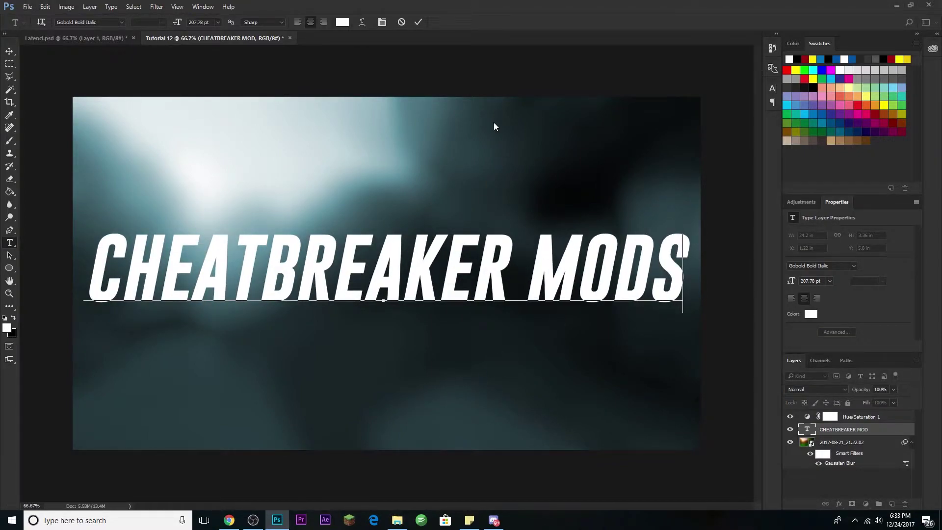
left_click(418, 22)
Scale the CHEATBREAKER MODS title down to about 199 pt and move it to the center of the canvas
key("ctrl+t")
left_click_drag(683, 233, 663, 240)
key("Return")
left_click(517, 270)
left_click(418, 22)
left_click(9, 51)
mouse_move(361, 275)
left_mouse_down()
mouse_move(366, 287)
mouse_move(371, 276)
left_mouse_up()
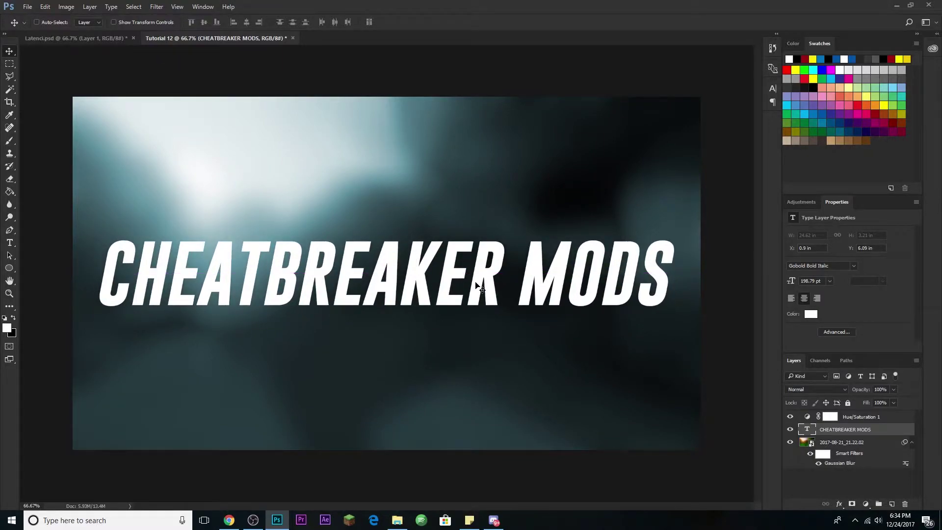
Add a text layer reading HOW TO GET above the title, set in the Probert Black font
key("t")
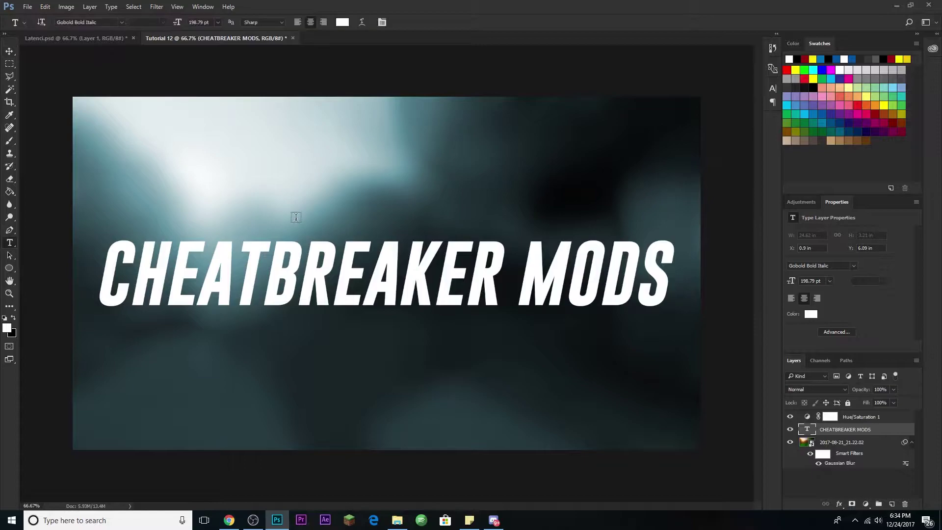
left_click(315, 213)
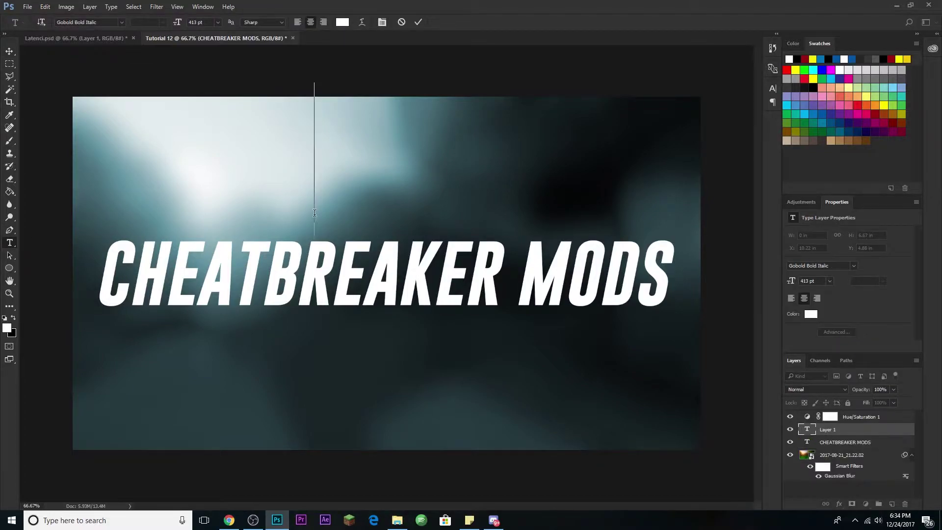
type("HOW TO GET")
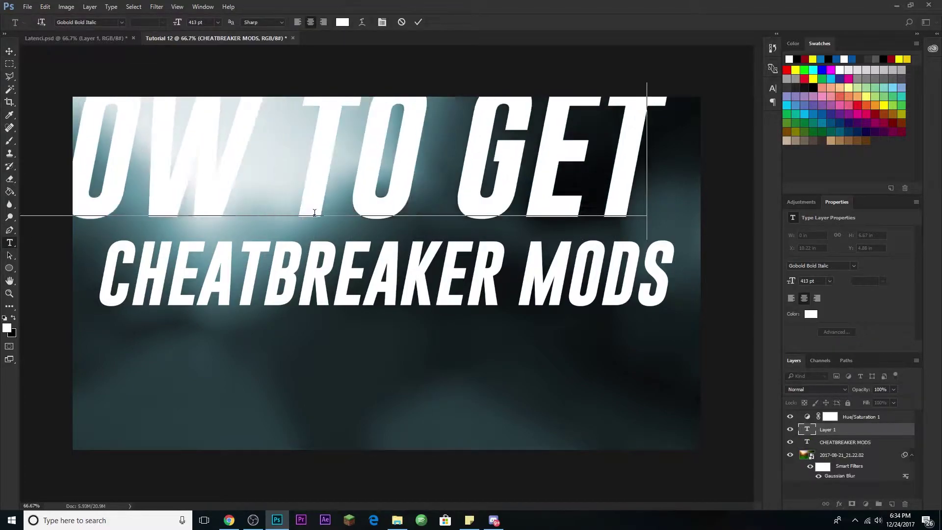
key("ctrl+a")
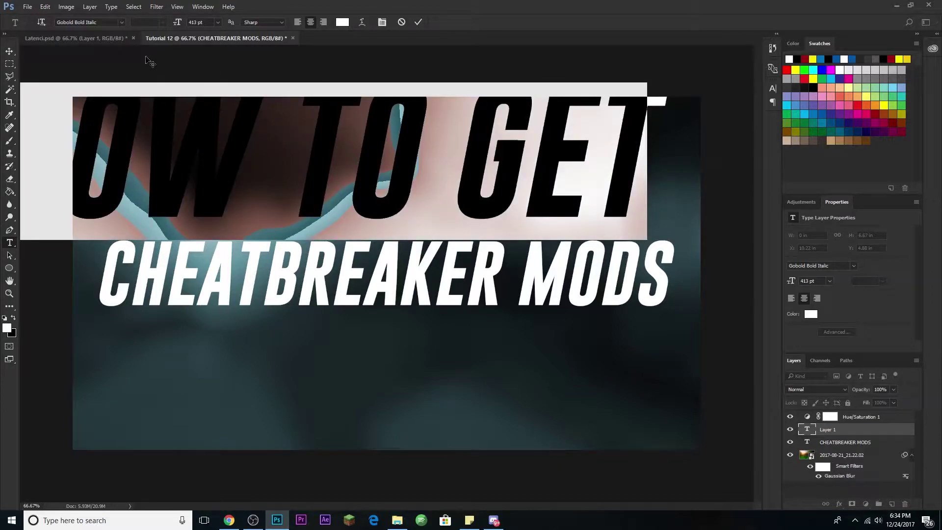
left_click(121, 22)
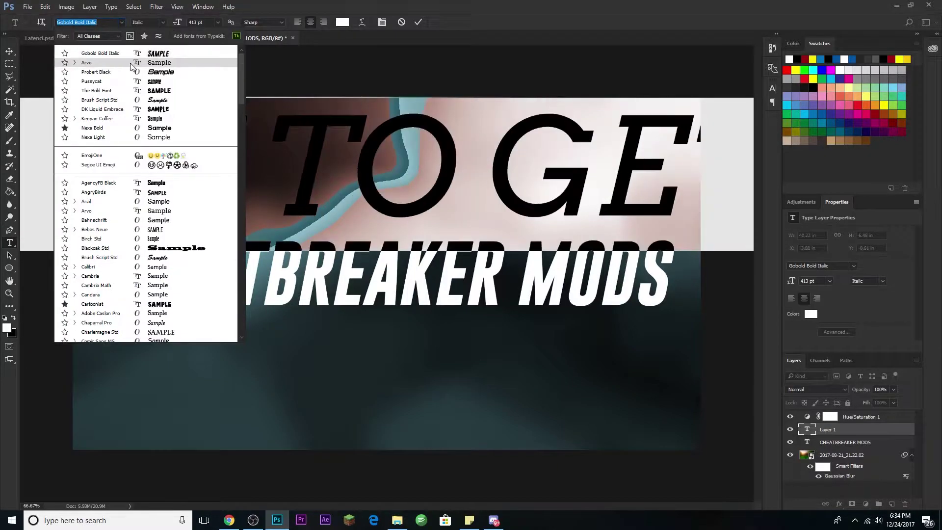
left_click(153, 73)
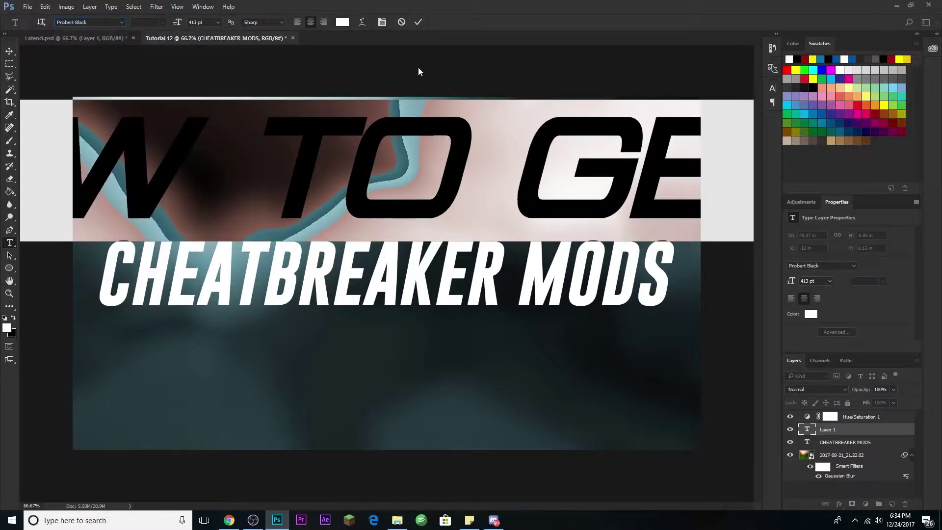
left_click(415, 23)
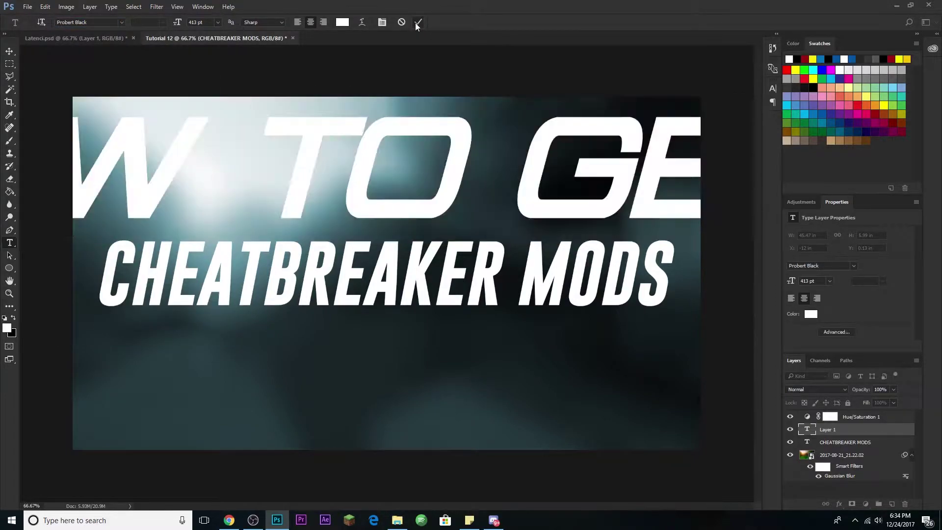
Scale the HOW TO GET text down to 35% and center it directly above the CHEATBREAKER MODS title
key("ctrl+t")
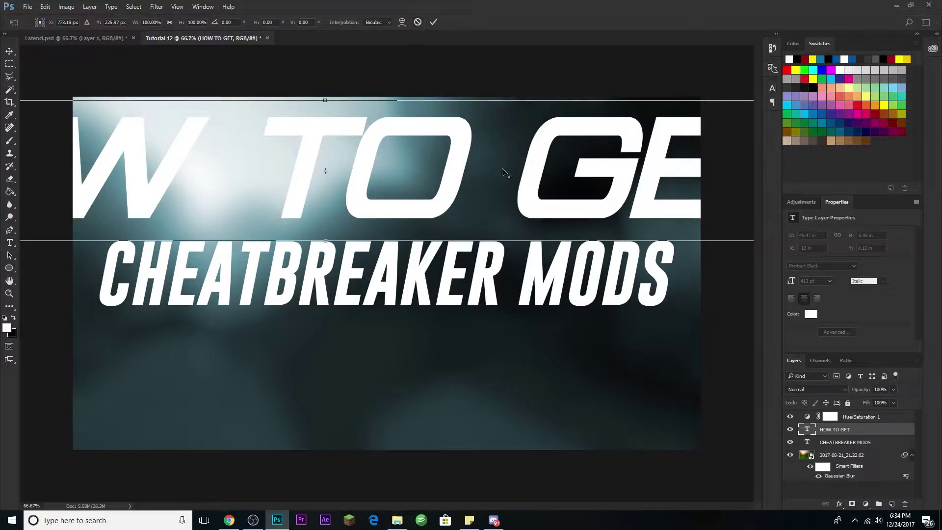
key("ctrl+0")
left_click_drag(629, 186, 517, 229)
mouse_move(479, 243)
left_mouse_down()
mouse_move(368, 254)
mouse_move(476, 242)
left_mouse_up()
left_click_drag(525, 217, 446, 251)
scroll(387, 272, "up", 2)
scroll(349, 263, "up", 2)
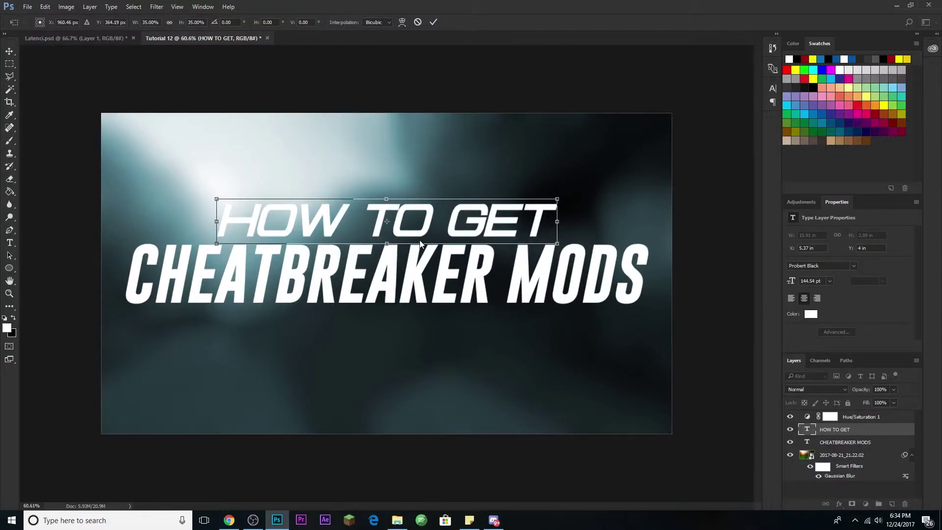
left_click_drag(413, 229, 412, 229)
key("Return")
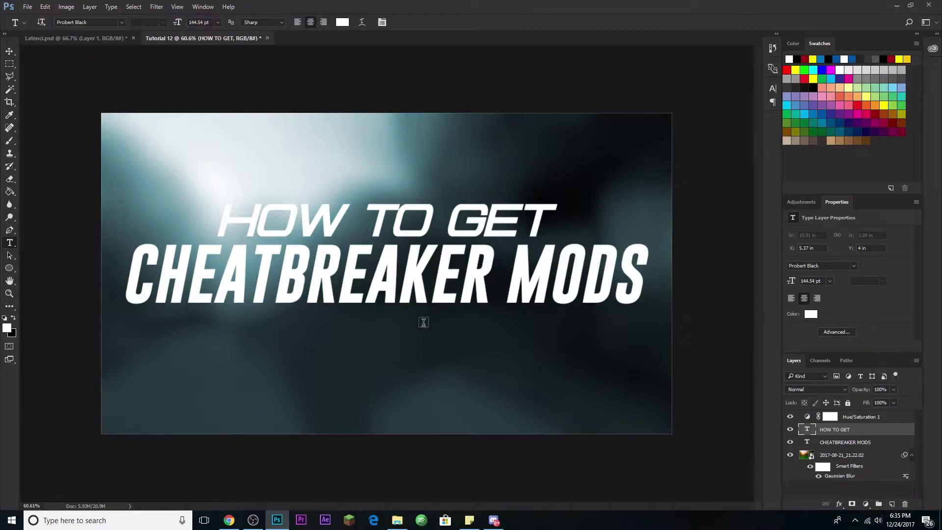
Switch the font to Minecraftia and add a new text layer reading +SPECTRIUM PACK RELEASE
left_click(122, 23)
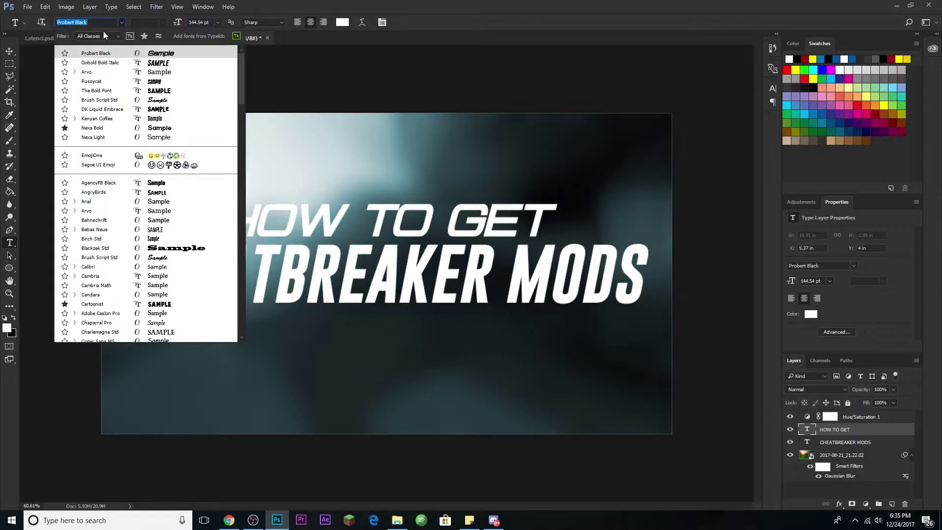
type("minec")
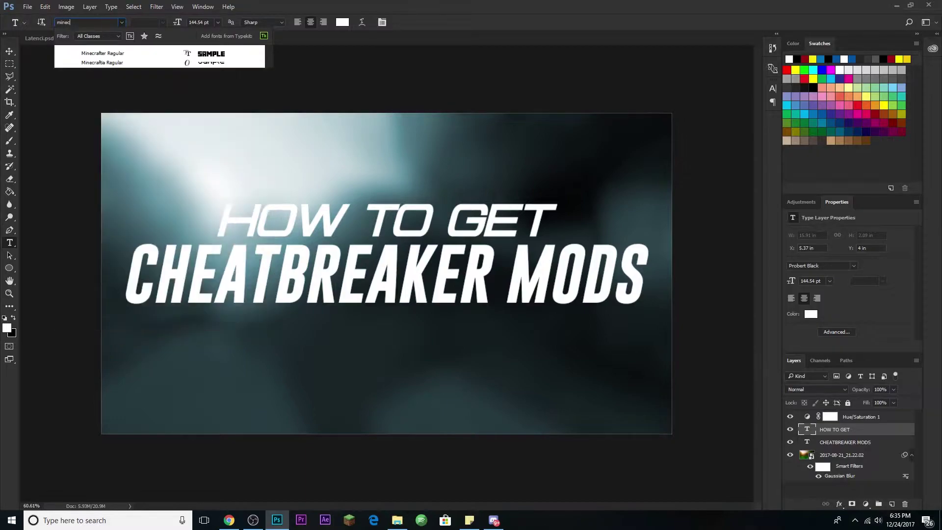
left_click(206, 62)
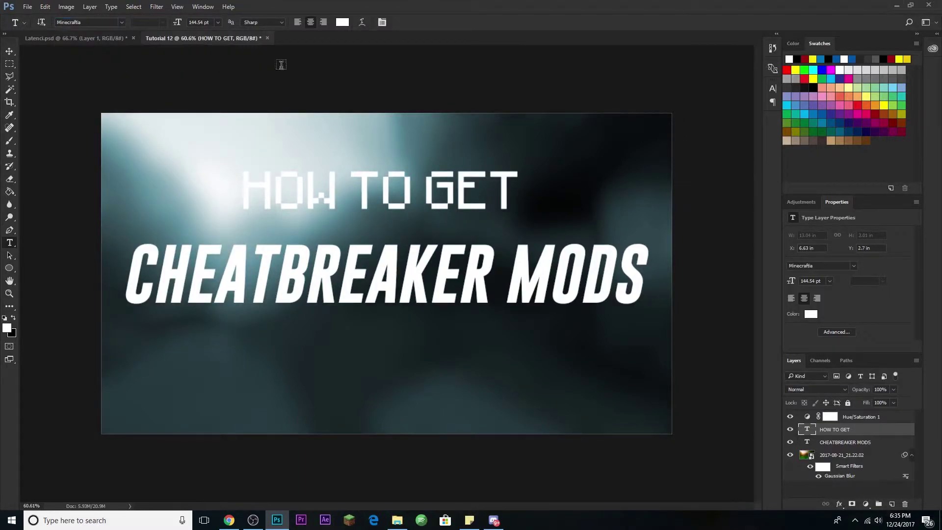
left_click(338, 361)
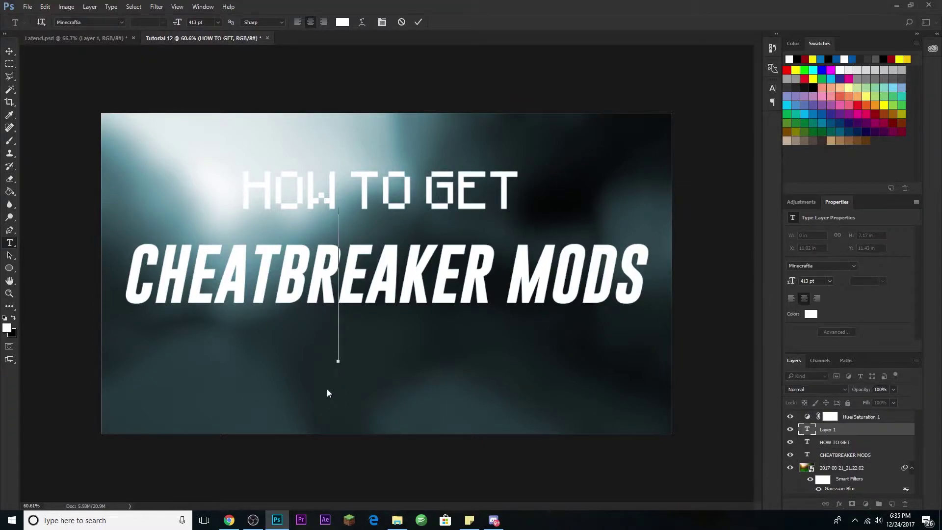
type("+")
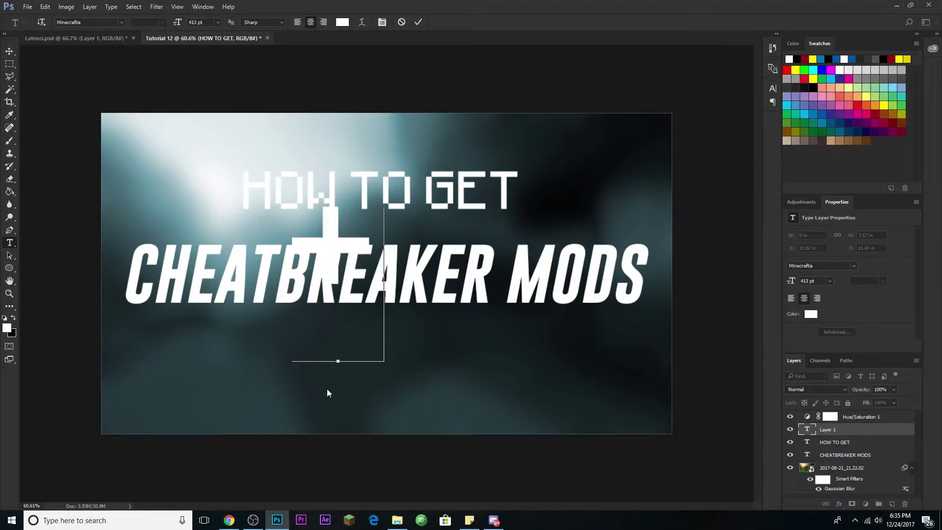
type("SEELT")
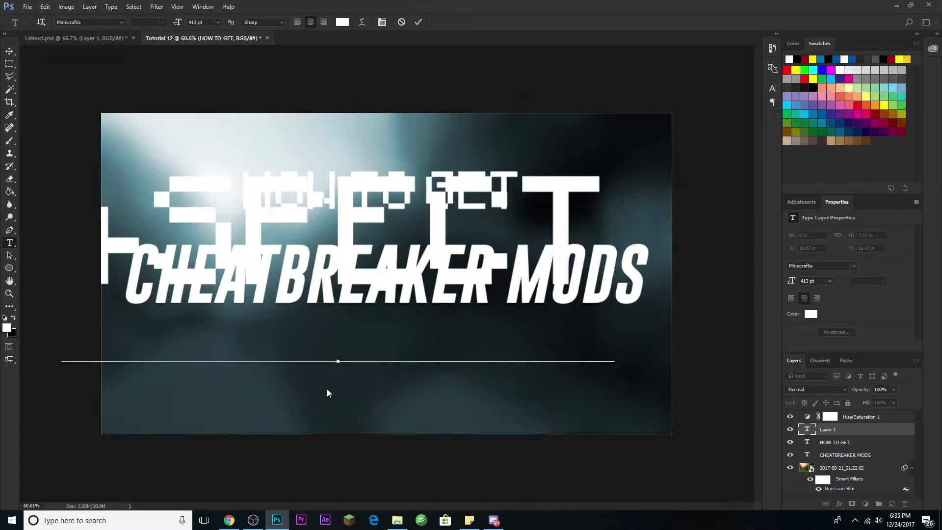
type("TUM")
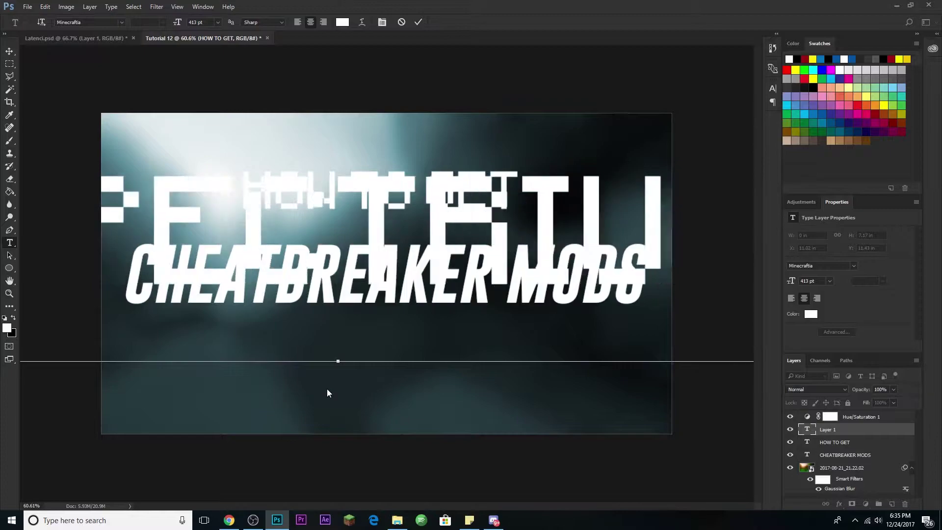
type(" PACK")
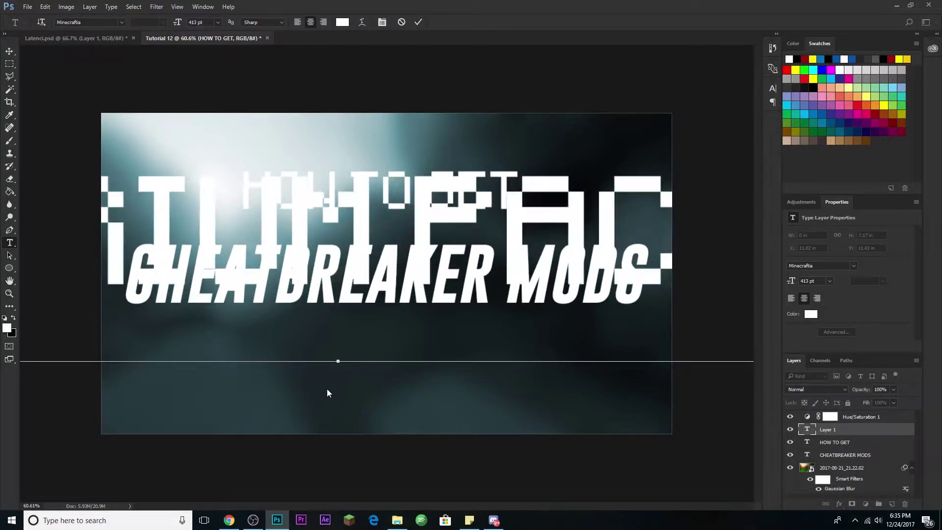
left_click(419, 22)
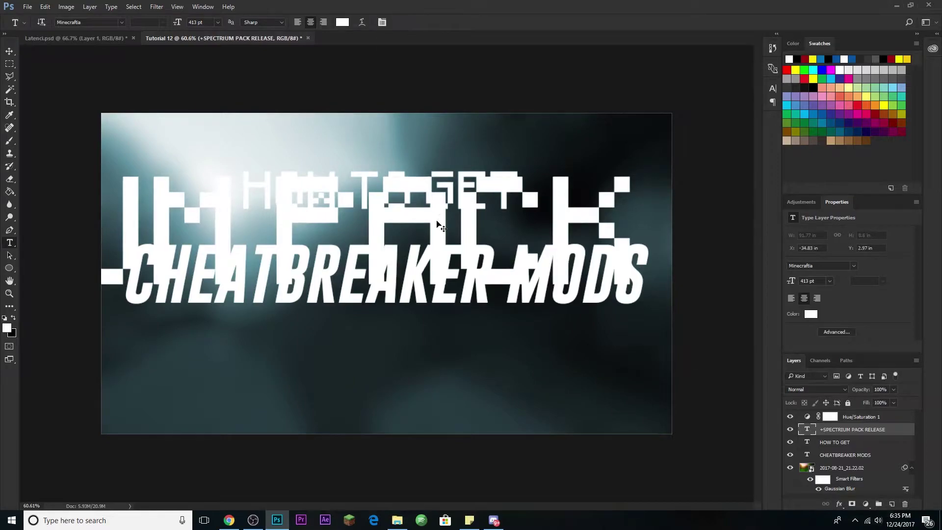
Scale the +SPECTRIUM PACK RELEASE text down to about 70.4 pt and center it just below the CHEATBREAKER MODS title
key("ctrl+t")
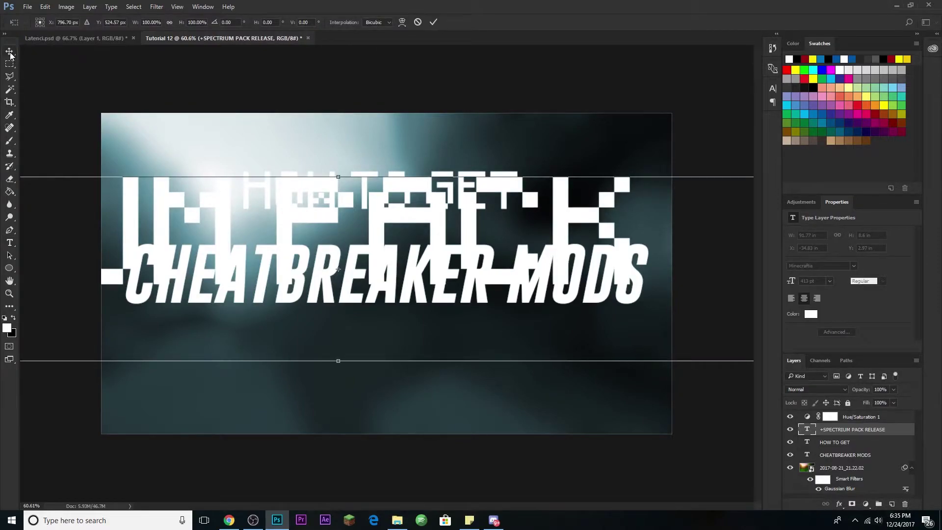
left_click_drag(221, 298, 496, 271)
left_click_drag(129, 190, 645, 237)
left_click_drag(702, 319, 194, 289)
left_click_drag(138, 272, 593, 294)
left_click_drag(664, 314, 201, 360)
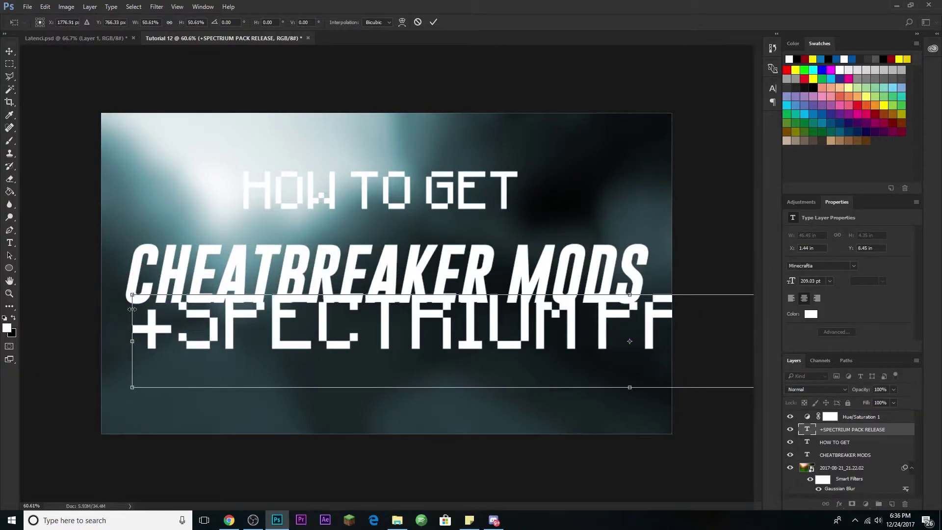
left_click_drag(131, 293, 459, 325)
left_click_drag(549, 362, 188, 355)
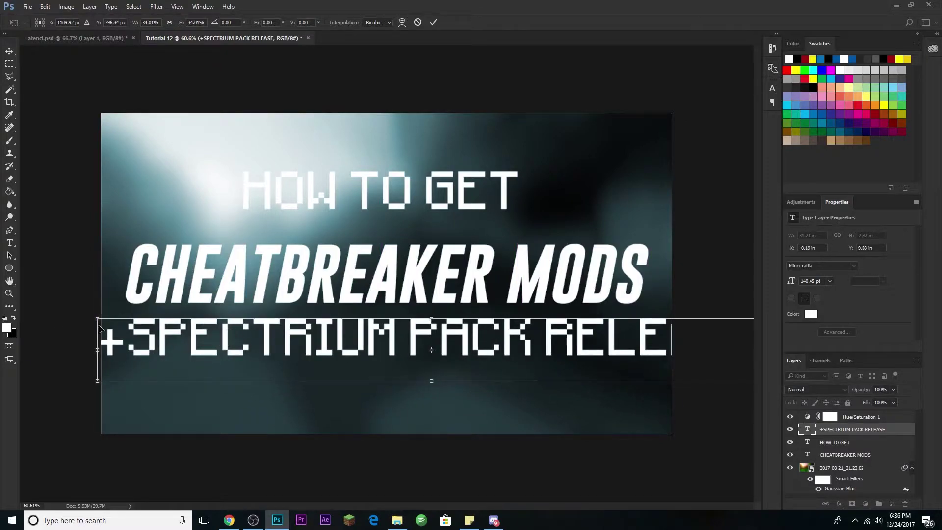
left_click_drag(100, 327, 448, 361)
left_click_drag(526, 374, 307, 340)
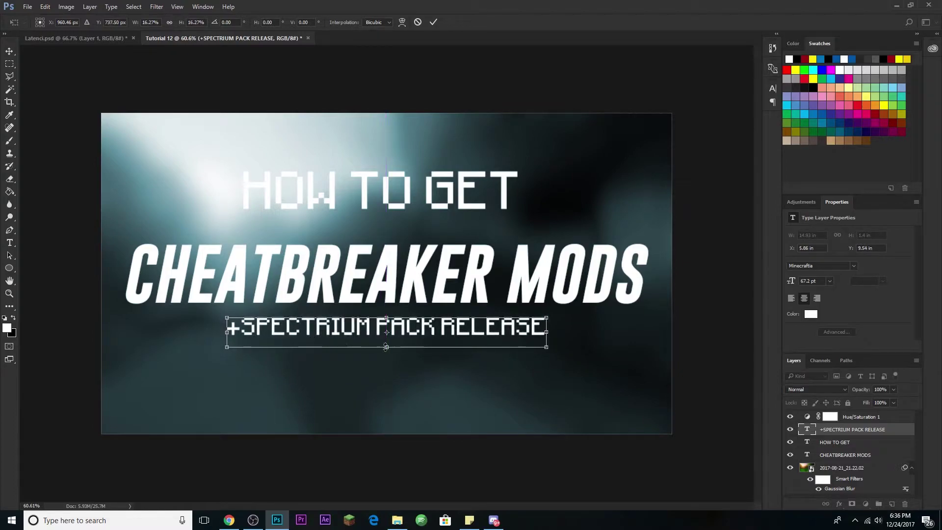
left_click_drag(226, 348, 213, 355)
left_click_drag(327, 344, 337, 343)
key("Return")
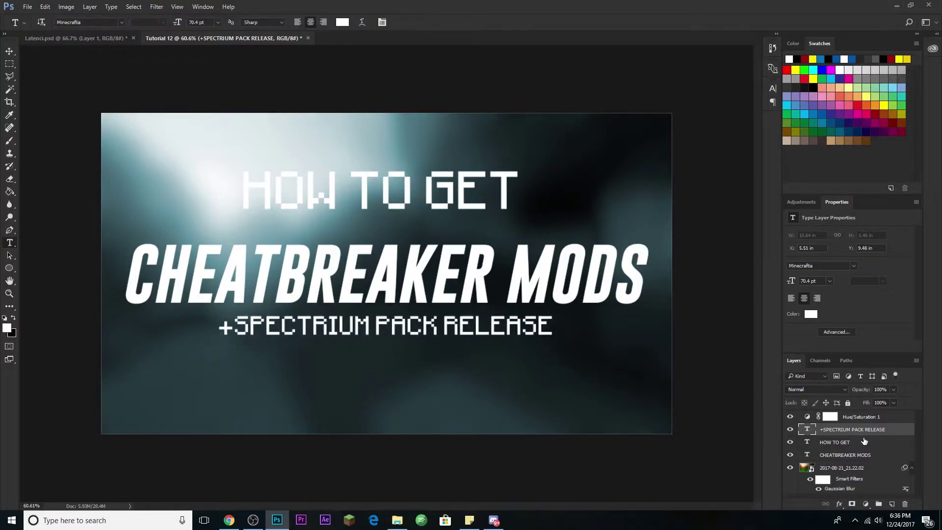
Change the font of the whole HOW TO GET text back to Probert Black and commit it
left_click(864, 442)
left_click(376, 187)
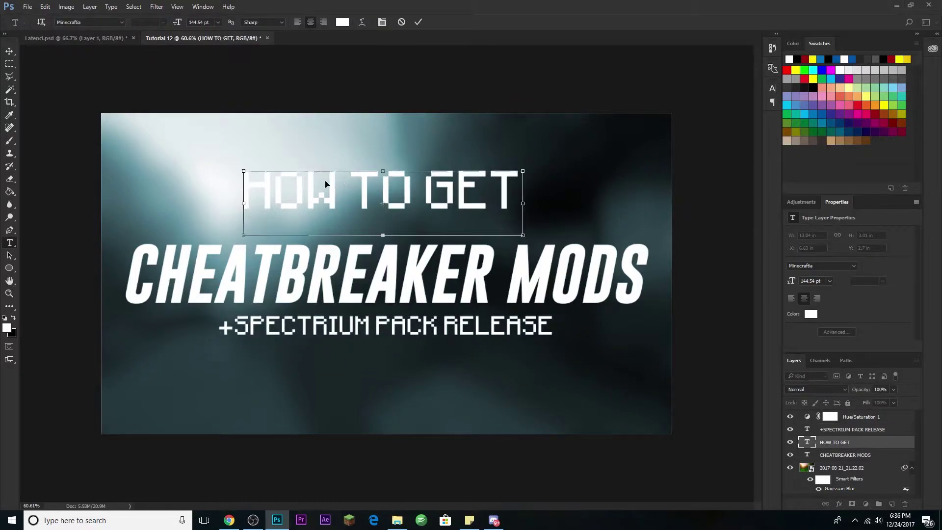
key("ctrl+a")
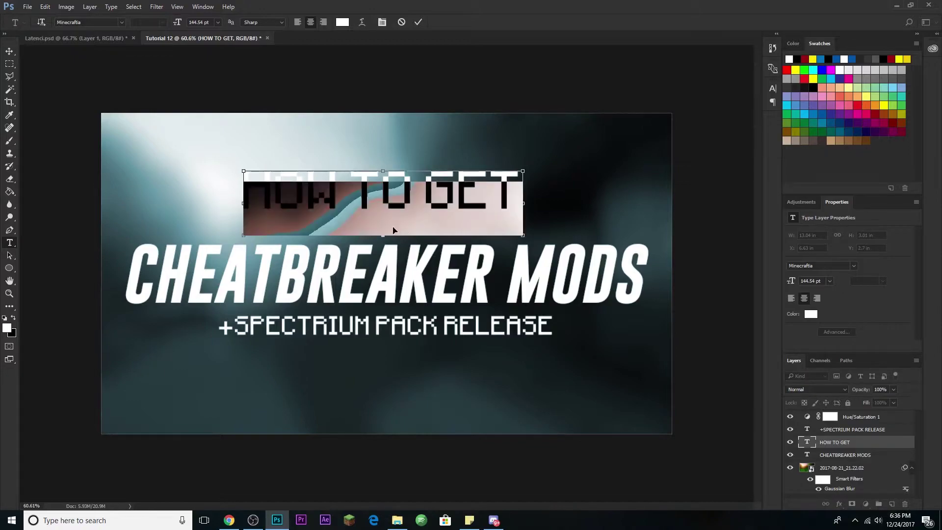
left_click(121, 22)
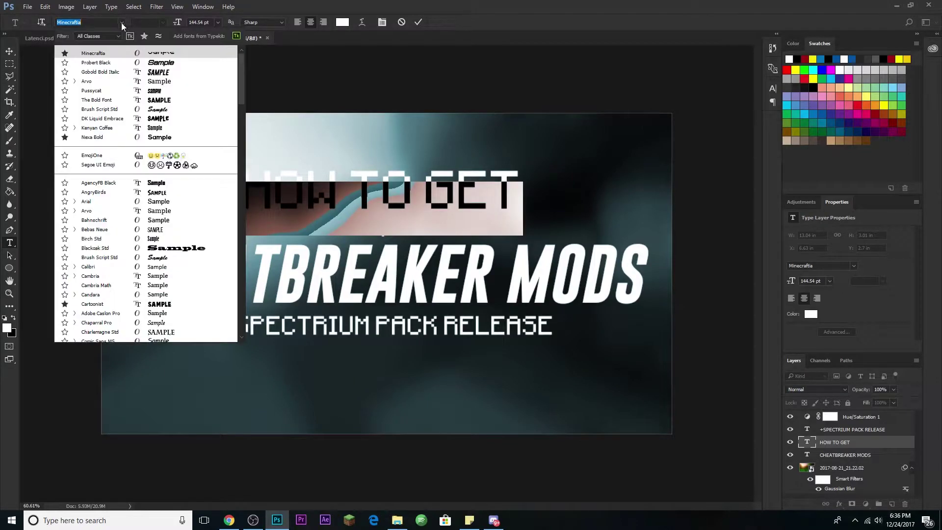
left_click(113, 61)
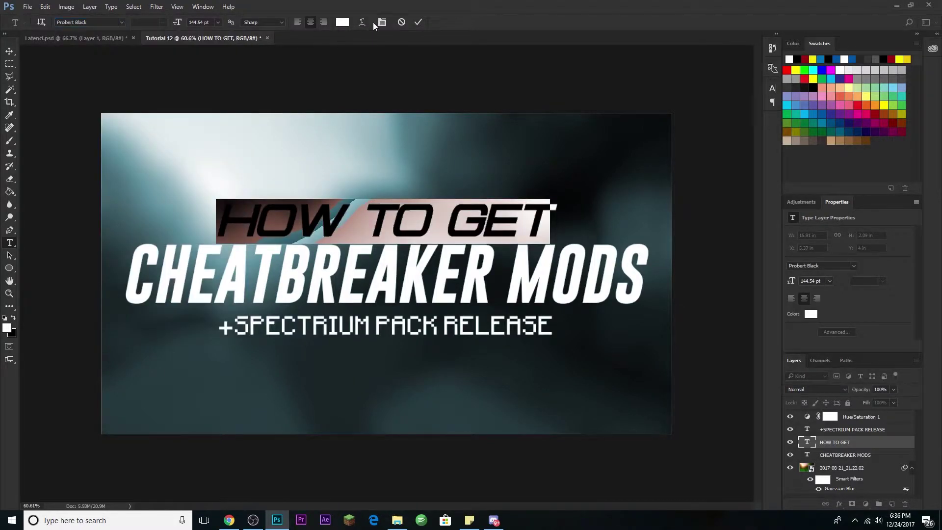
left_click(419, 23)
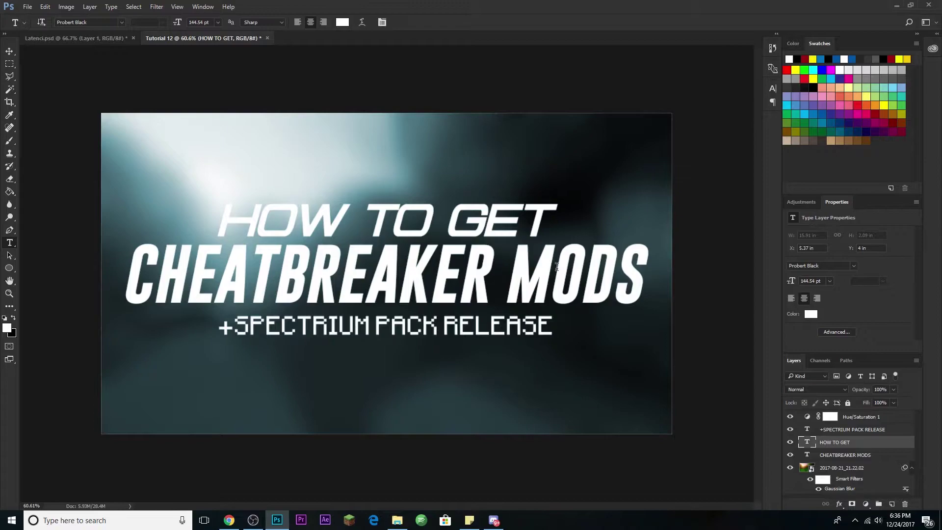
Color the CHEATBREAKER MODS text dark red and move the Hue/Saturation 1 layer below the three text layers
key("ctrl+plus")
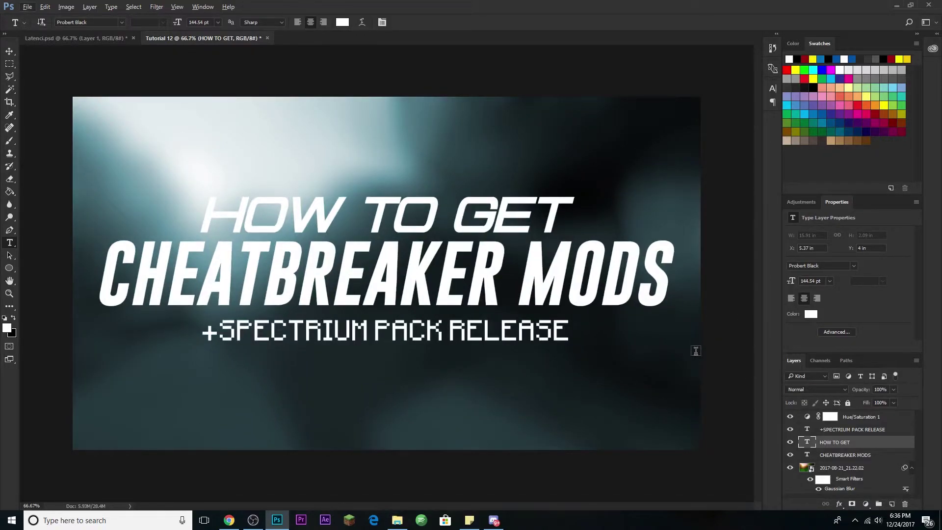
left_click(892, 456)
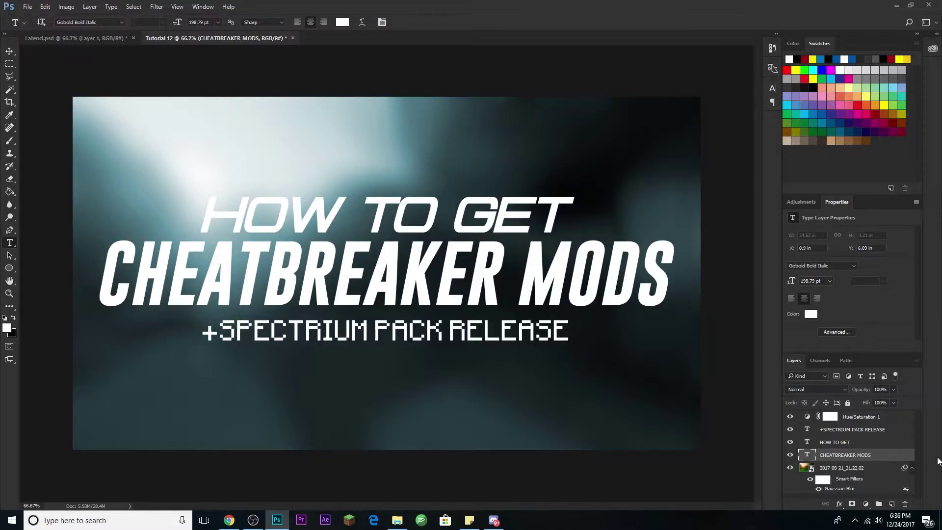
left_click(482, 289)
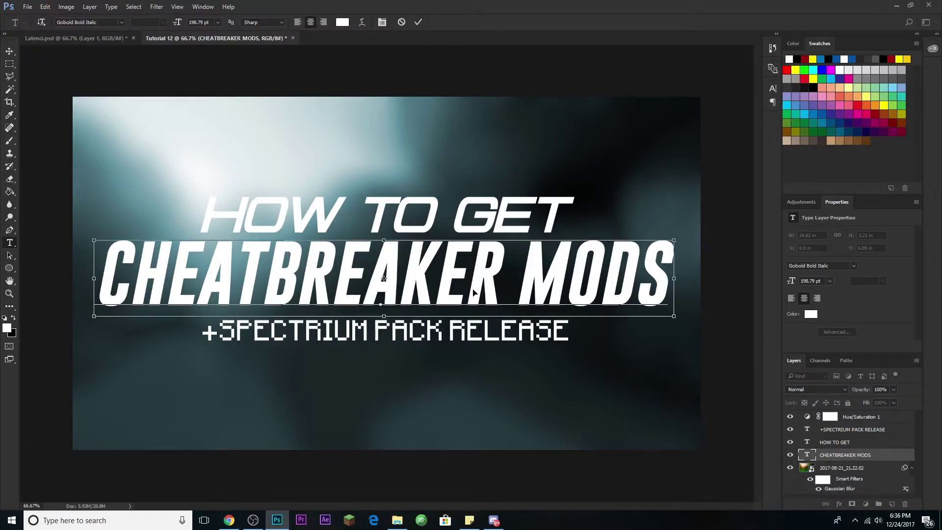
key("ctrl+a")
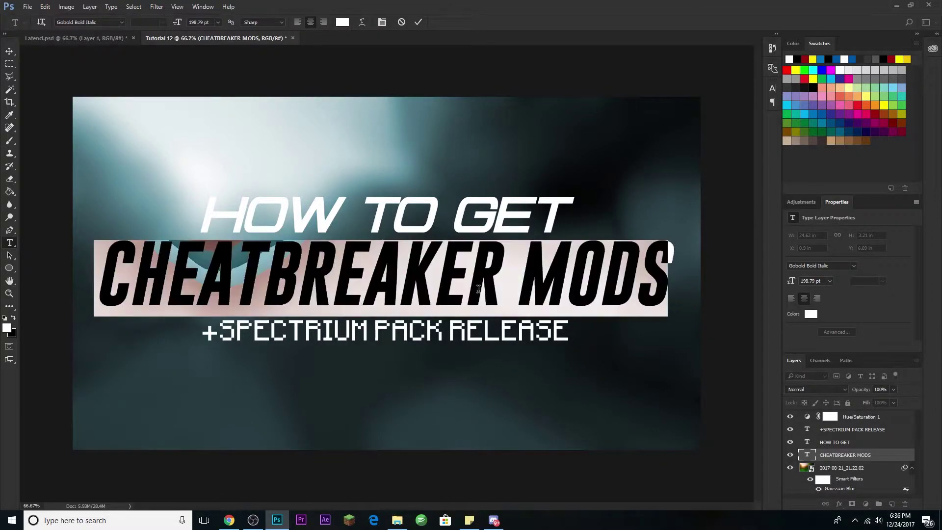
left_click(807, 60)
left_click(419, 22)
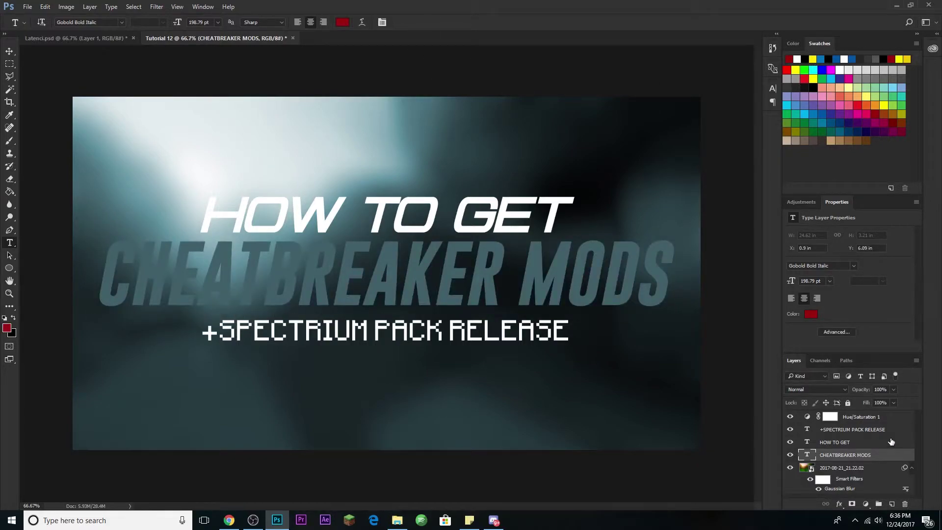
left_click_drag(892, 425, 887, 468)
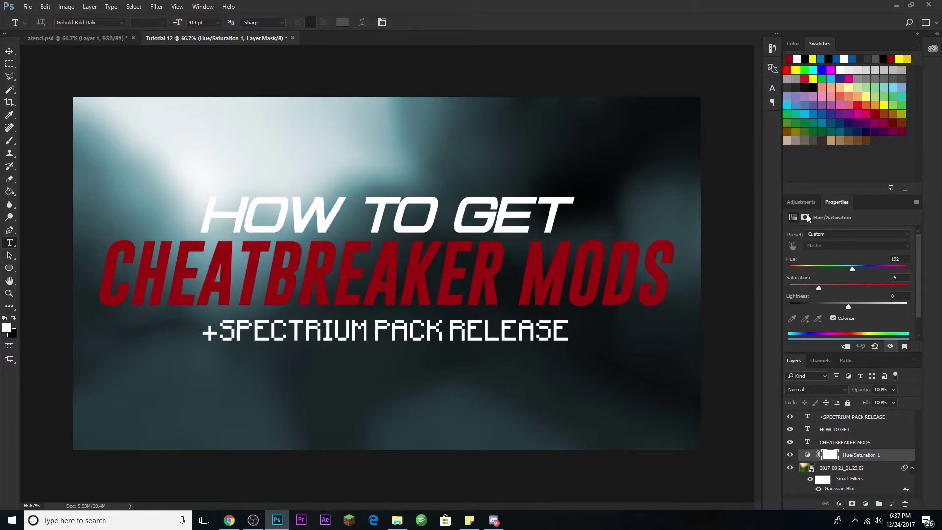
left_click(802, 202)
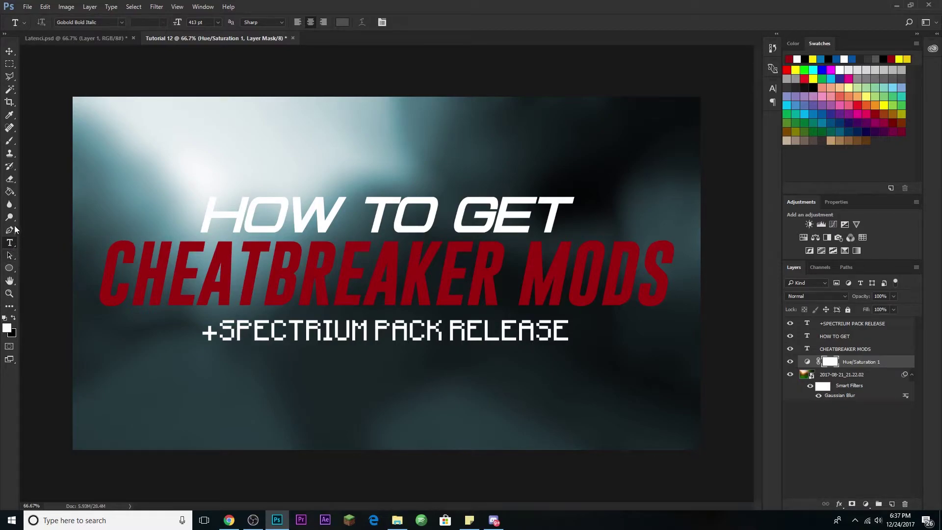
Make a rectangular selection around the lower half of the CHEATBREAKER MODS title and target its text layer
left_click(10, 67)
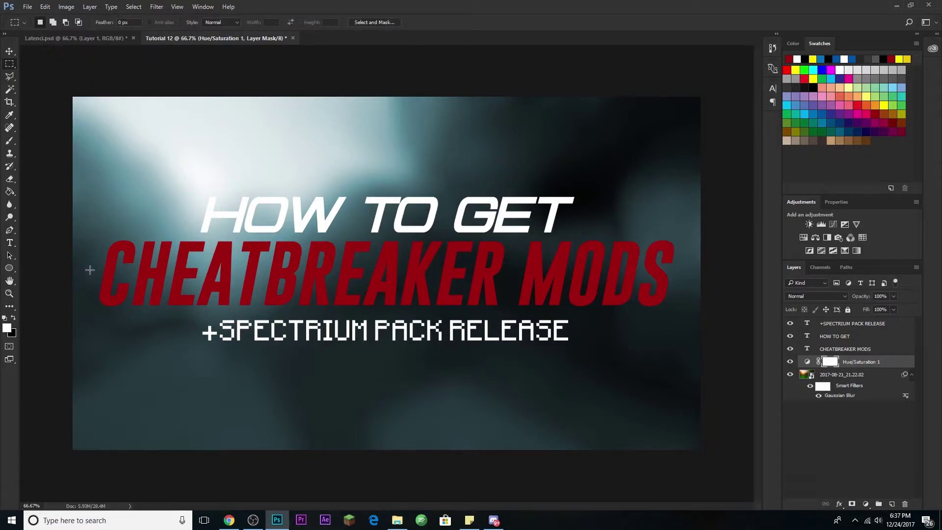
left_click_drag(89, 274, 682, 320)
left_click(898, 350)
Set up the Gradient tool with a black foreground color and the Foreground to Transparent gradient
left_click(9, 191)
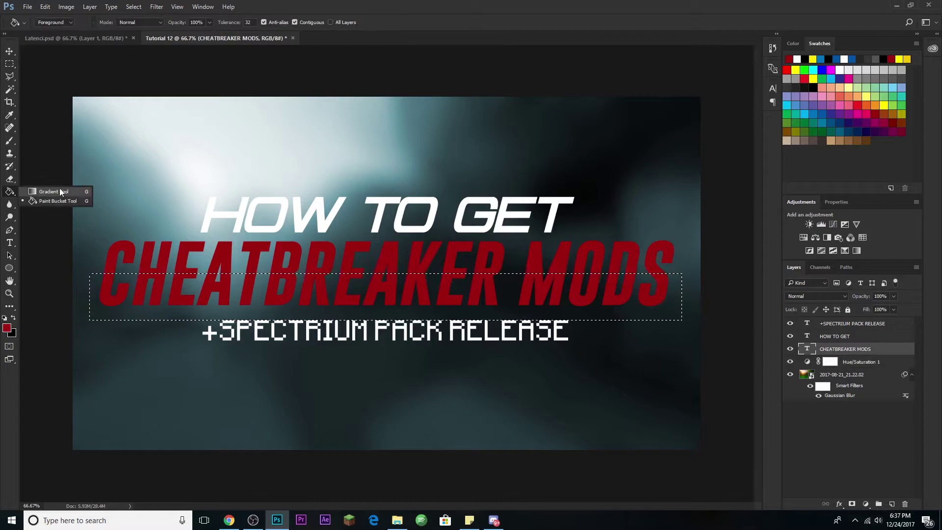
left_click(61, 192)
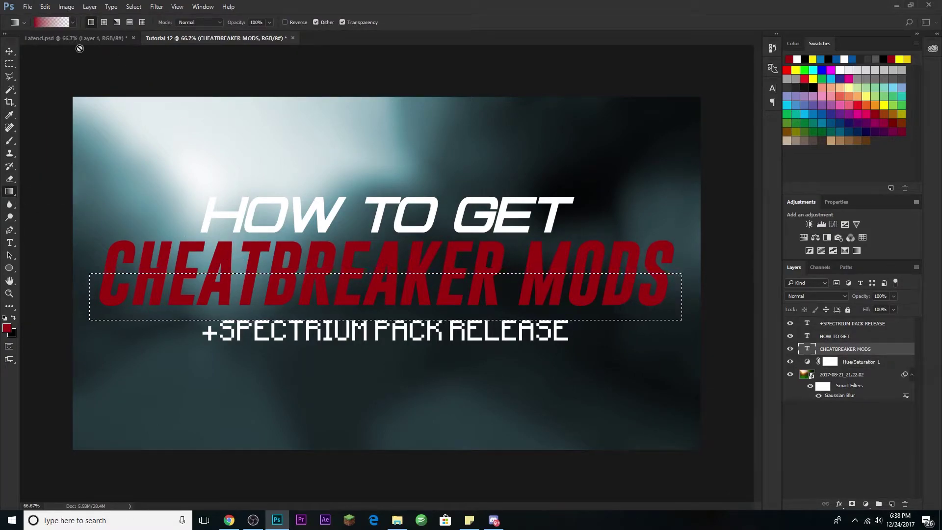
left_click(15, 320)
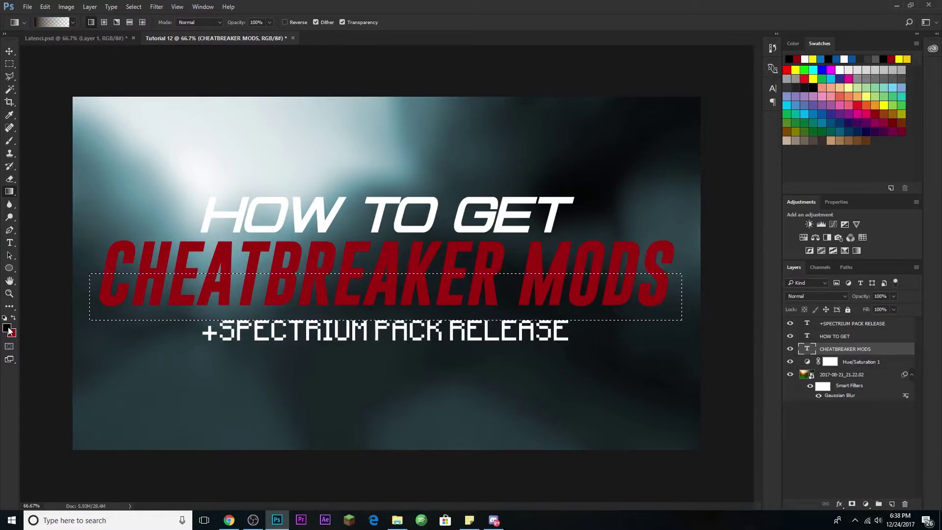
left_click(7, 329)
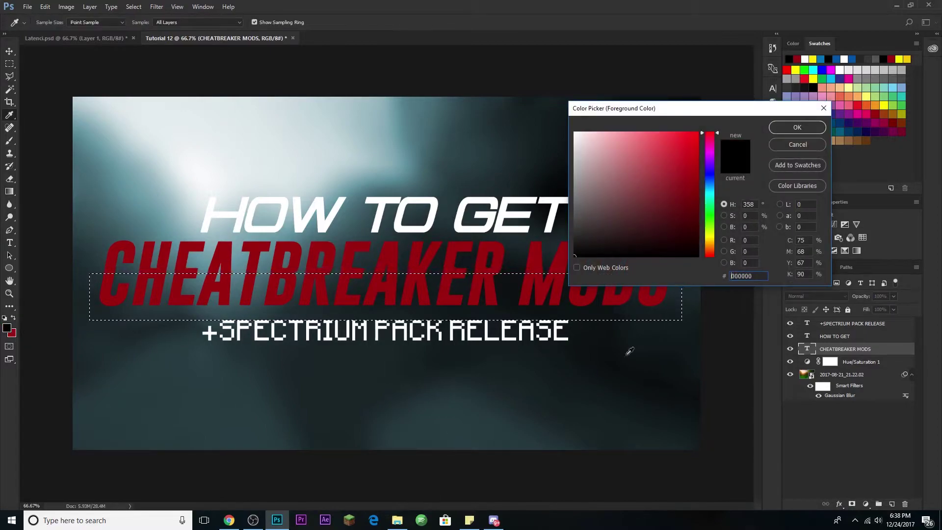
left_click(797, 128)
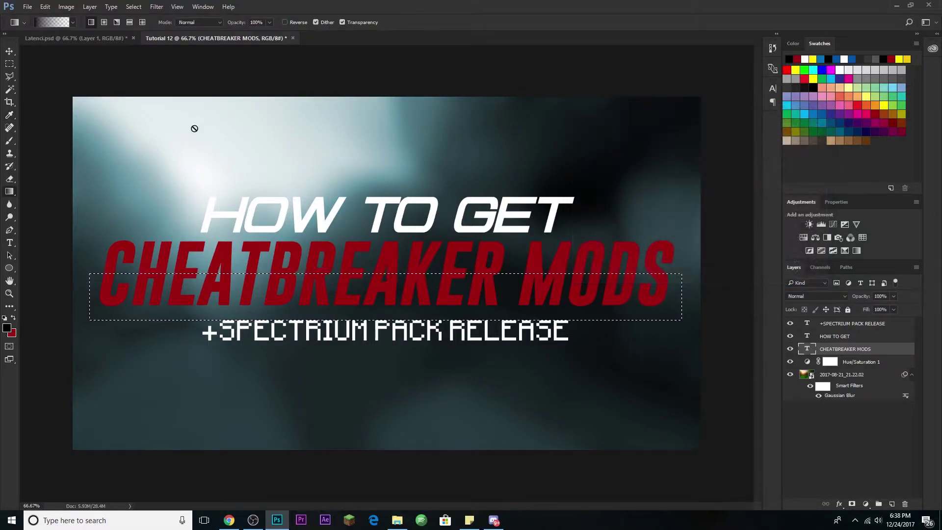
left_click(47, 21)
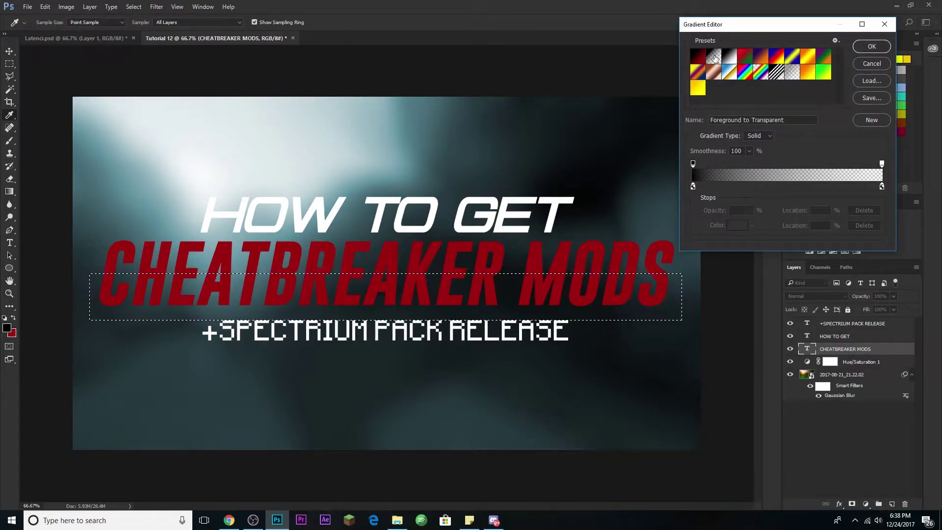
left_click_drag(724, 122, 779, 121)
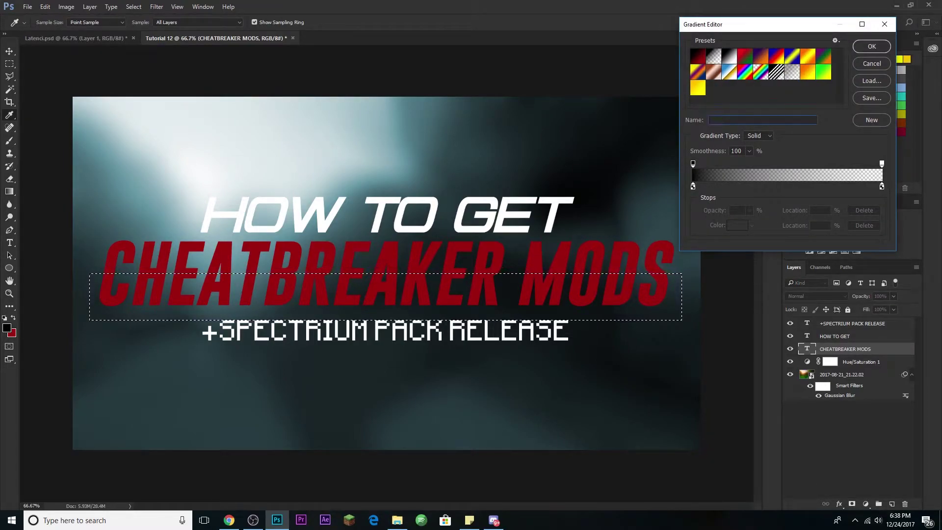
left_click(792, 123)
left_click(873, 49)
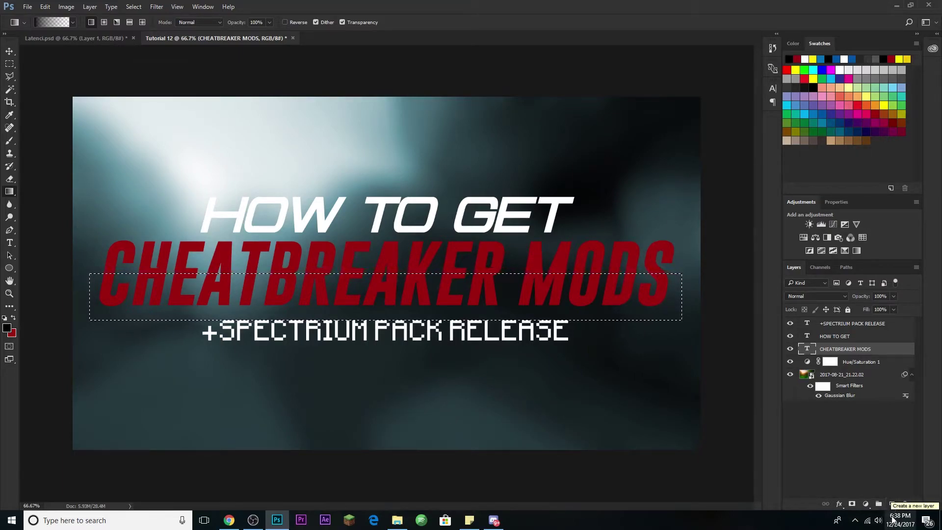
Add a new layer clipped to the CHEATBREAKER MODS text layer and rasterize that text
left_click(892, 505)
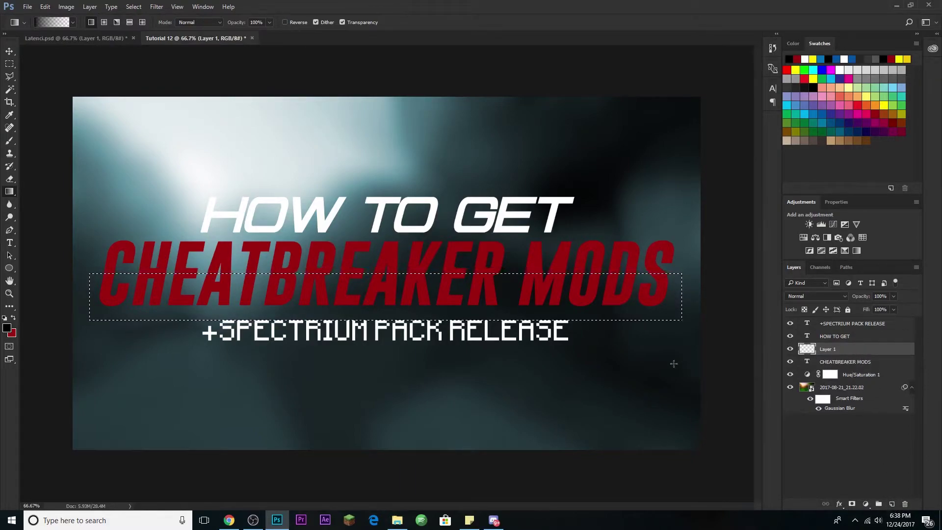
right_click(911, 350)
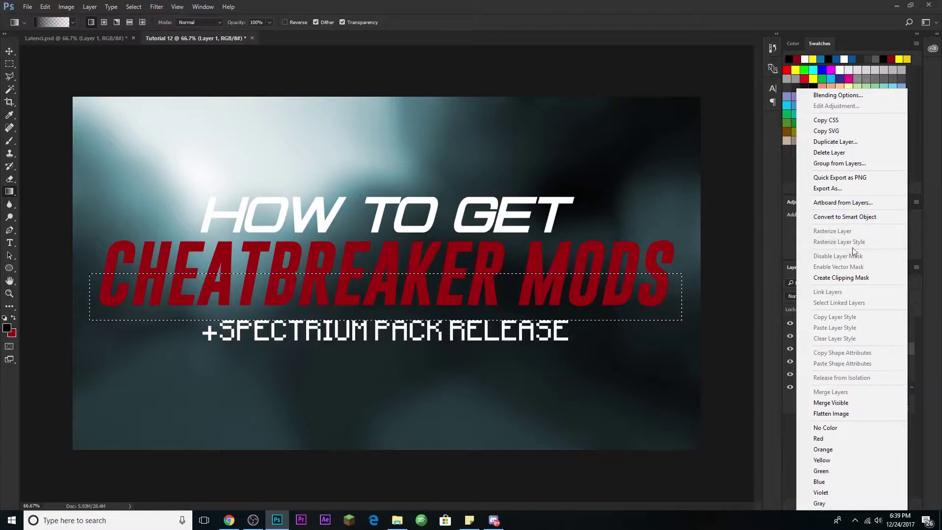
left_click(870, 277)
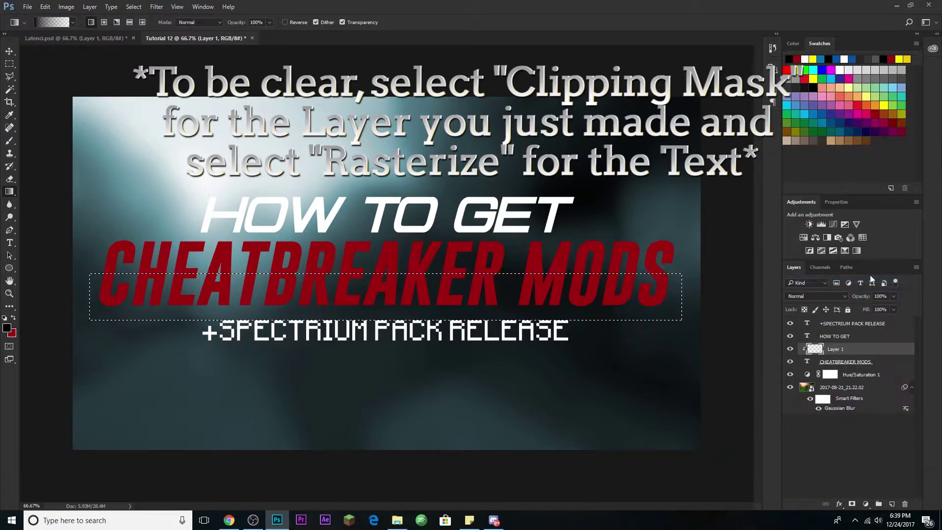
right_click(890, 366)
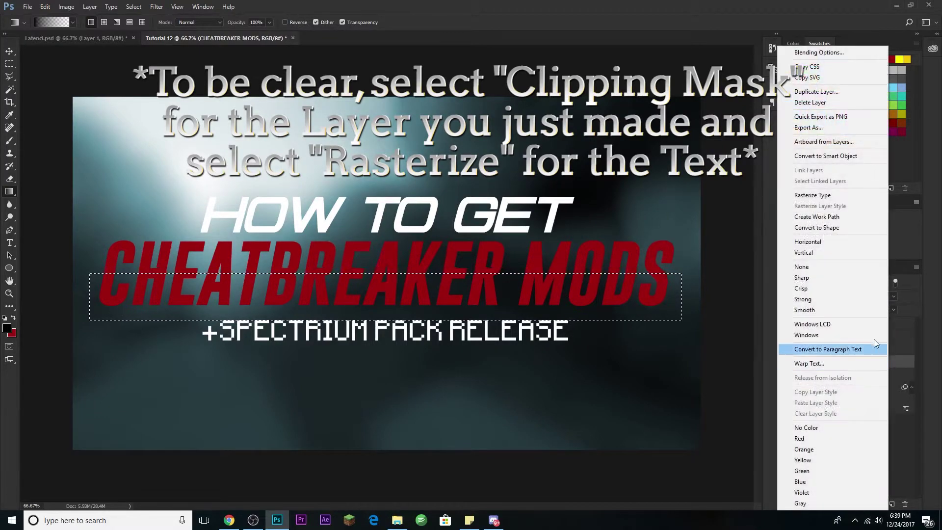
left_click(833, 196)
Draw a black-to-transparent gradient on Layer 1 within the selected lower half of CHEATBREAKER MODS, and deselect
left_click(844, 349)
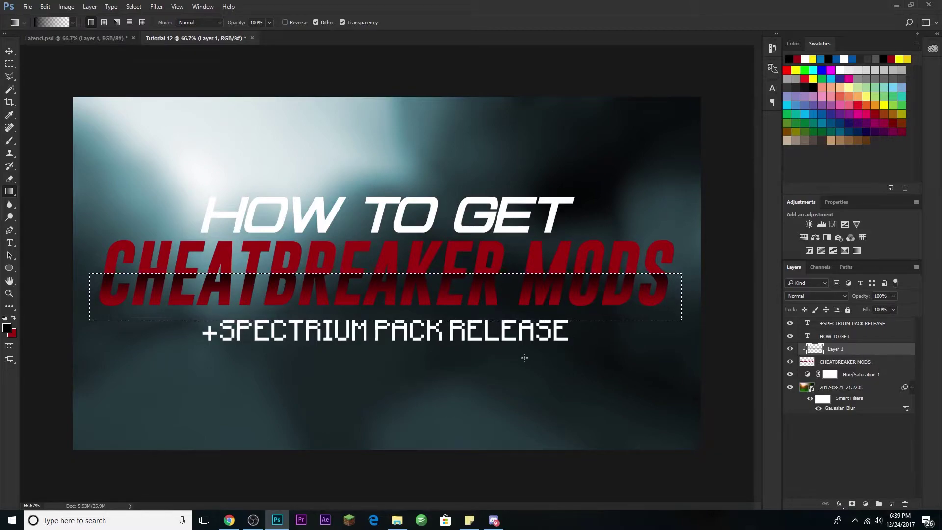
left_click(9, 66)
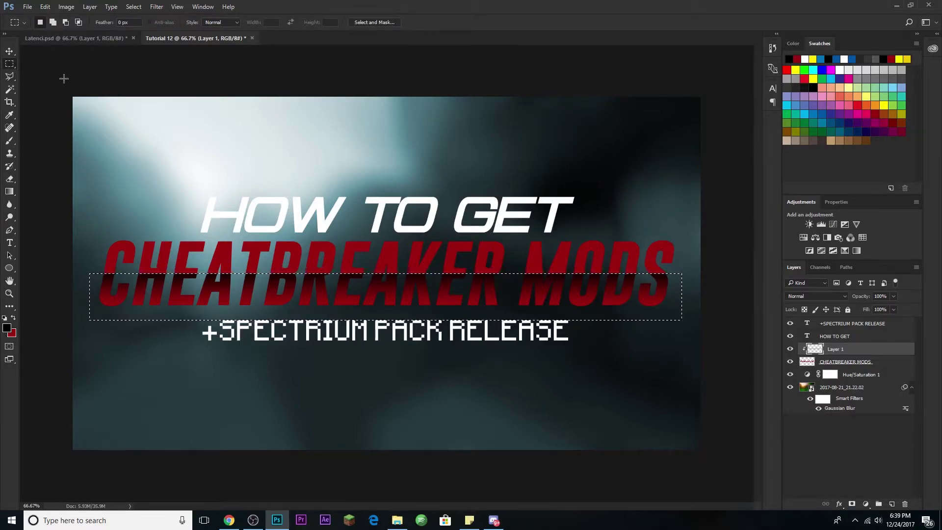
left_click(63, 78)
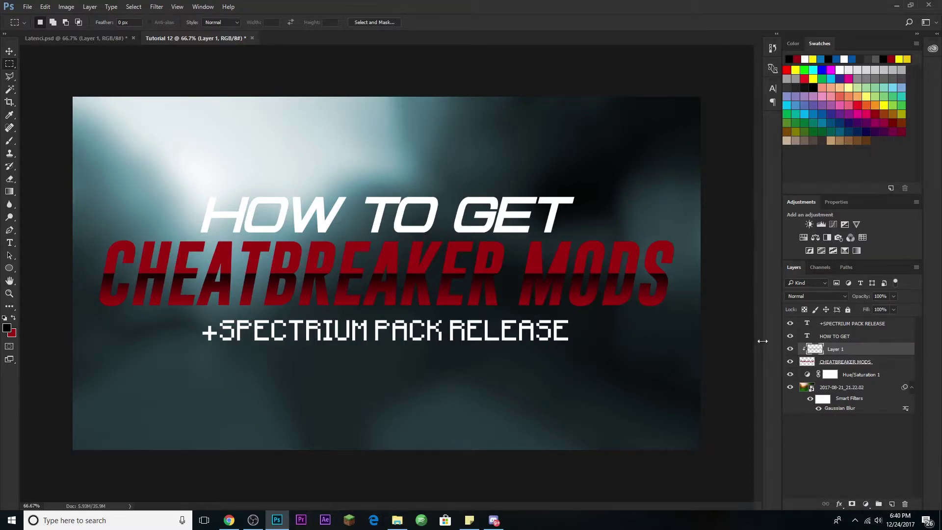
Add a black Overlay Satin effect to CHEATBREAKER MODS with 49% opacity, 61 px distance and 250 px size
double_click(901, 366)
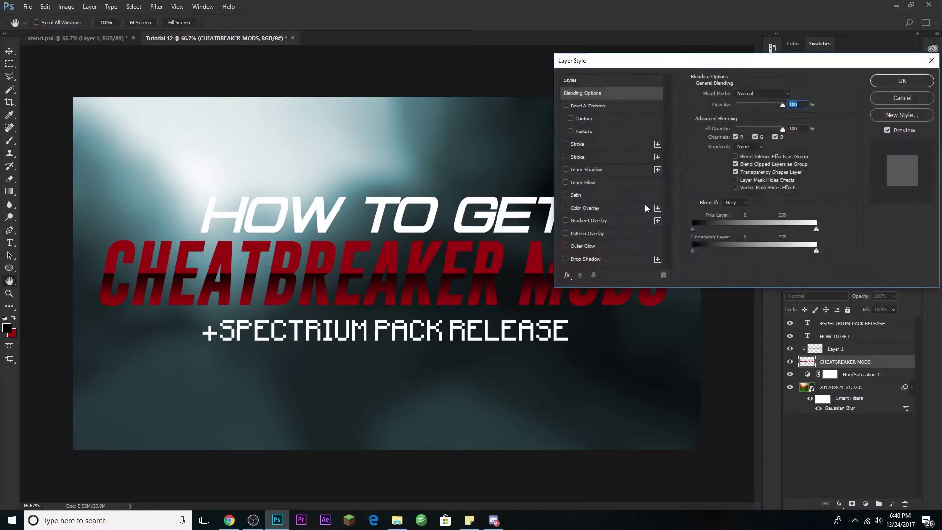
left_click(565, 196)
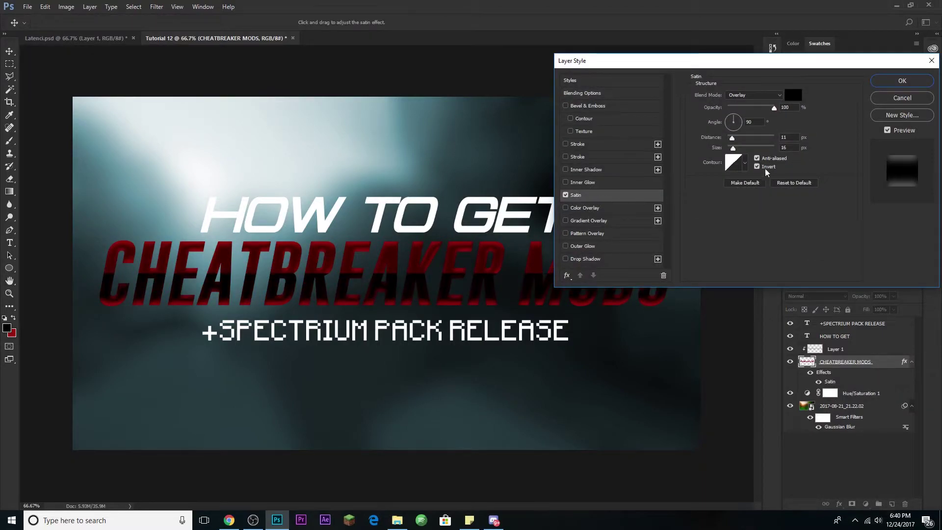
left_click_drag(733, 149, 775, 148)
left_click_drag(775, 108, 750, 107)
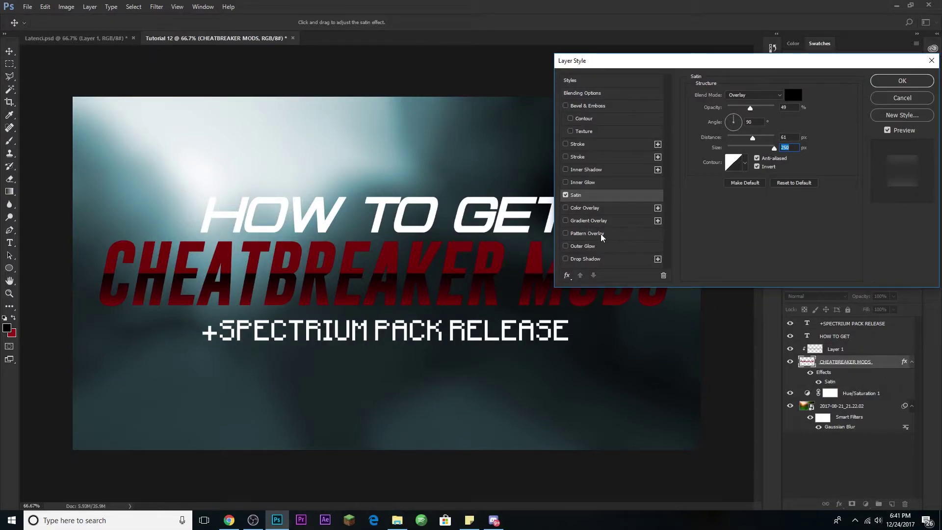
Add a red Inner Glow to CHEATBREAKER MODS with 78% opacity and 18 px size, and apply the layer style
left_click(589, 183)
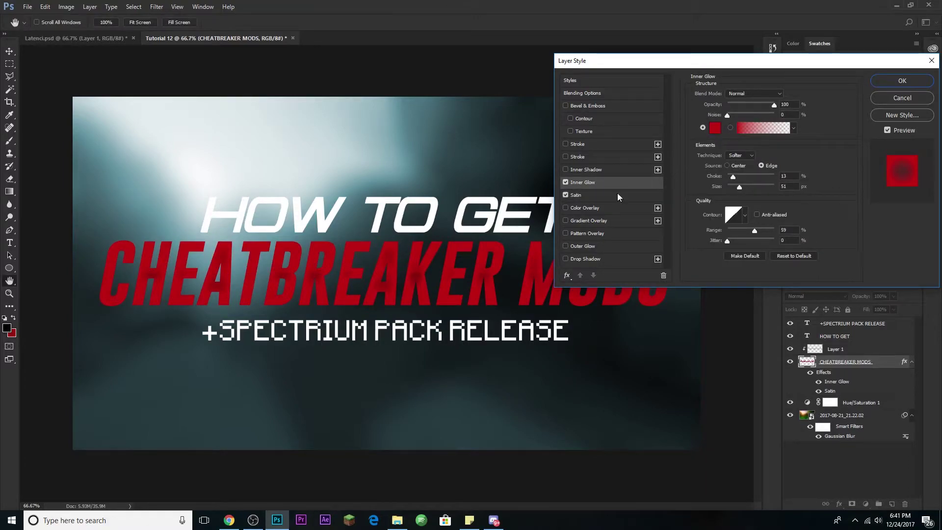
mouse_move(774, 105)
left_mouse_down()
mouse_move(753, 104)
mouse_move(764, 105)
left_mouse_up()
left_click_drag(739, 187, 735, 190)
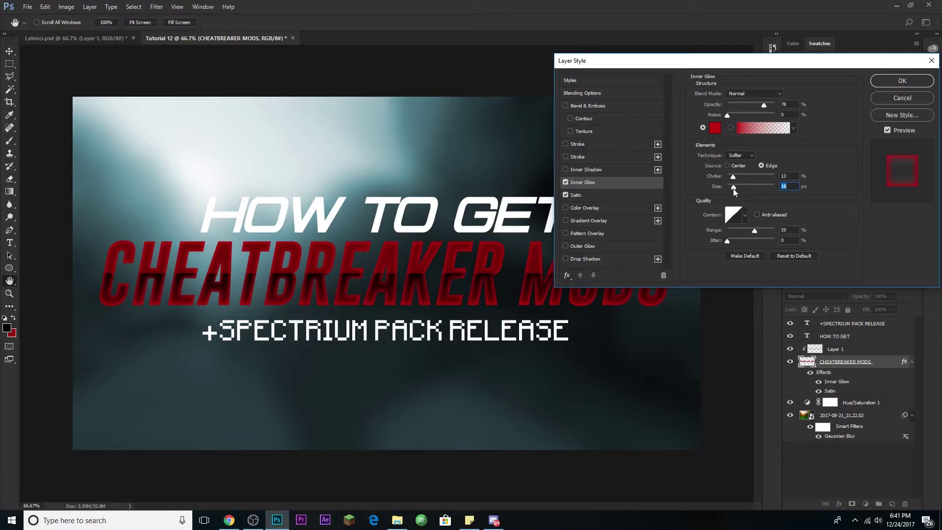
left_click(794, 186)
left_click(889, 84)
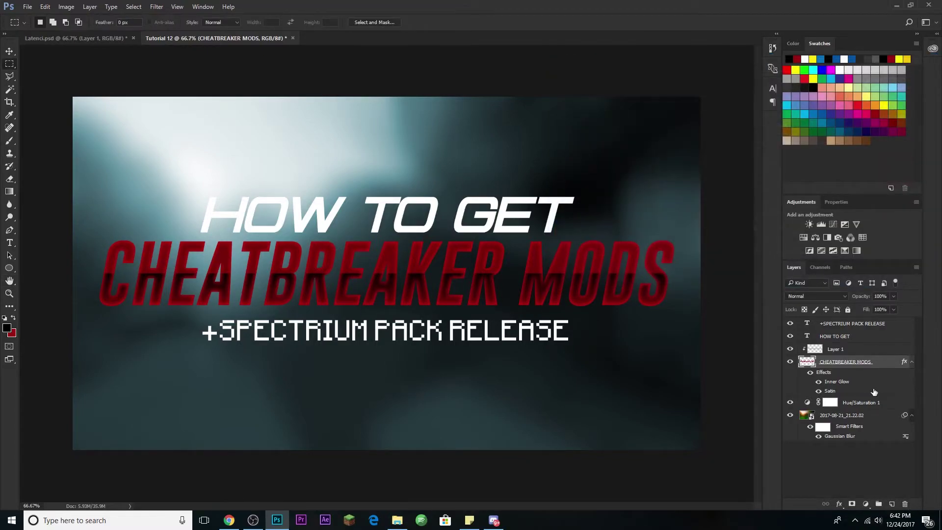
Lower the opacity of the gradient on Layer 1 to about 16%
left_click(878, 351)
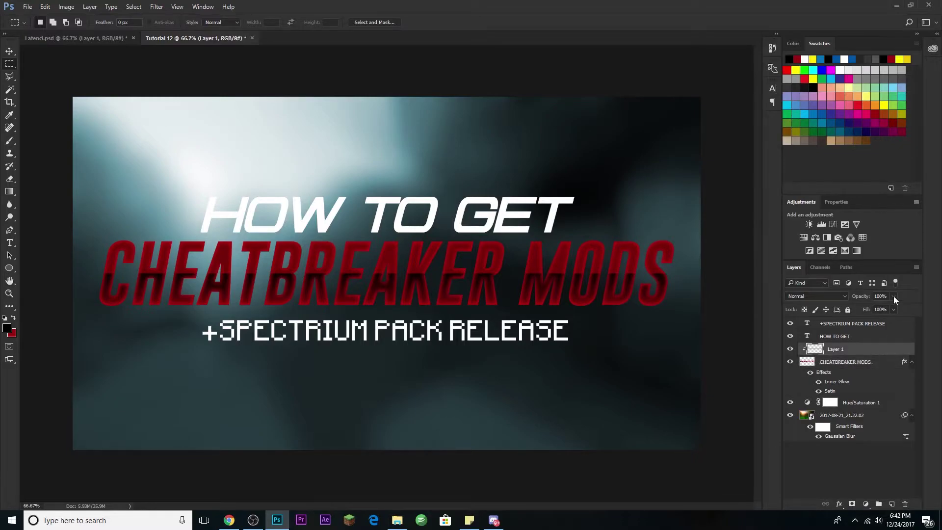
left_click(894, 297)
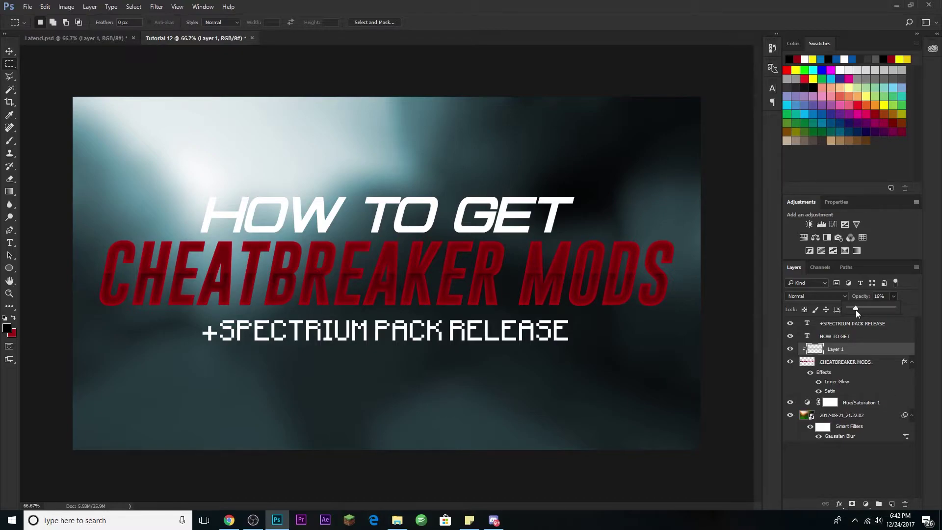
left_click(906, 301)
Make a rectangular selection around the lower half of HOW TO GET and add a new layer above its text layer
left_click(871, 341)
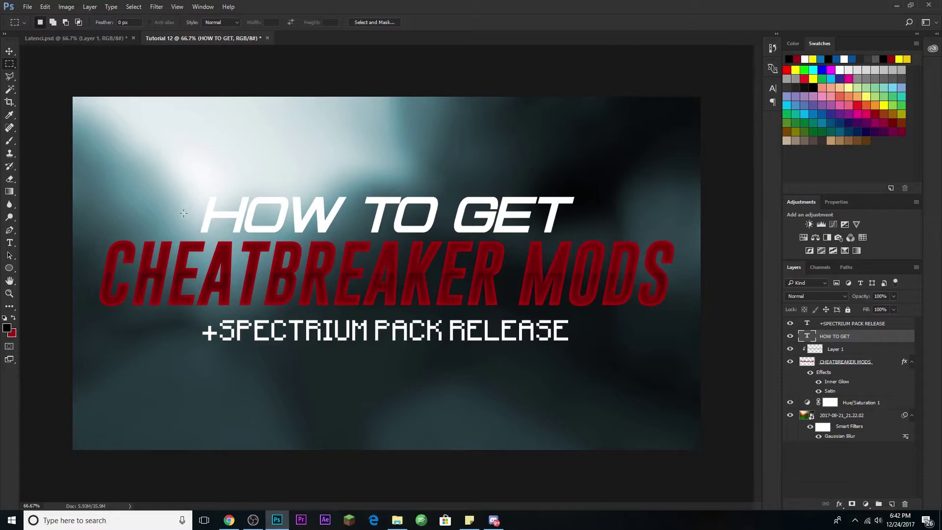
left_click_drag(186, 214, 235, 224)
left_click_drag(413, 245, 580, 240)
left_click(892, 505)
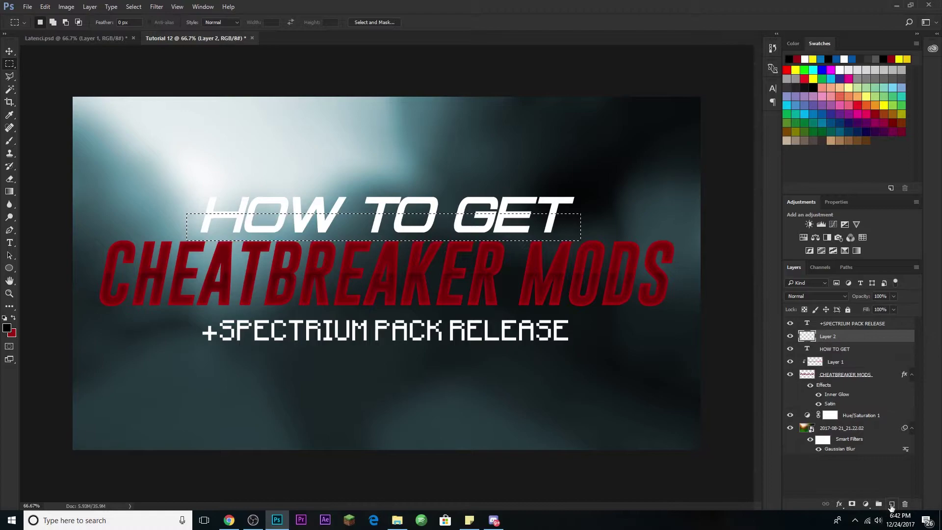
Rasterize the HOW TO GET text and shade its selected lower half with a black-to-transparent gradient on Layer 2, clipped to the text
right_click(866, 348)
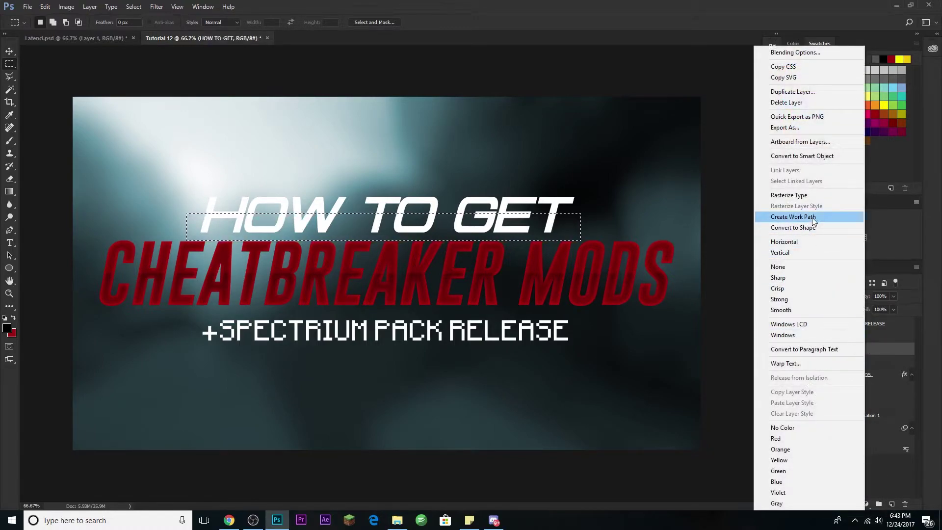
left_click(789, 195)
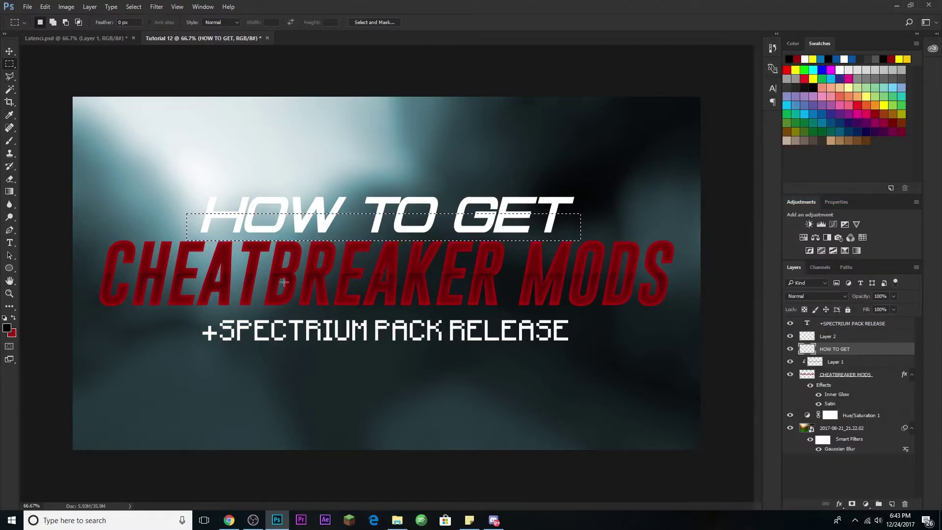
left_click(9, 192)
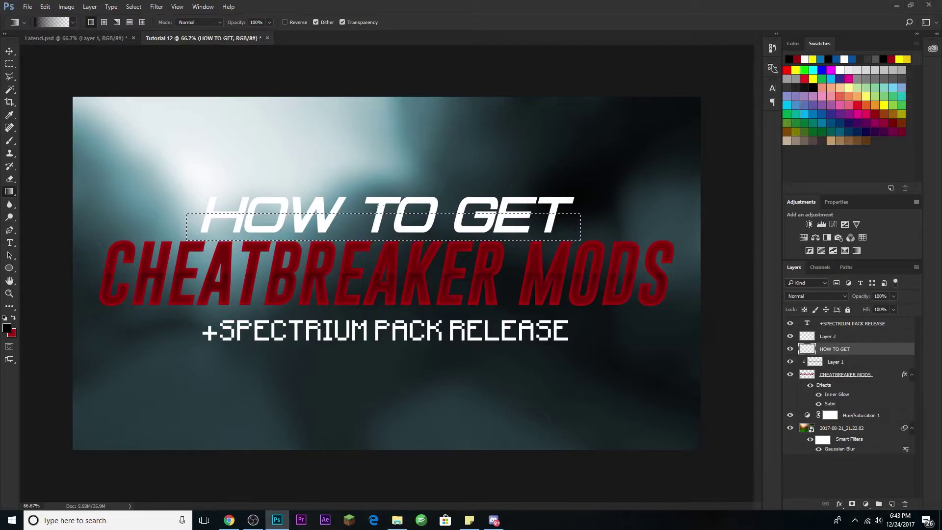
left_click(849, 336)
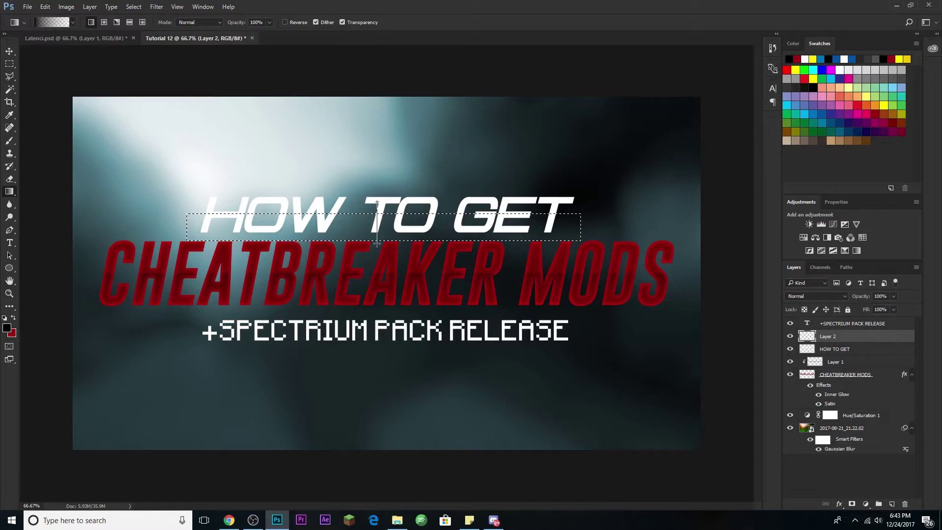
right_click(875, 337)
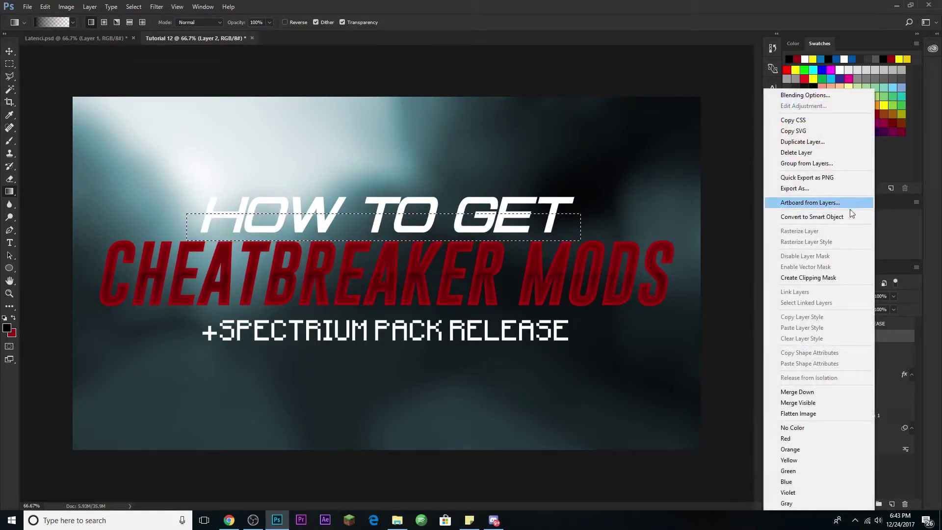
left_click(835, 277)
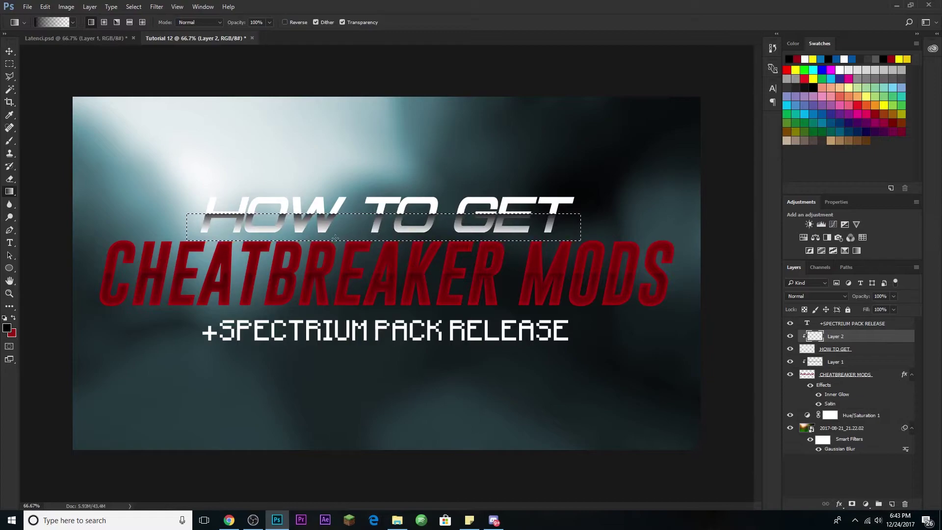
Target the HOW TO GET layer and clear the rectangular selection
left_click(876, 349)
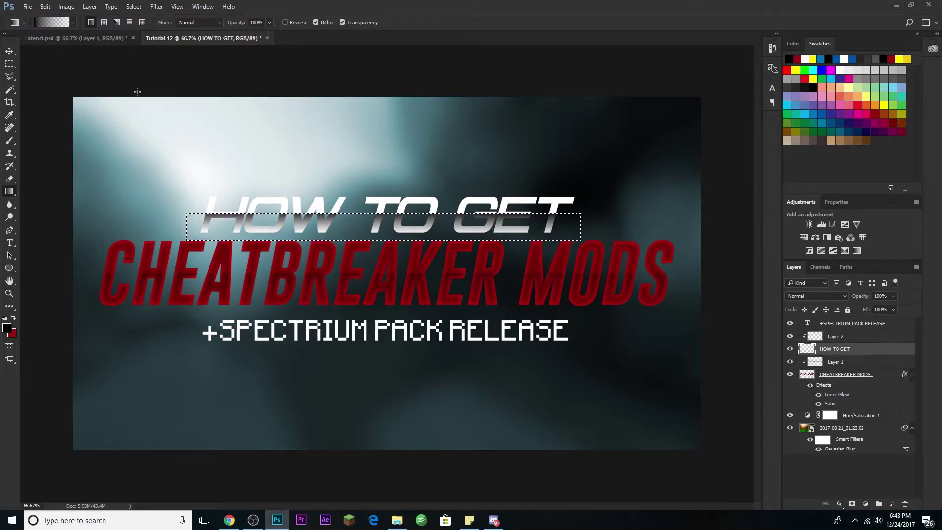
left_click(10, 64)
left_click(77, 82)
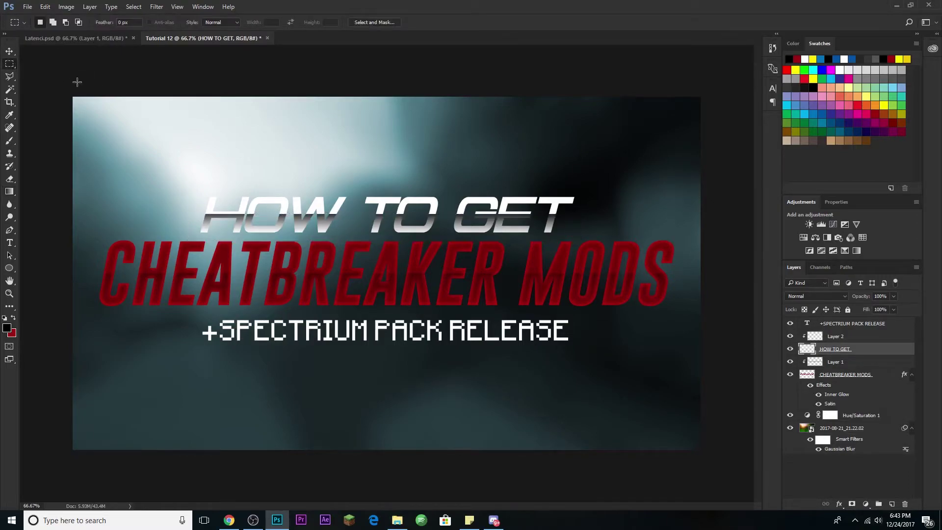
Copy the layer style of CHEATBREAKER MODS and paste it onto the HOW TO GET layer
right_click(886, 376)
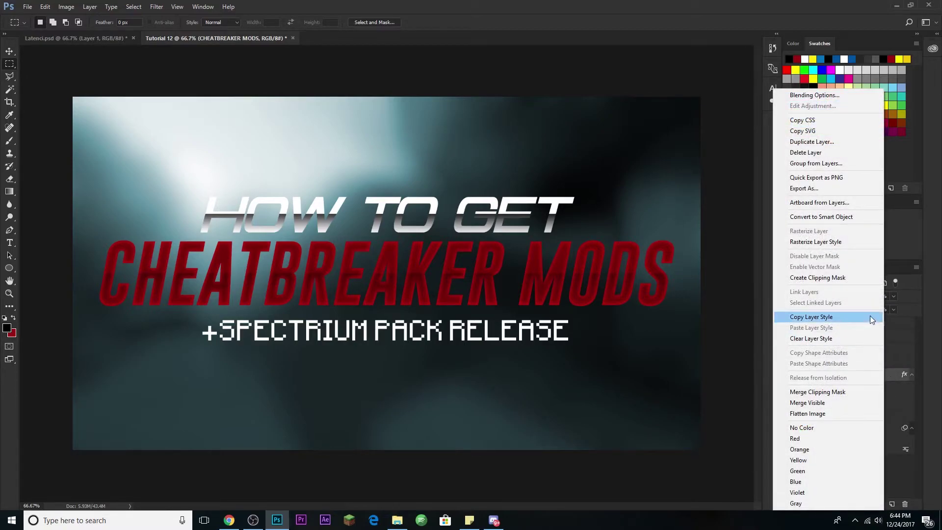
left_click(857, 316)
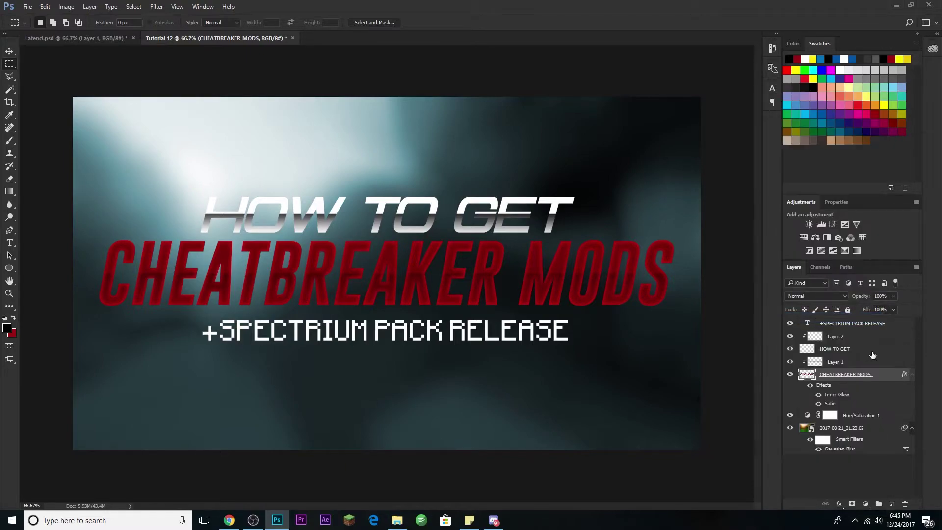
right_click(878, 350)
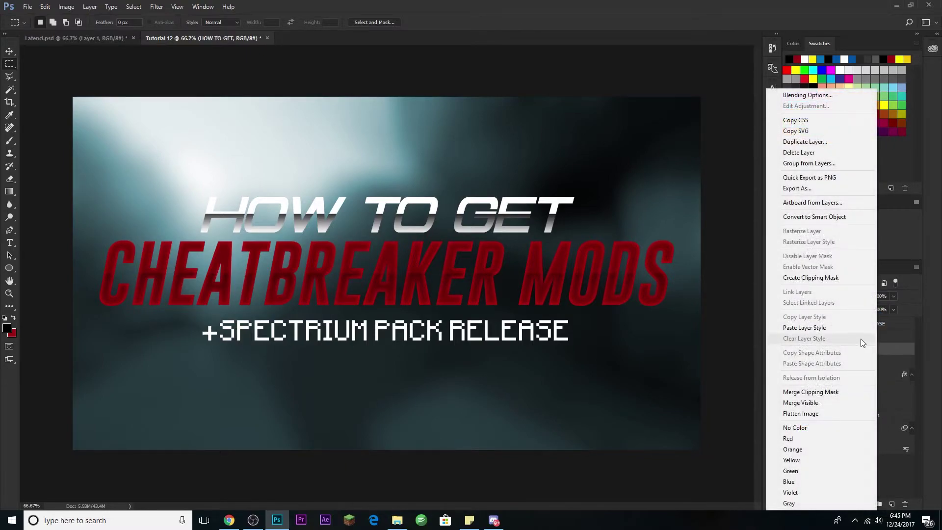
left_click(830, 328)
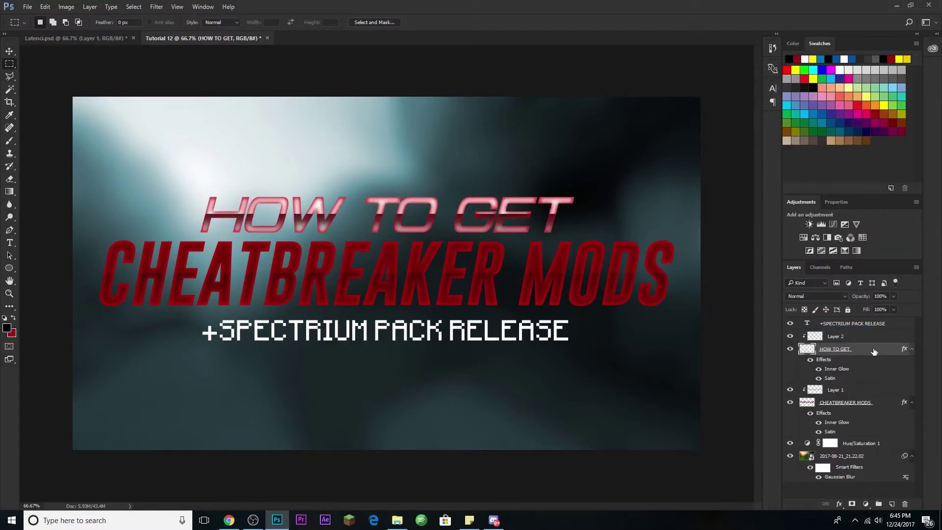
Change the Inner Glow of HOW TO GET to white (ffffff) with a size of 10 px
double_click(875, 351)
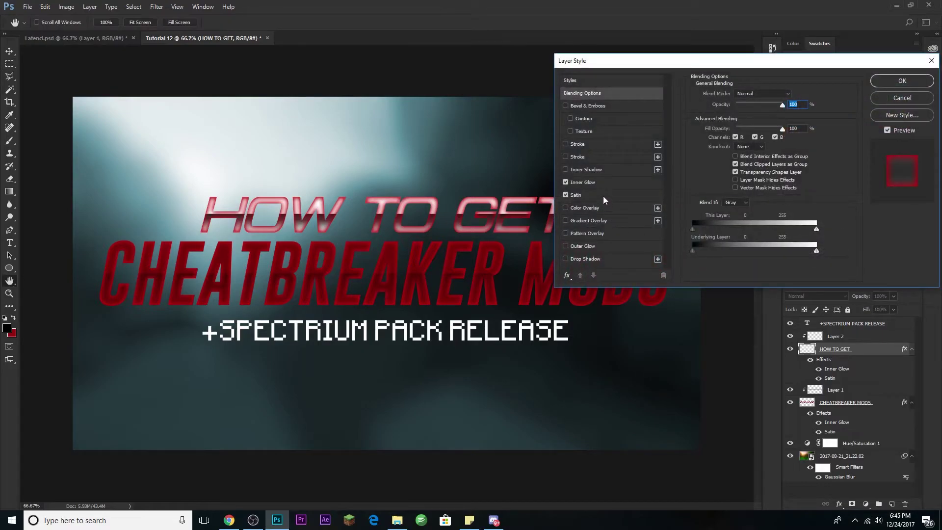
left_click(605, 184)
left_click(715, 132)
type("ffffff")
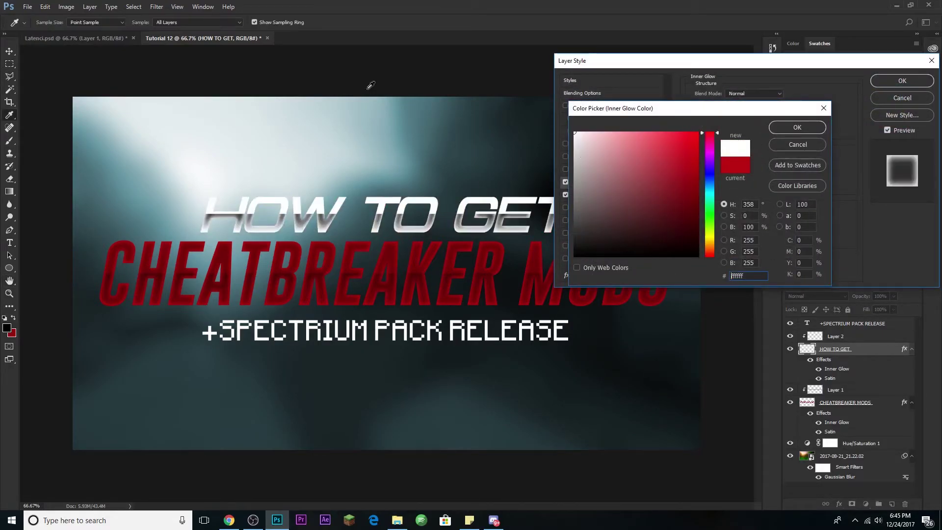
left_click(788, 129)
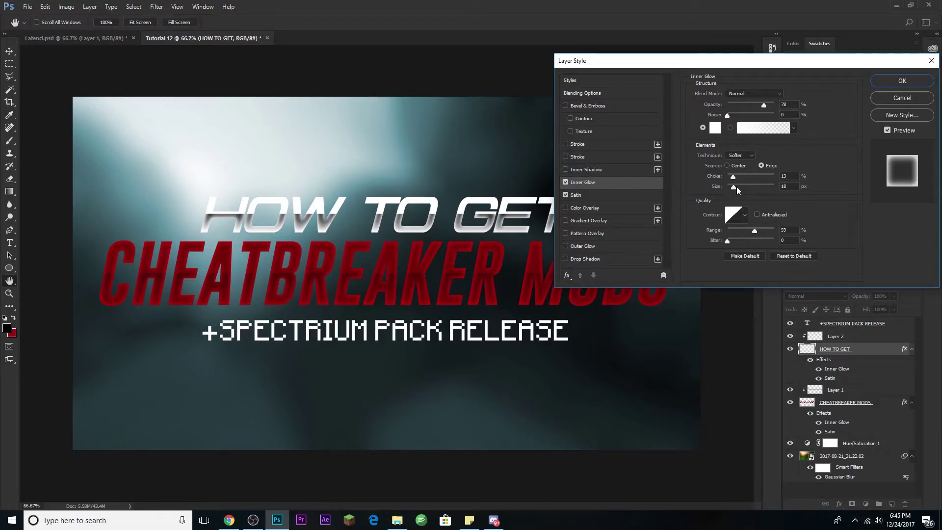
left_click_drag(737, 188, 732, 187)
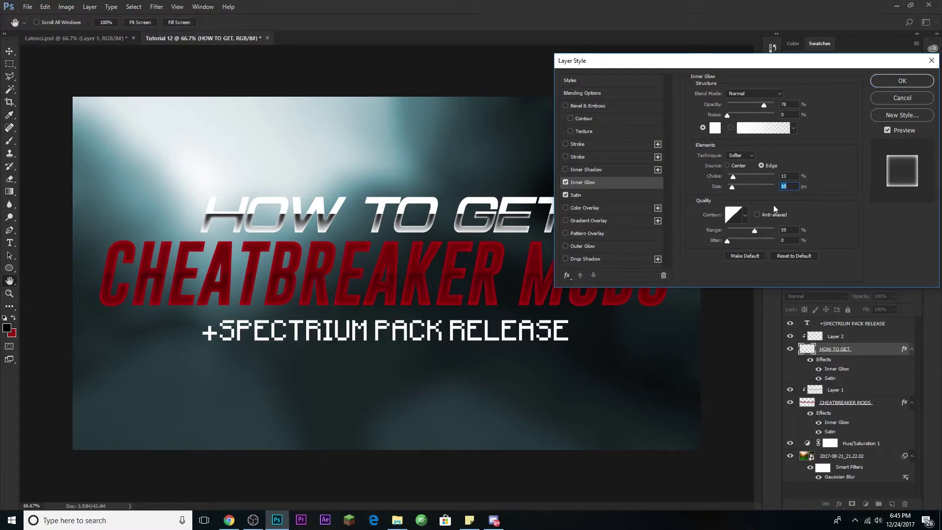
left_click(897, 82)
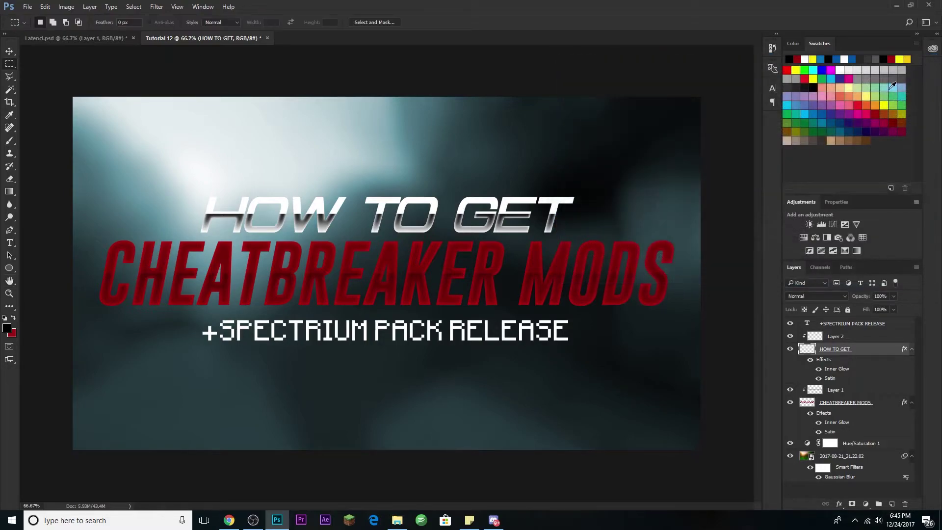
Lower the opacity of the gradient on Layer 2 to 51%
left_click(875, 339)
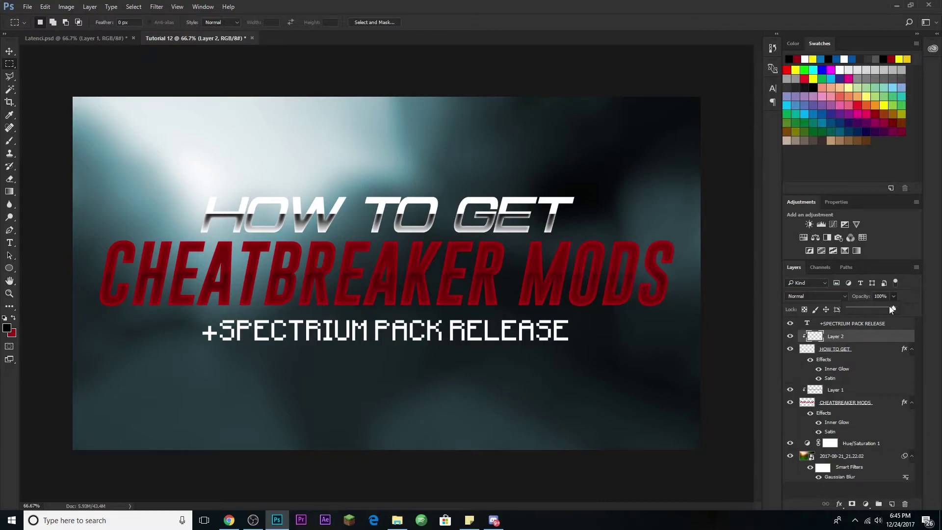
left_click_drag(888, 307, 871, 308)
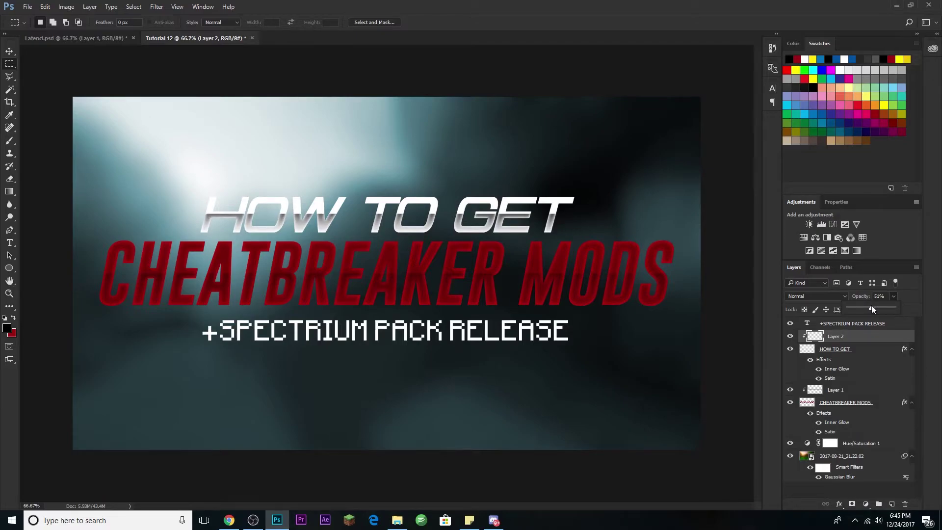
left_click(894, 297)
Add a Drop Shadow to CHEATBREAKER MODS with distance 61 px and size 103 px
double_click(887, 406)
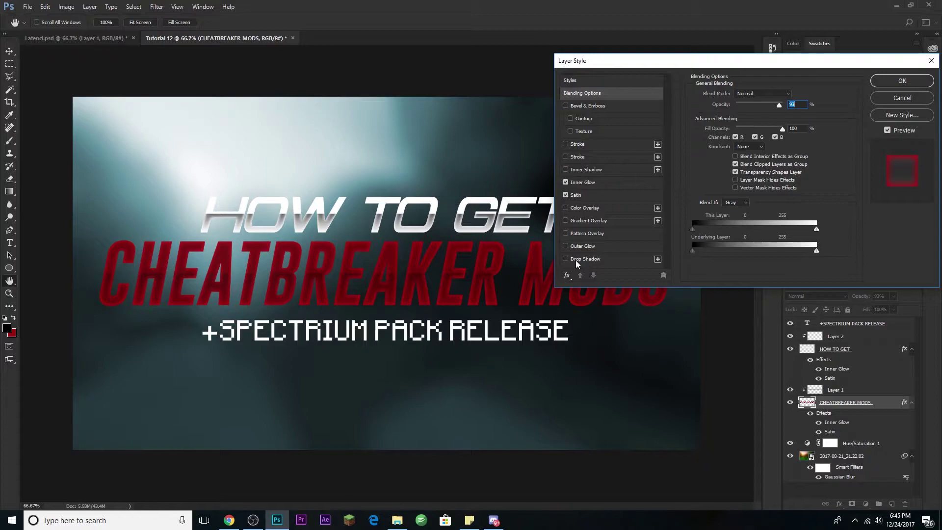
left_click(594, 261)
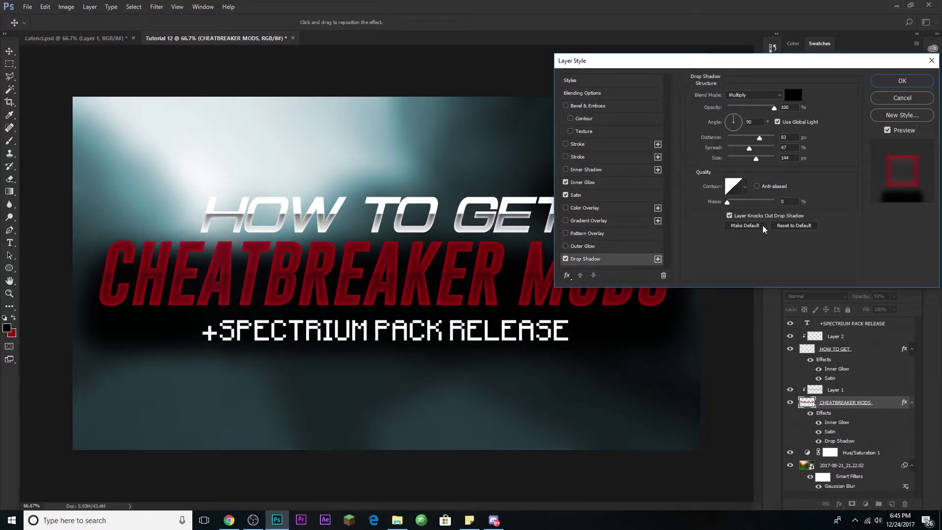
left_click_drag(761, 139, 750, 160)
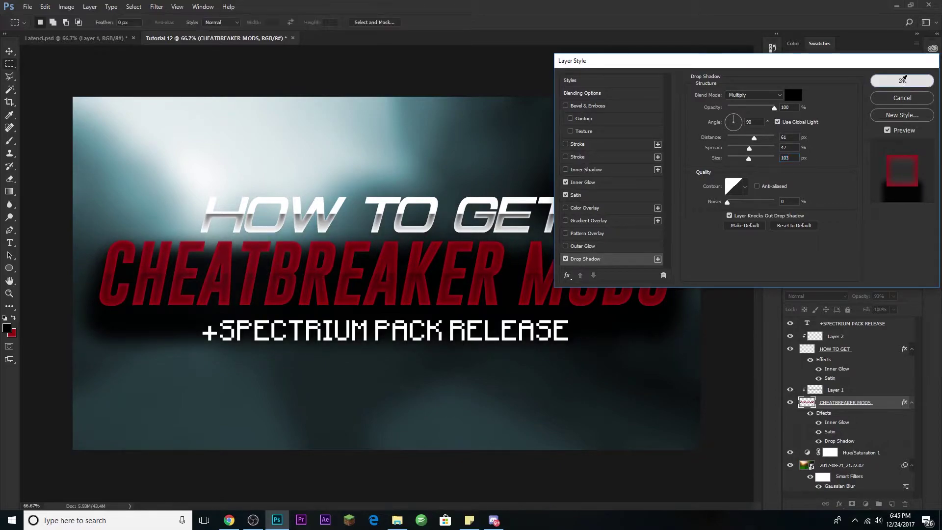
left_click(901, 83)
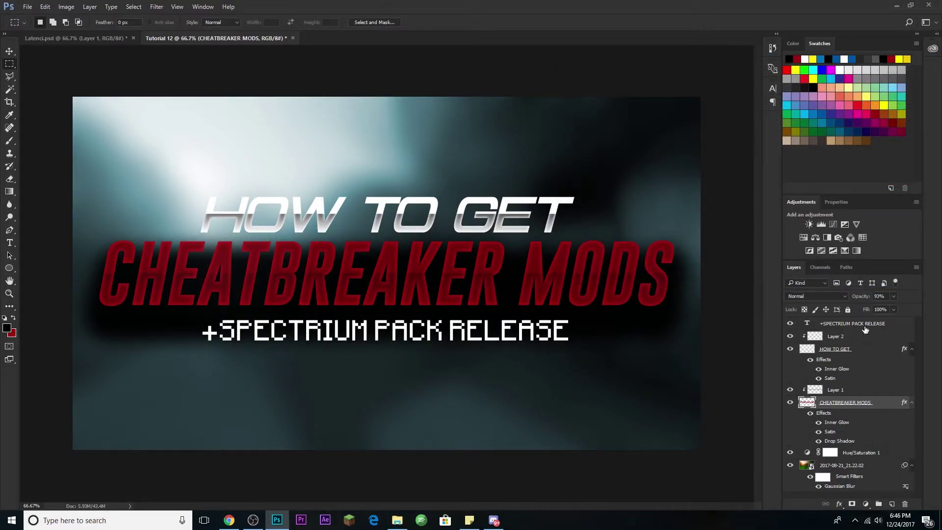
Add a Drop Shadow to HOW TO GET with distance 0 px, spread 38% and size 70 px
left_click(883, 349)
double_click(884, 349)
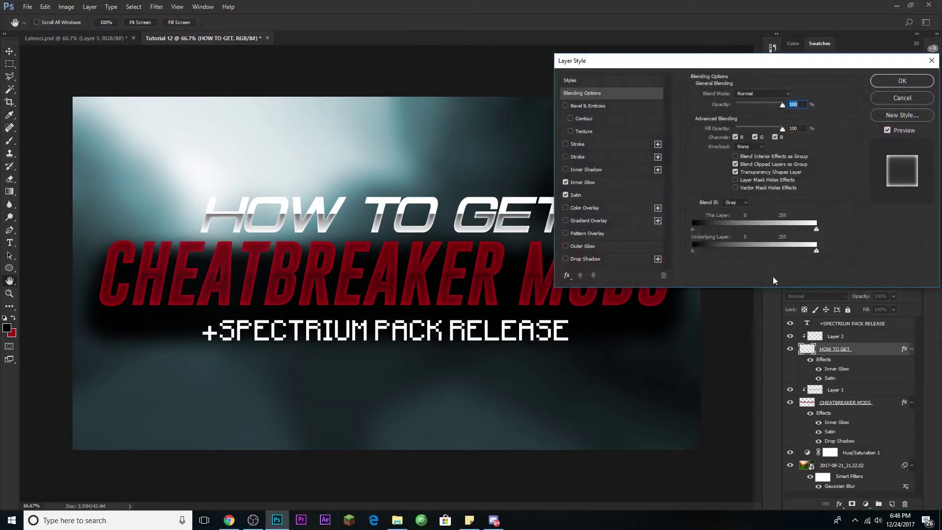
left_click(603, 259)
left_click_drag(760, 141, 744, 164)
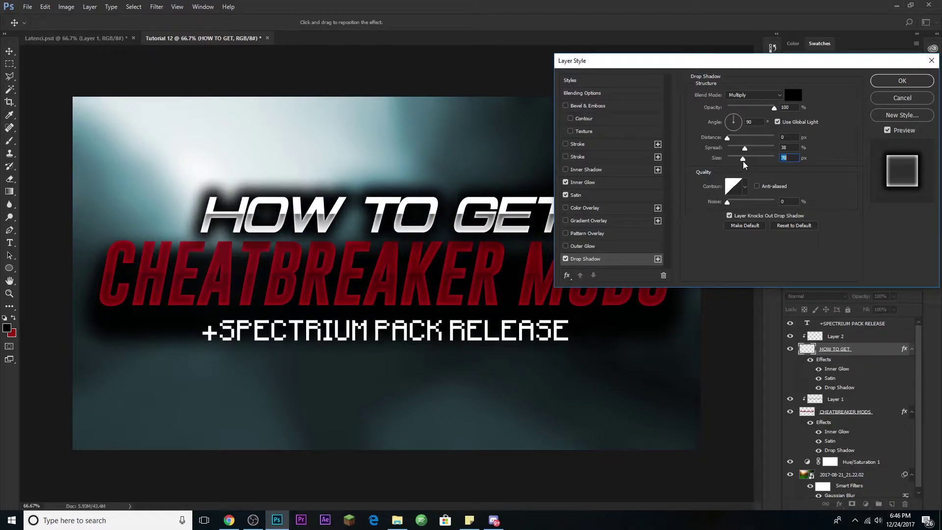
left_click(902, 81)
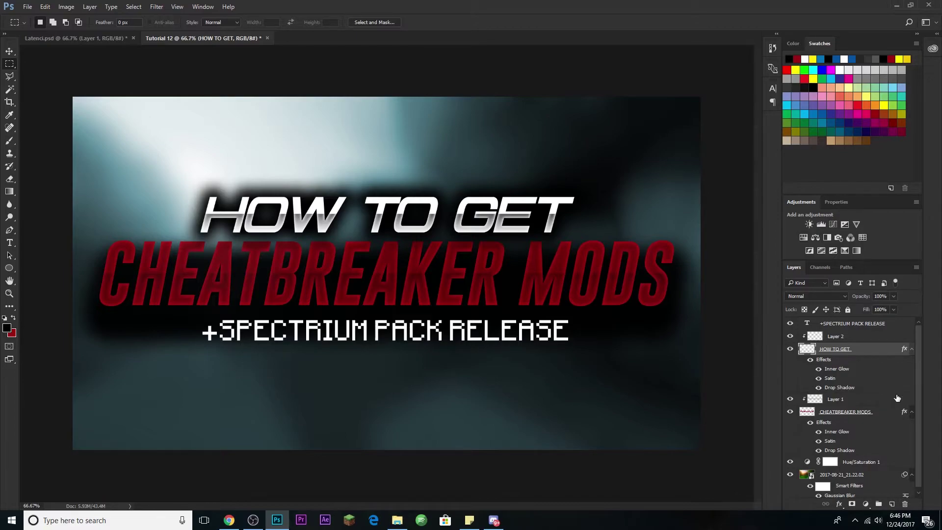
Add a Drop Shadow to +SPECTRIUM PACK RELEASE with spread about 14% and size 59 px
left_click(901, 327)
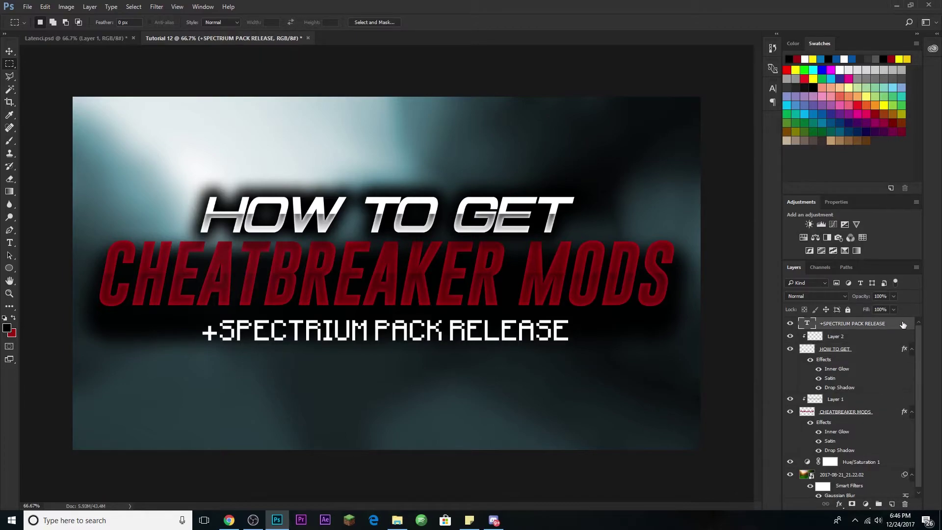
double_click(903, 324)
left_click(579, 259)
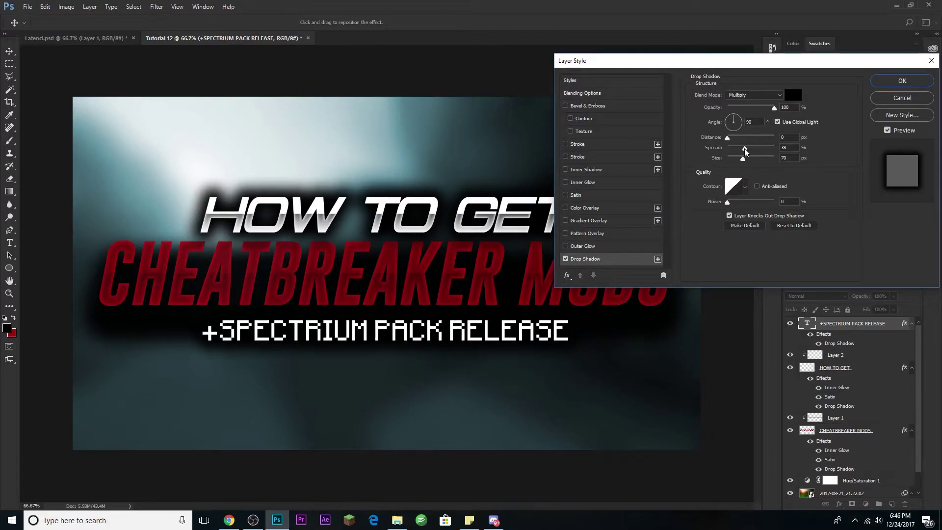
mouse_move(743, 159)
left_mouse_down()
mouse_move(742, 150)
mouse_move(734, 154)
left_mouse_up()
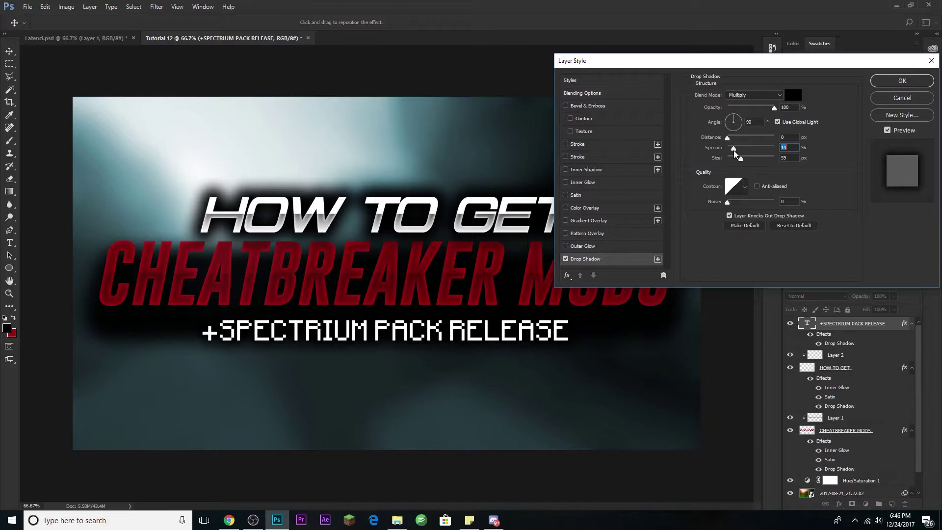
left_click(902, 81)
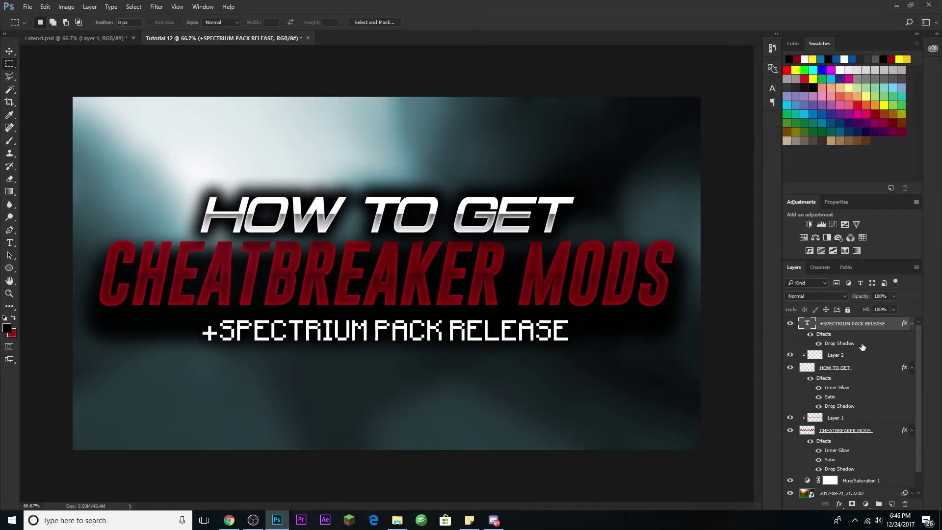
Nudge the +SPECTRIUM PACK RELEASE text slightly down, widening the gap below CHEATBREAKER MODS
left_click(9, 51)
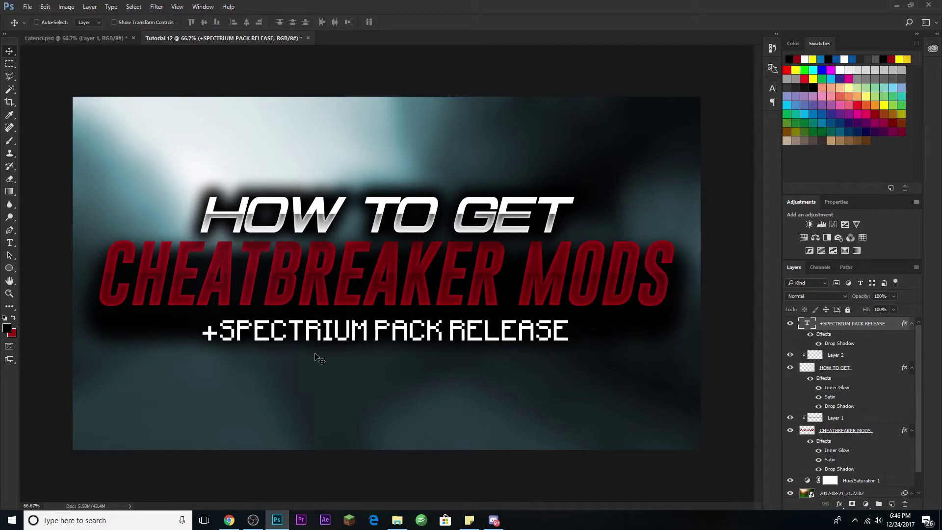
key("shift+Down")
key("shift+Down")
key("shift+Down")
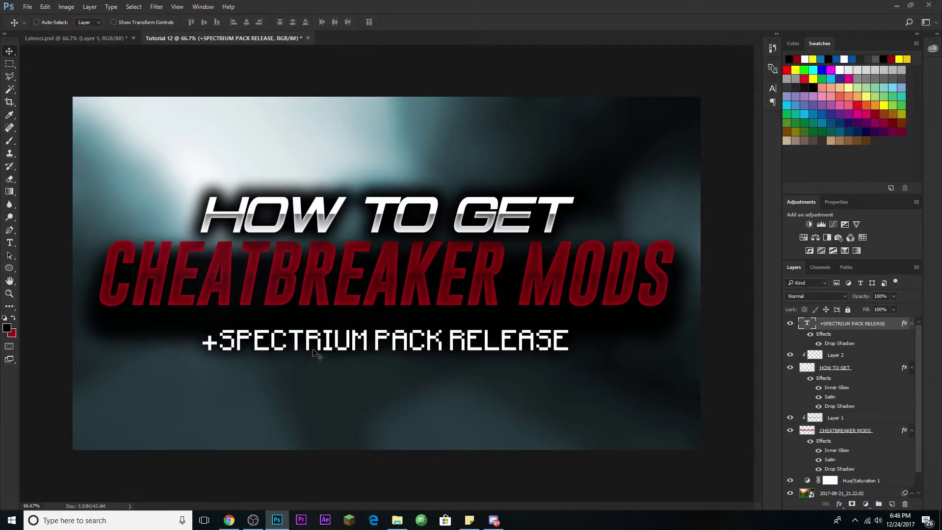
key("shift+Down")
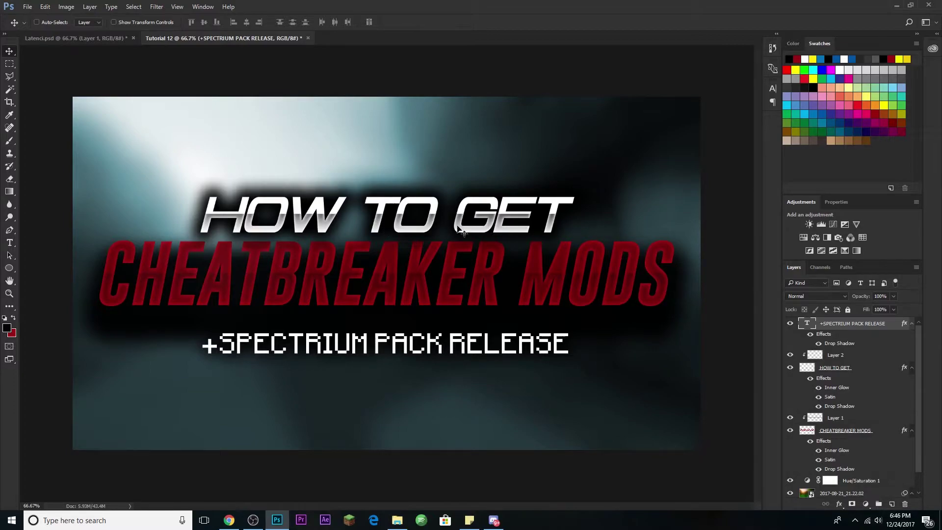
Warp the HOW TO GET layer into an Arc with a bend of 20%
left_click(874, 372)
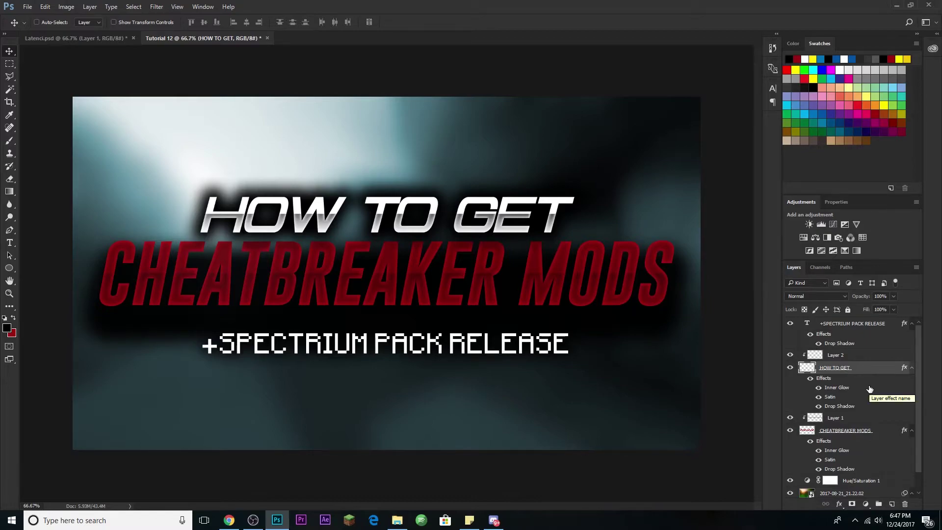
left_click(912, 368)
key("ctrl+t")
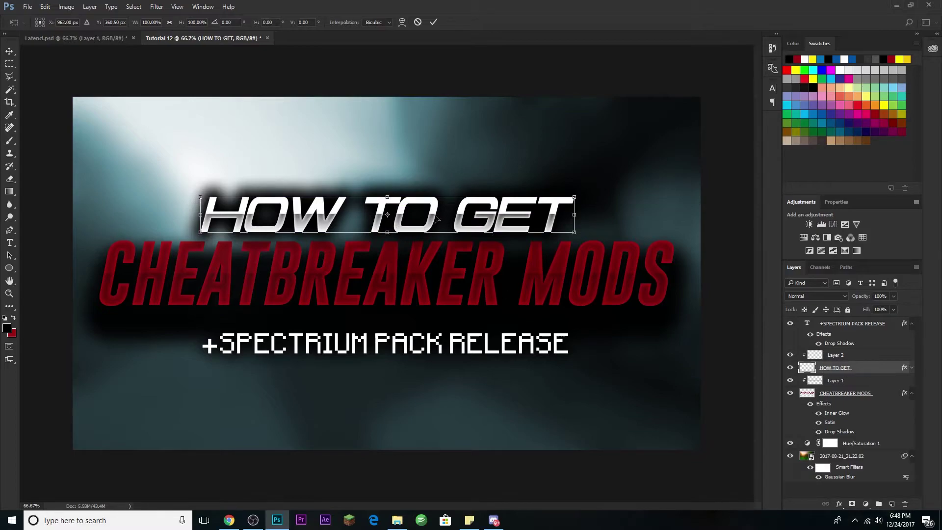
right_click(435, 217)
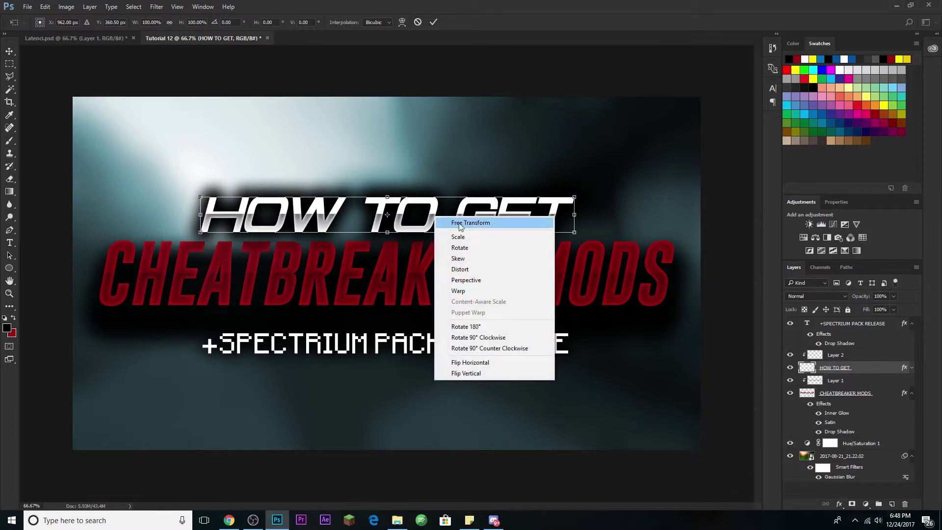
left_click(485, 297)
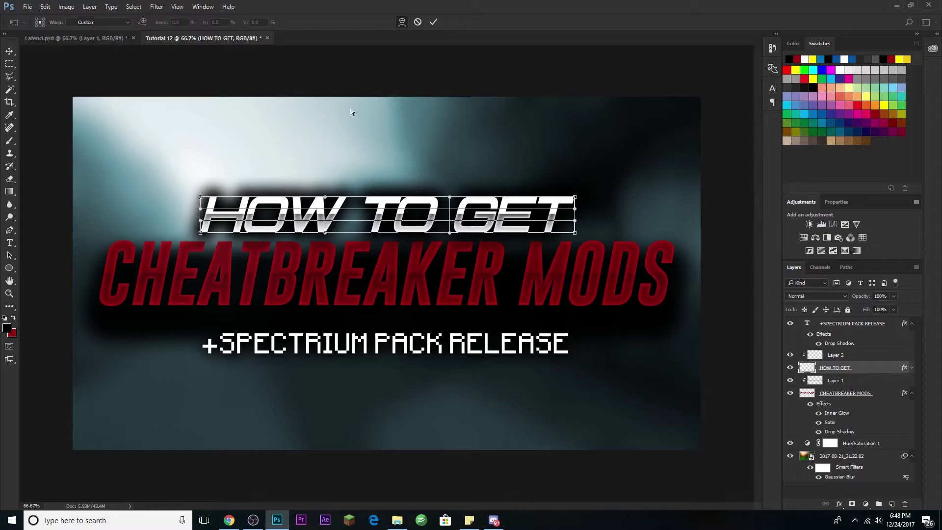
left_click(128, 23)
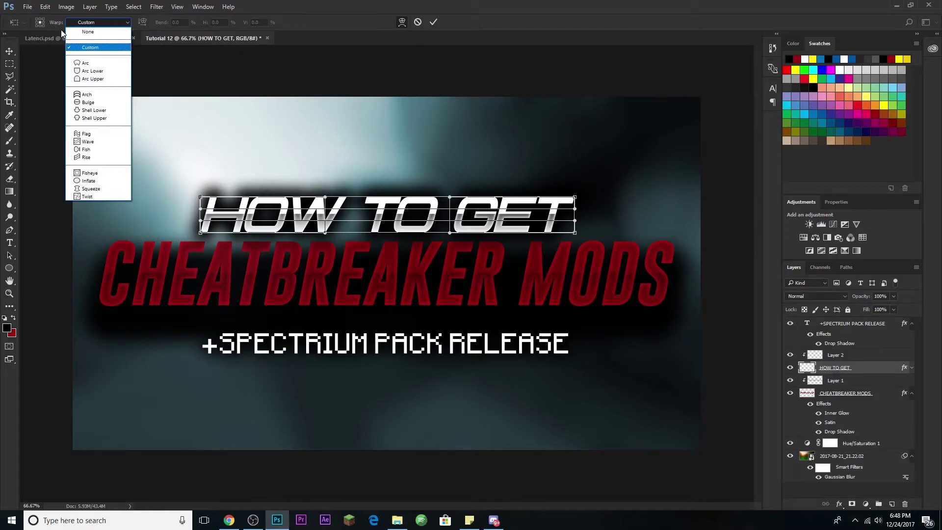
left_click(103, 64)
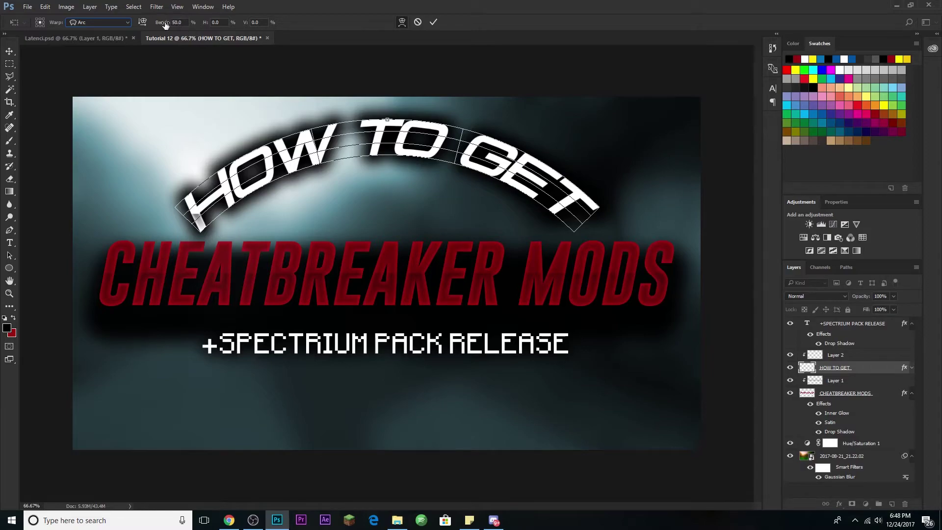
left_click_drag(167, 27, 19, 47)
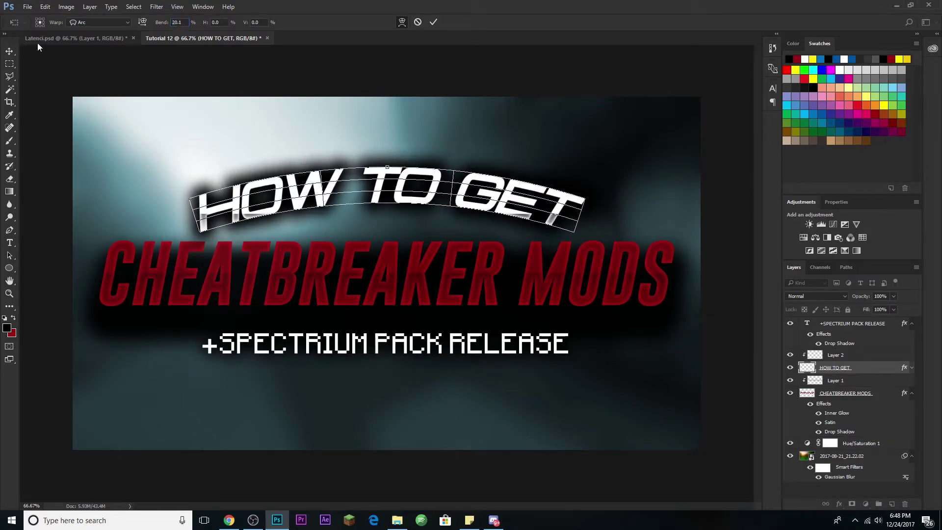
left_click_drag(164, 26, 162, 27)
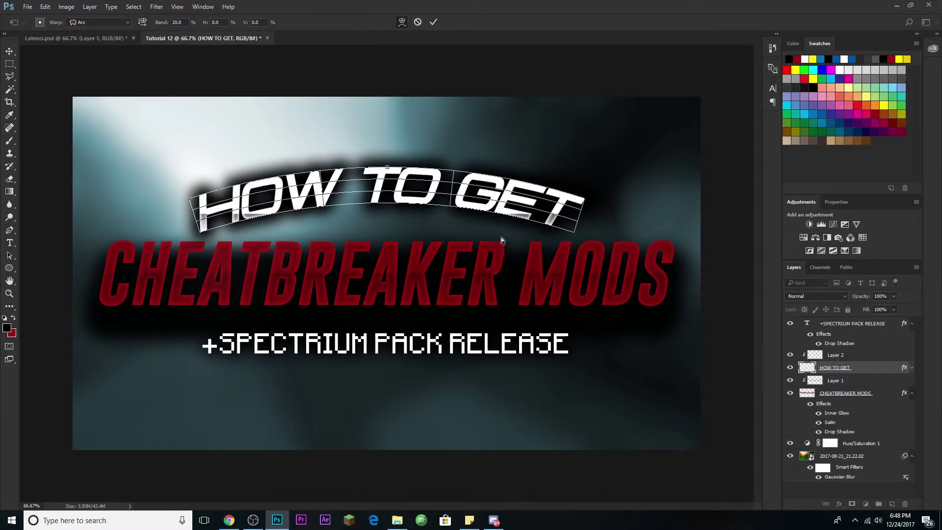
left_click(433, 23)
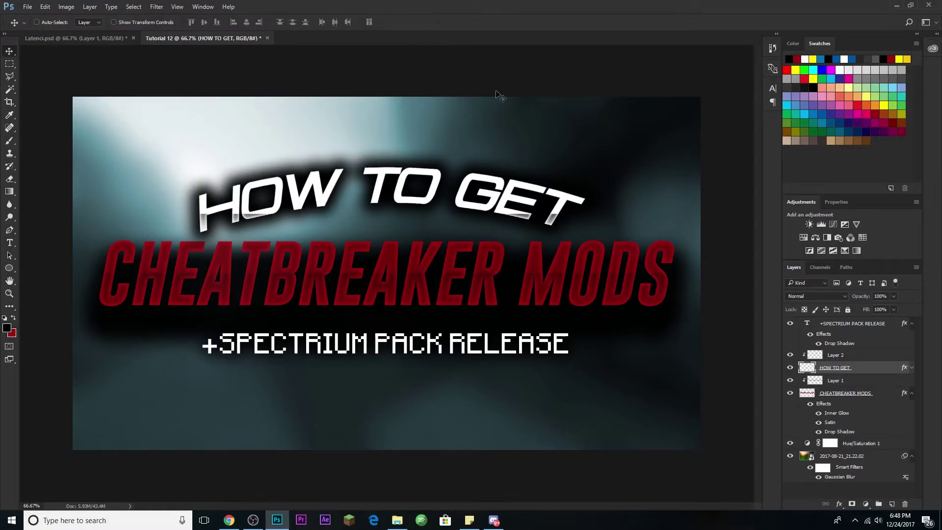
Warp the Layer 2 shading above HOW TO GET into an Arc with a bend of 20.7%
left_click(873, 358)
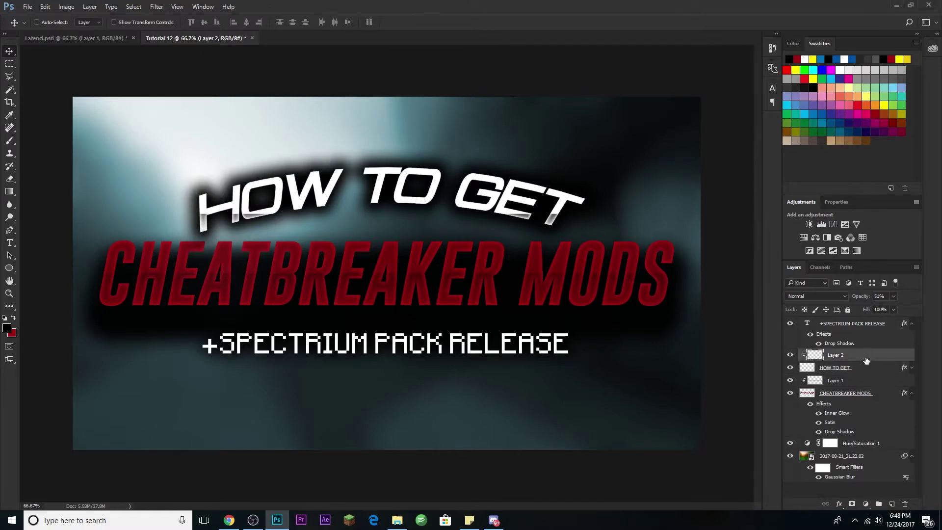
key("ctrl")
key("ctrl+t")
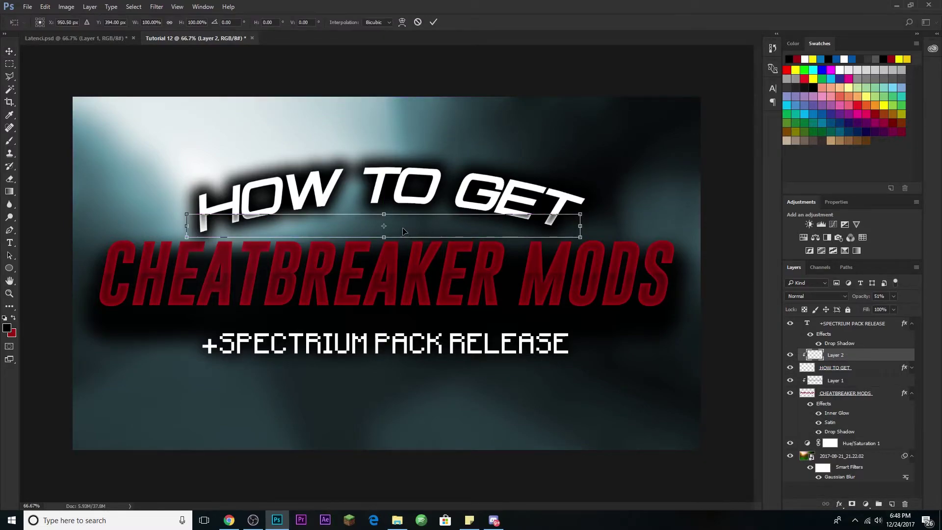
left_click(402, 22)
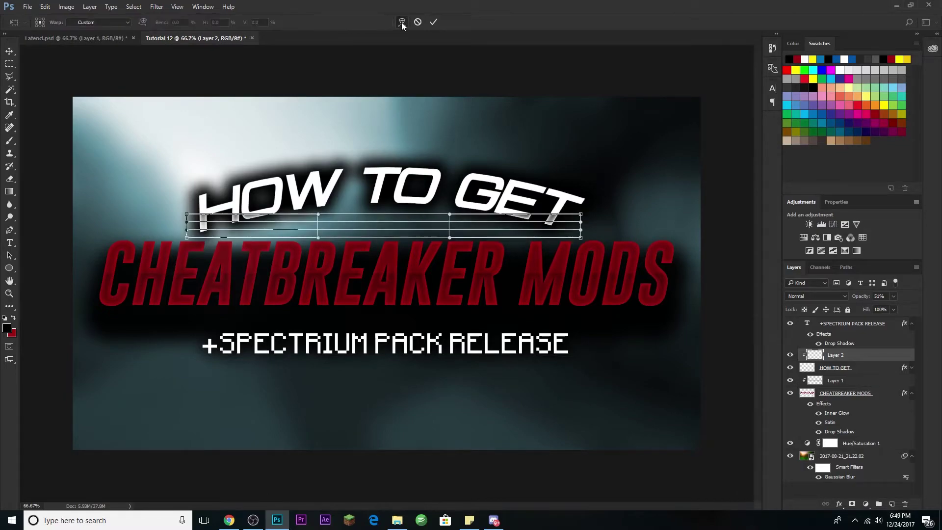
left_click(122, 25)
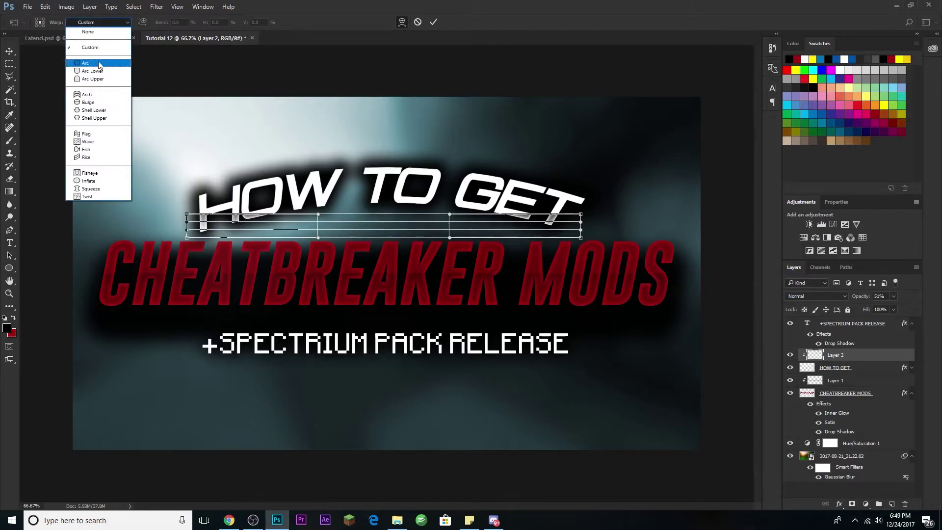
left_click(104, 64)
left_click_drag(162, 25, 19, 53)
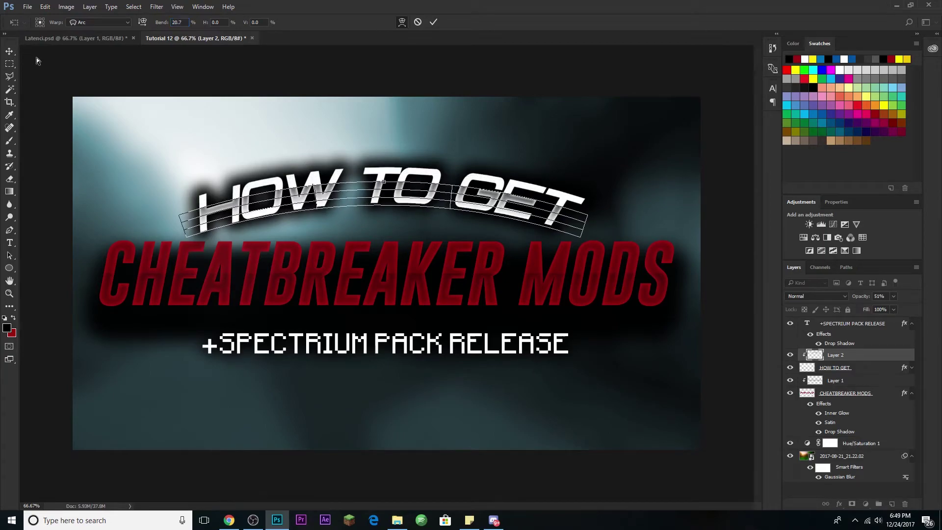
left_click(435, 22)
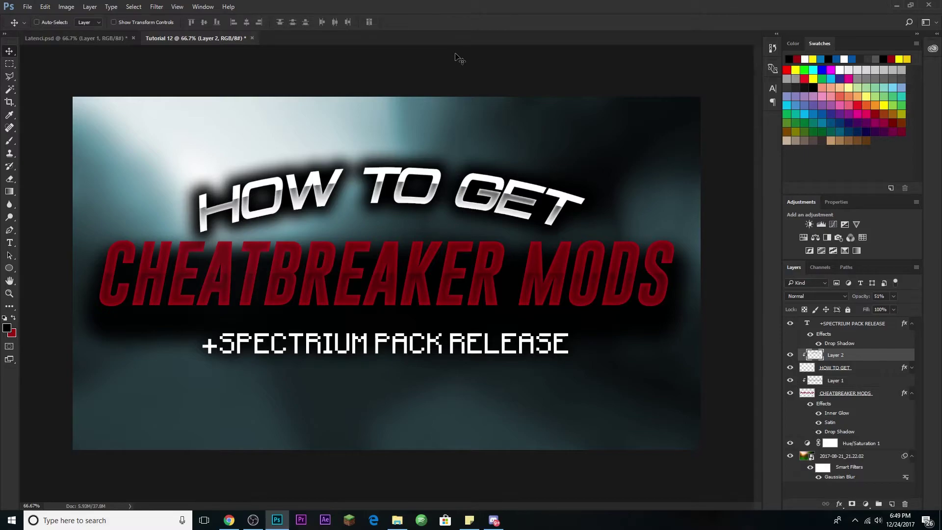
Move HOW TO GET together with its Layer 2 shading down so it overlaps the upper edge of CHEATBREAKER MODS
left_click(867, 369, "shift")
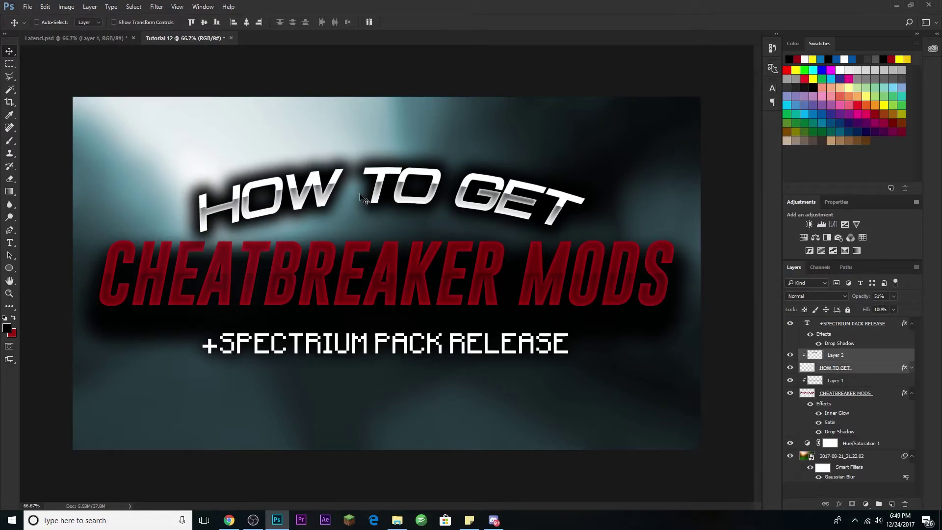
key("shift+Down")
key("shift+Down")
key("shift+Down")
key("shift+Down")
key("shift+Down")
key("shift+Down")
key("shift+Down")
key("shift+Down")
key("shift+Down")
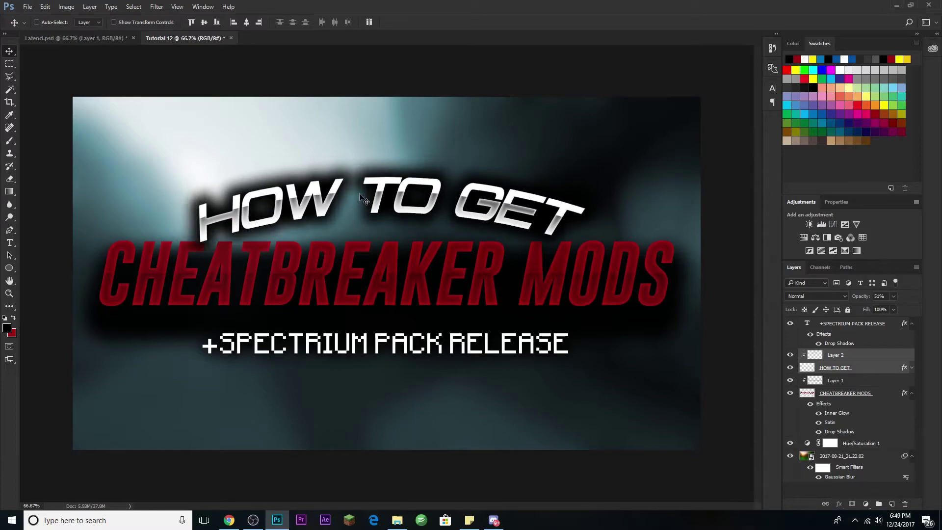
key("shift+Down")
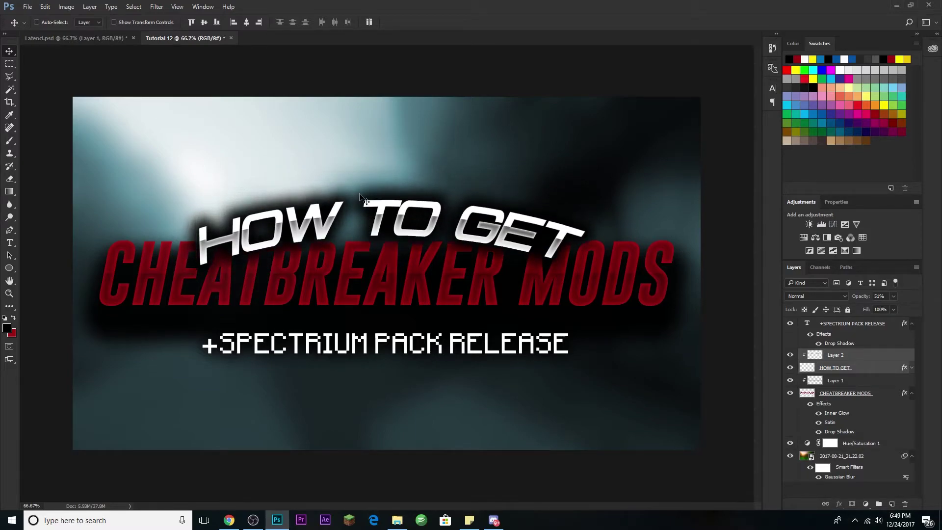
key("shift+Down")
key("shift+Up")
key("shift+Up")
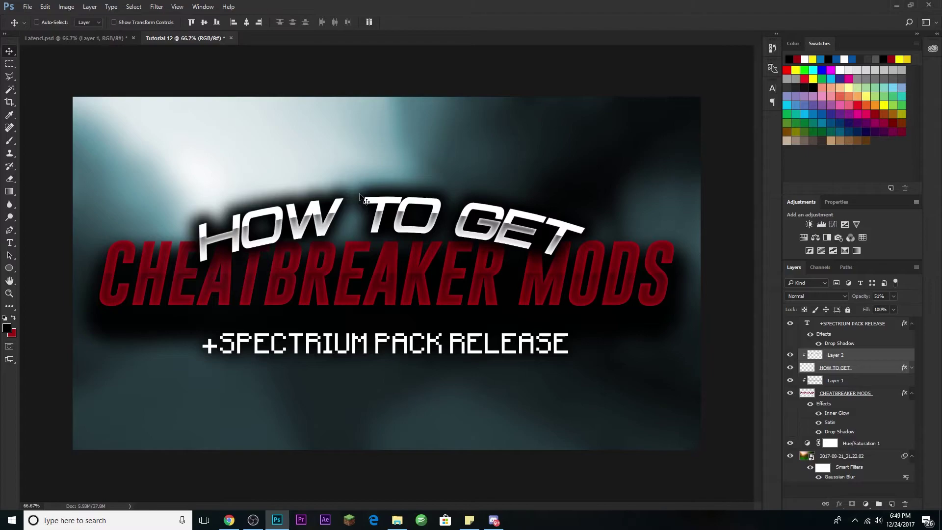
Move the Core Features screenshot (Screenshot_34) to the canvas's upper middle, partly behind the HOW TO GET title
left_click(887, 458)
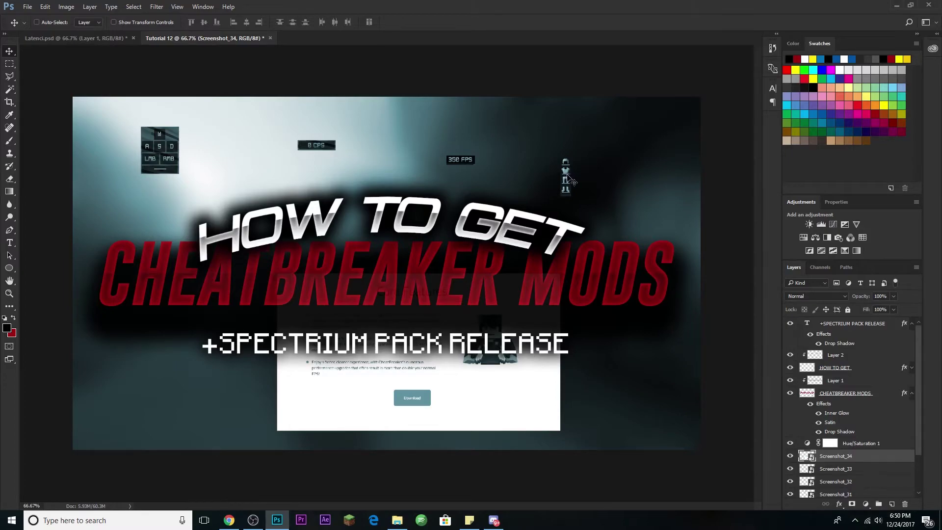
left_click_drag(508, 378, 484, 376)
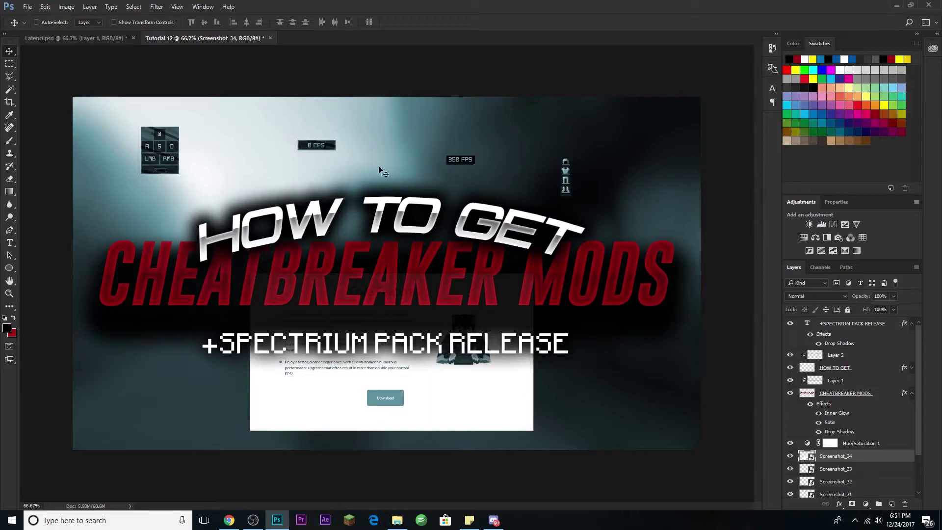
mouse_move(159, 138)
left_mouse_down()
mouse_move(158, 160)
mouse_move(153, 143)
left_mouse_up()
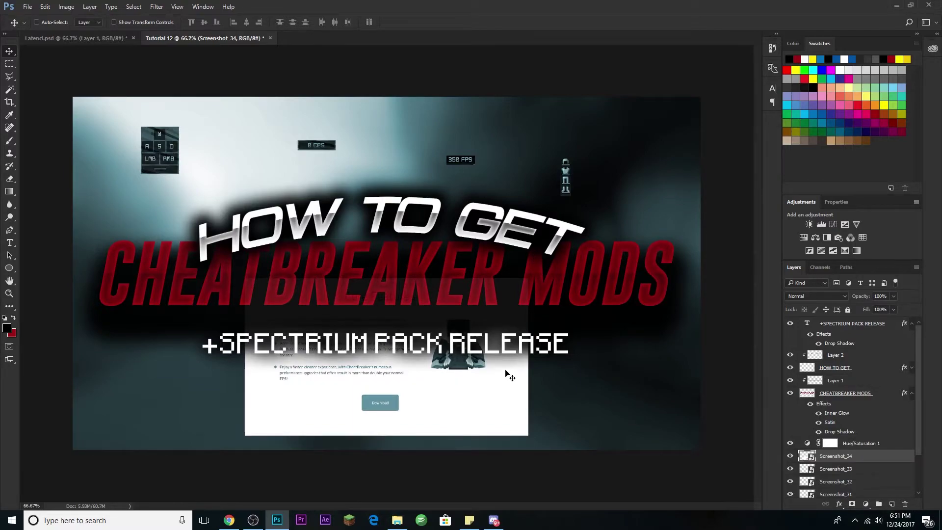
left_click_drag(488, 412, 495, 240)
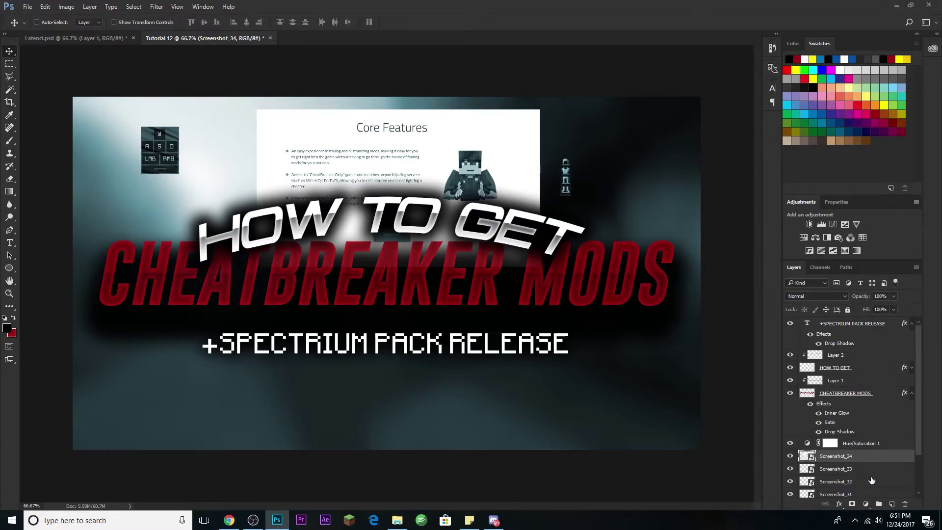
Move the layers Screenshot_30 through Screenshot_34 above the Hue/Saturation 1 adjustment layer
scroll(871, 484, "down", 2)
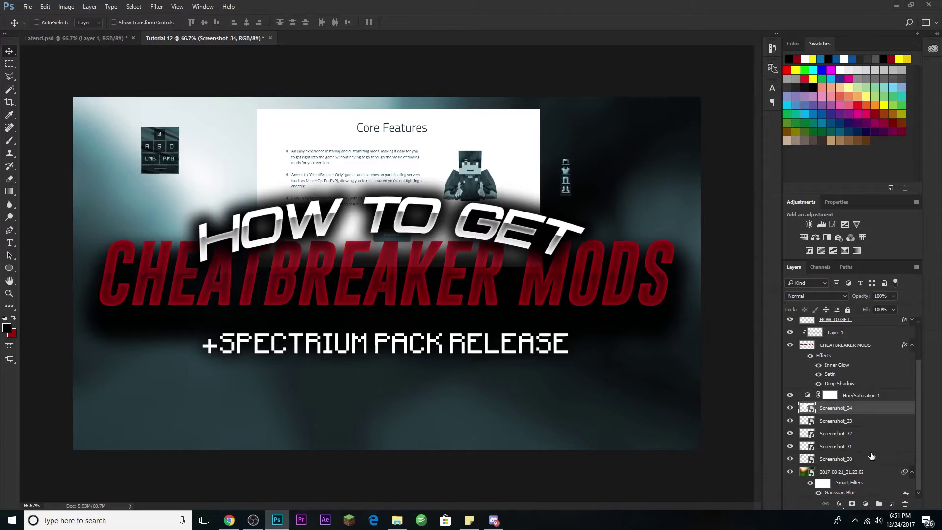
left_click(872, 460, "shift")
left_click_drag(854, 414, 856, 392)
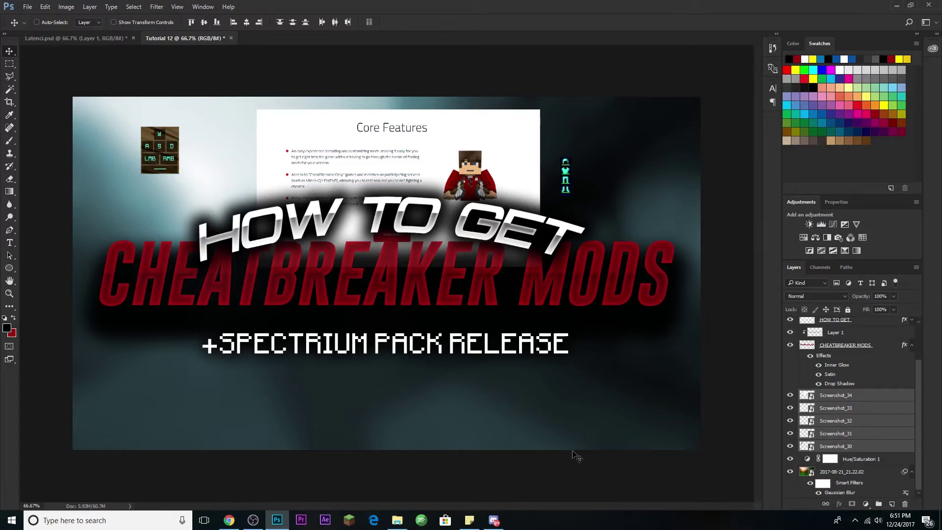
Collapse the effects lists of the CHEATBREAKER MODS and +SPECTRIUM PACK RELEASE layers
left_click(836, 408)
scroll(881, 376, "up", 2)
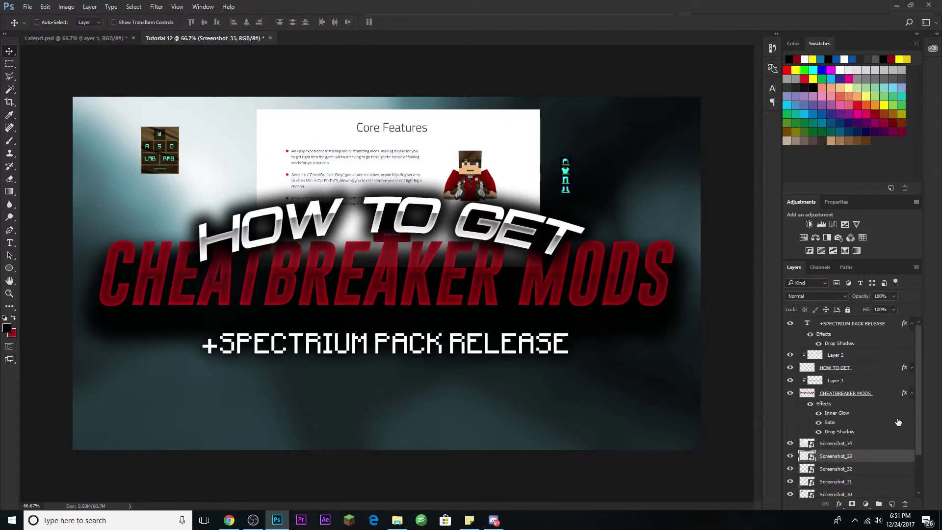
left_click(912, 393)
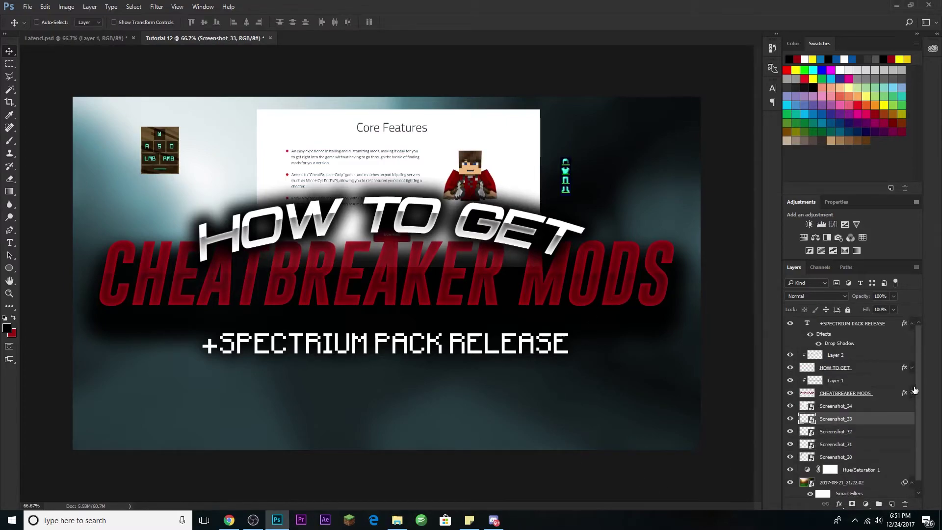
left_click(912, 324)
Nudge all three titles with their shading layers down together, exposing more of the Core Features screenshot
left_click(862, 326)
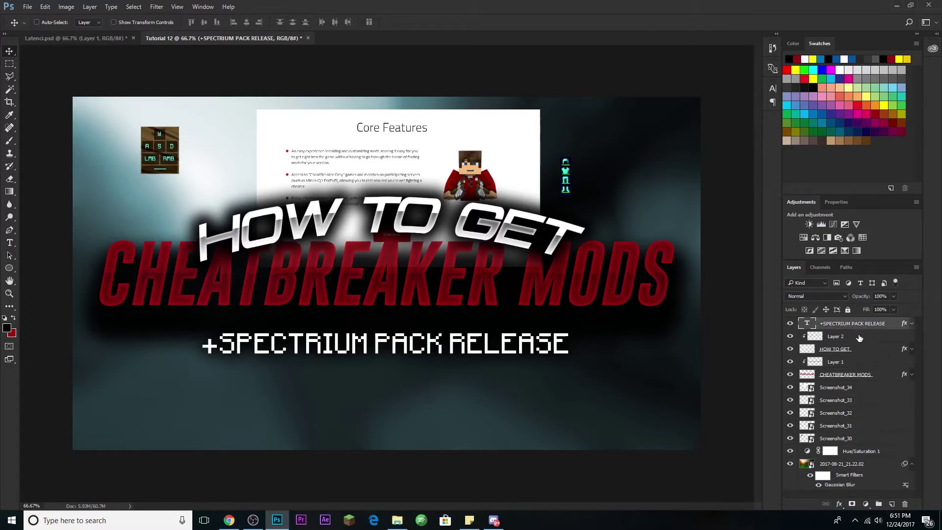
left_click(883, 376, "shift")
key("shift+Down")
key("shift+Down")
key("shift+Down")
key("shift+Down")
key("shift+Down")
key("shift+Down")
key("shift+Up")
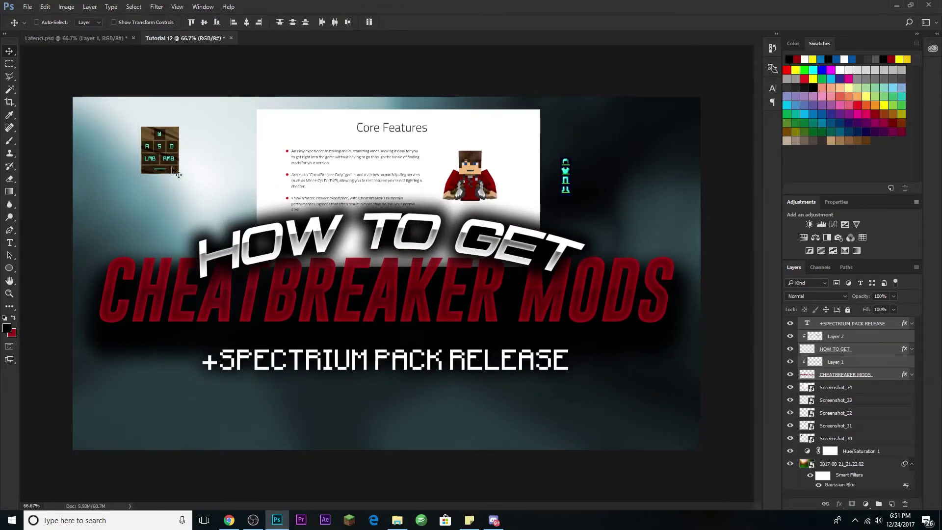
Scale the WASD keystrokes image (Screenshot_30) to about 337%, rotate it about 14°, and place it in the canvas's lower-left corner
left_click(898, 401)
left_click(835, 389)
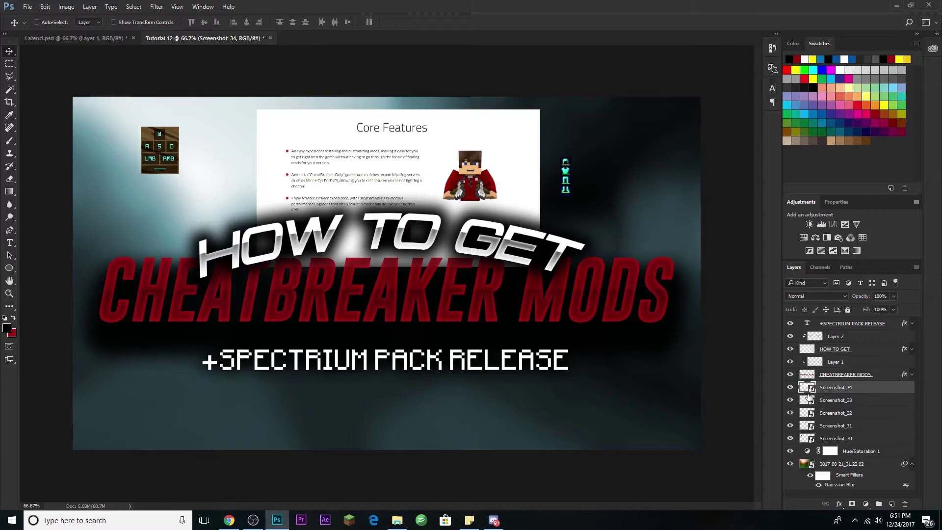
left_click(790, 387)
left_click(790, 387)
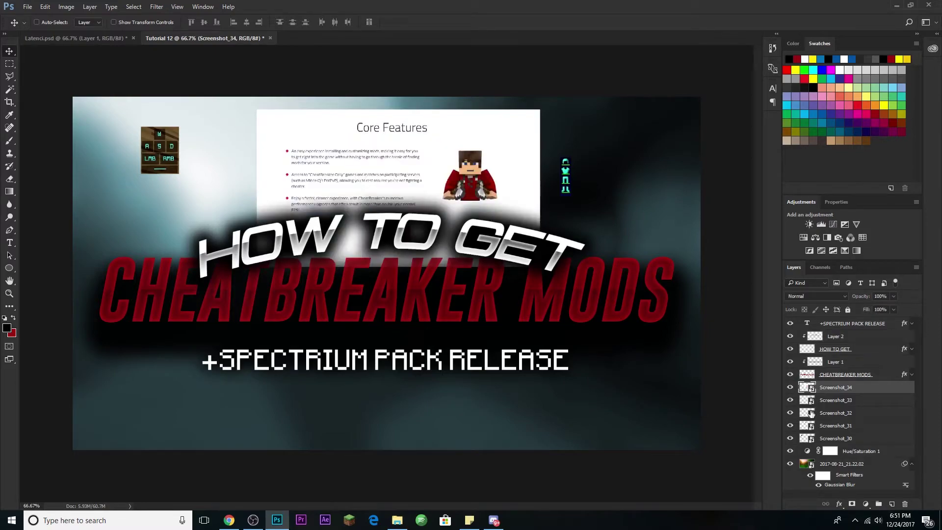
left_click(791, 439)
left_click(790, 439)
left_click(872, 441)
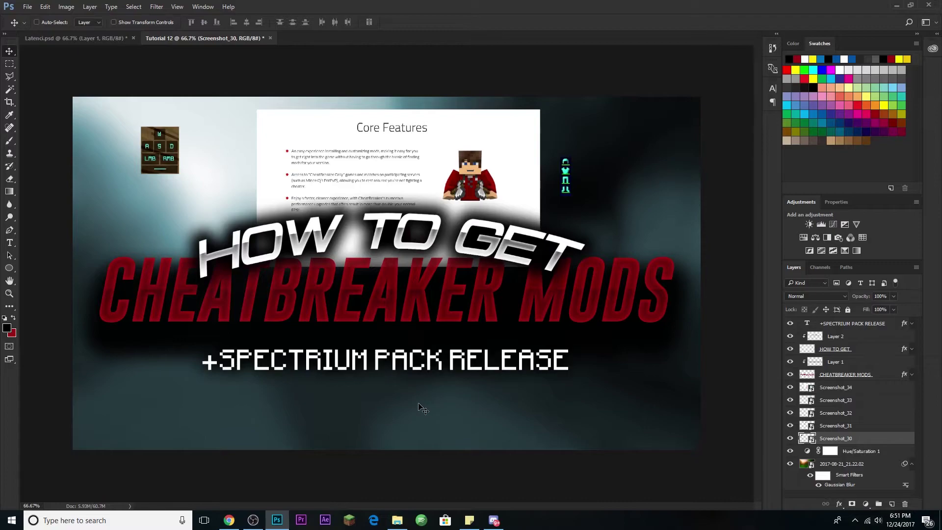
key("ctrl+t")
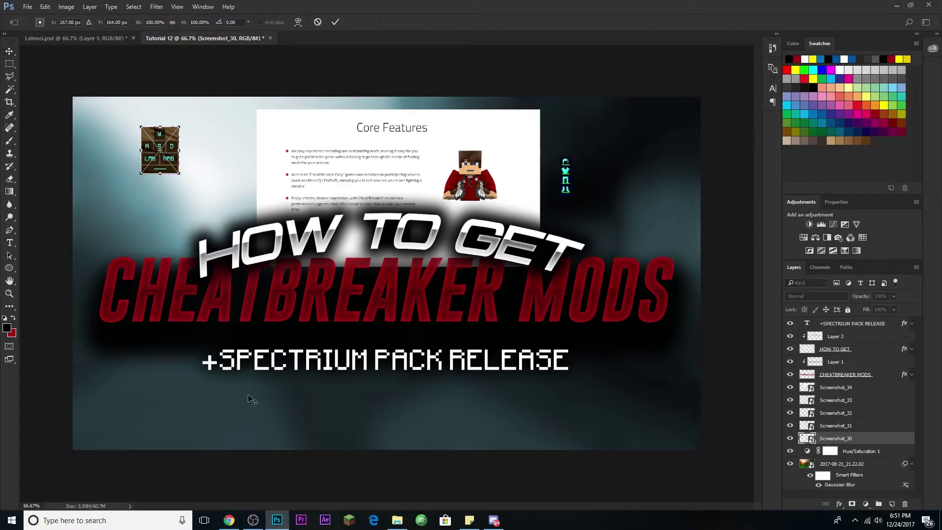
left_click_drag(176, 155, 235, 277)
left_click_drag(226, 330, 209, 362)
left_click_drag(222, 305, 231, 328)
left_click_drag(190, 452, 211, 498)
left_click_drag(220, 420, 216, 419)
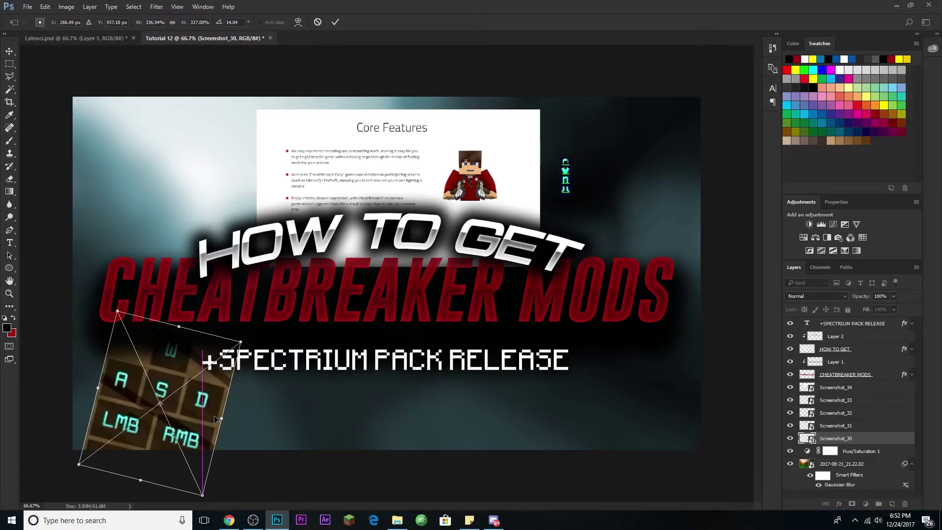
key("Return")
Scale the 0 CPS image (Screenshot_31) to about 384%, rotate it about -6°, and place it below the word RELEASE
left_click(870, 428)
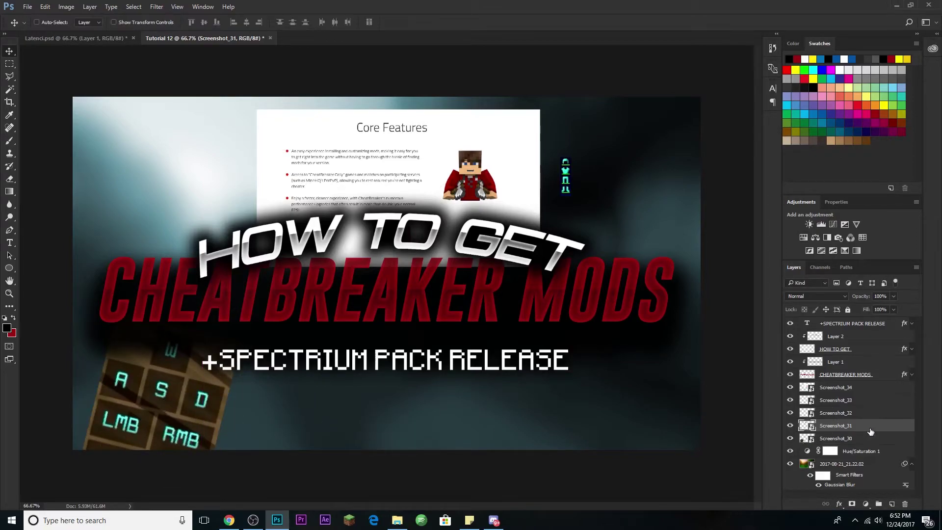
left_click_drag(434, 181, 274, 226)
key("ctrl+t")
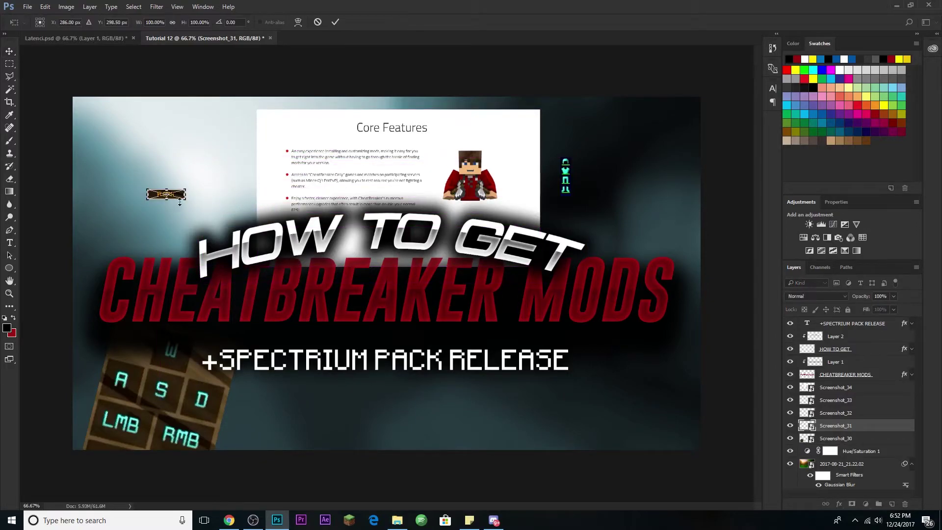
left_click_drag(187, 203, 304, 260)
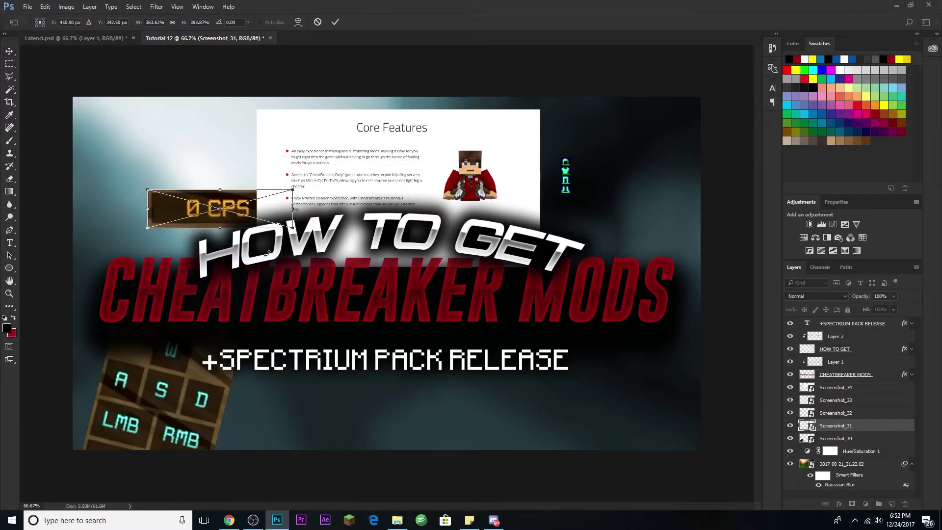
left_click_drag(258, 215, 586, 415)
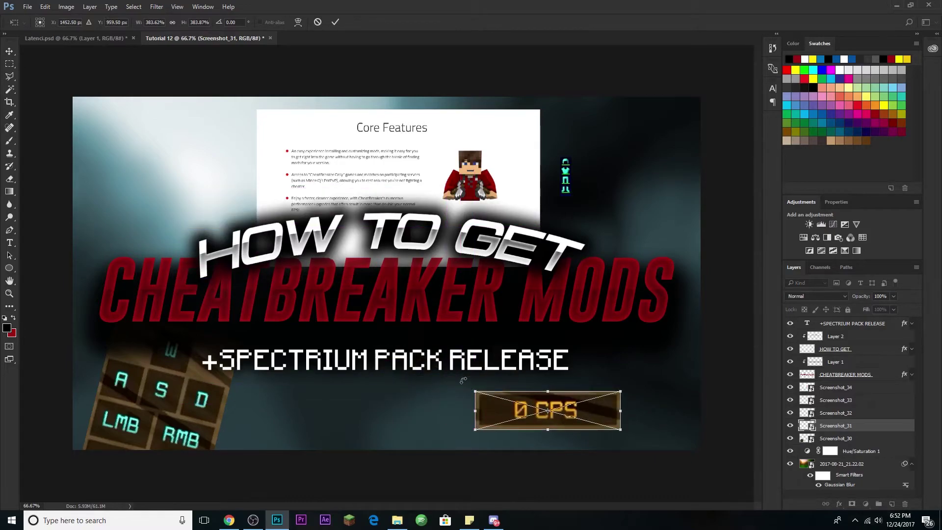
left_click_drag(466, 380, 464, 391)
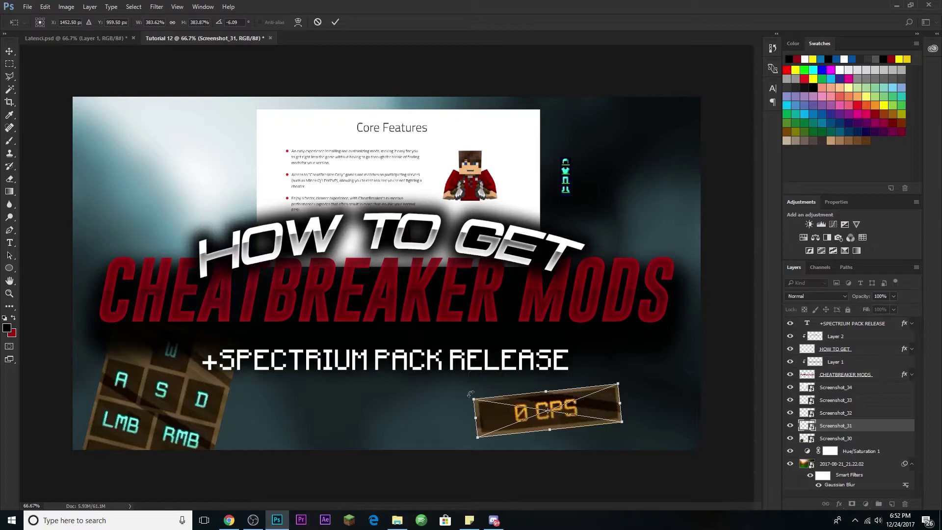
left_click_drag(580, 411, 512, 418)
key("Return")
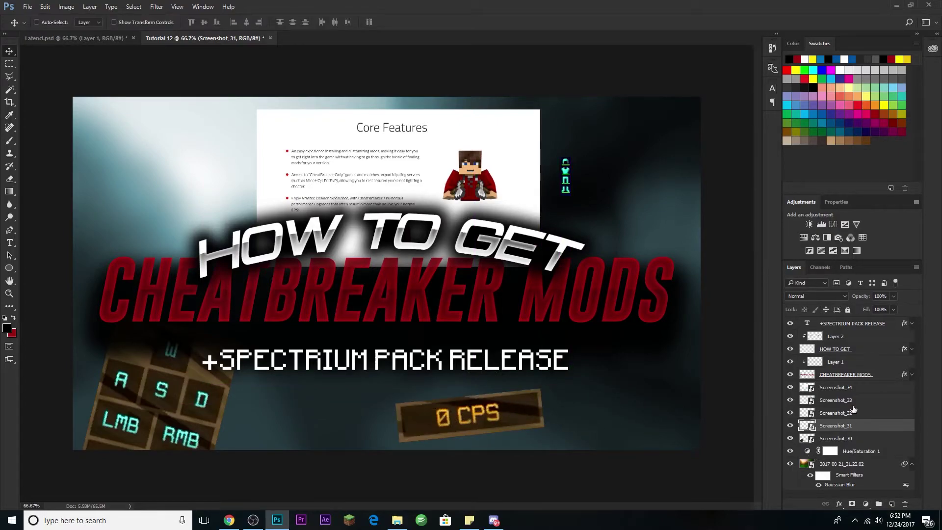
Scale the 350 FPS image (Screenshot_32) to about 436%, rotate it about 11°, and place it in the canvas's upper-left corner
left_click(854, 412)
left_click_drag(377, 194, 115, 219)
key("ctrl+t")
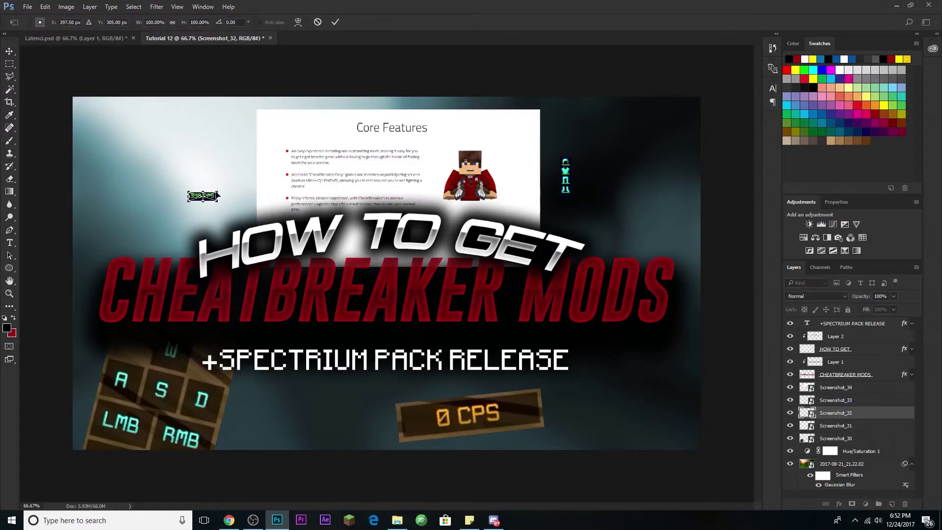
left_click_drag(219, 190, 227, 146)
left_click_drag(123, 134, 131, 121)
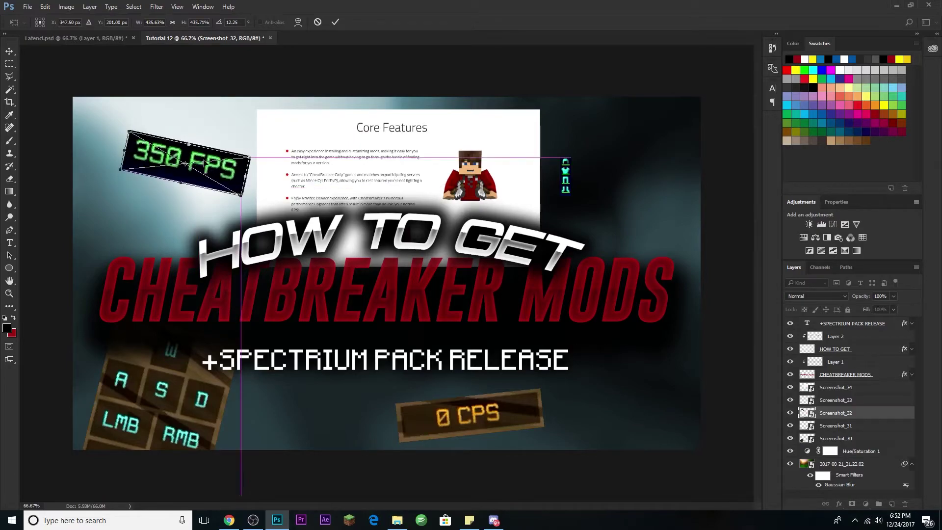
left_click_drag(225, 175, 208, 163)
left_click_drag(106, 107, 105, 109)
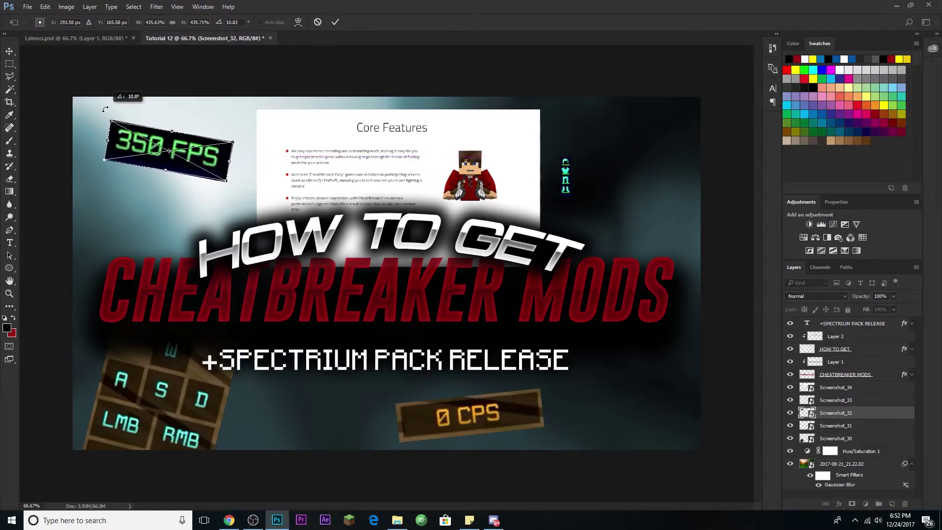
key("Return")
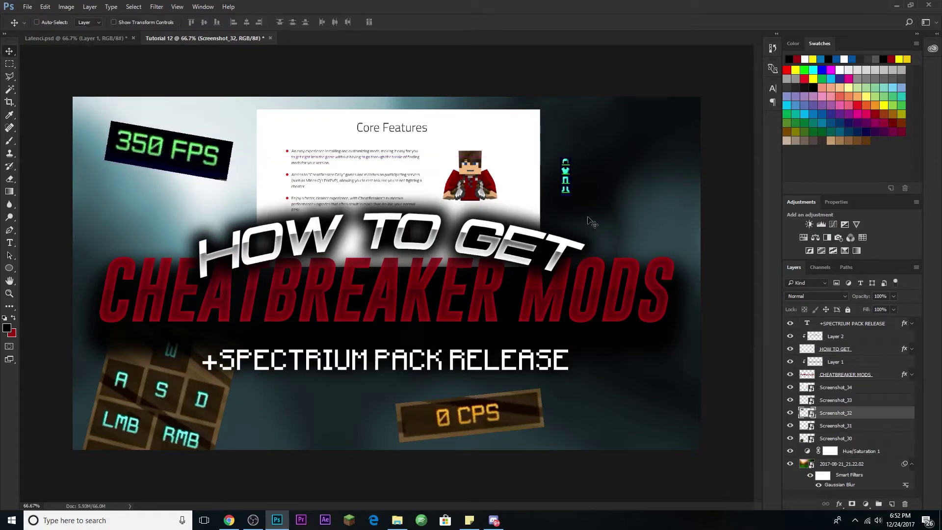
Scale the armor status image (Screenshot_33) to about 297%, rotate it about 9°, and place it in the canvas's upper-right corner
left_click(865, 407)
left_click_drag(460, 219, 523, 235)
key("ctrl+t")
left_click_drag(634, 214, 655, 290)
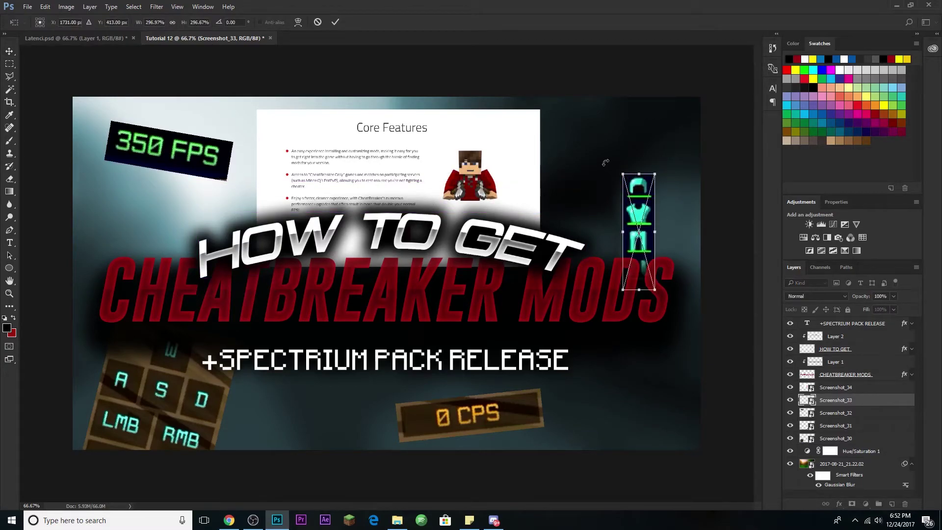
left_click_drag(605, 163, 622, 157)
left_click_drag(650, 193, 655, 135)
left_click_drag(609, 225, 643, 214)
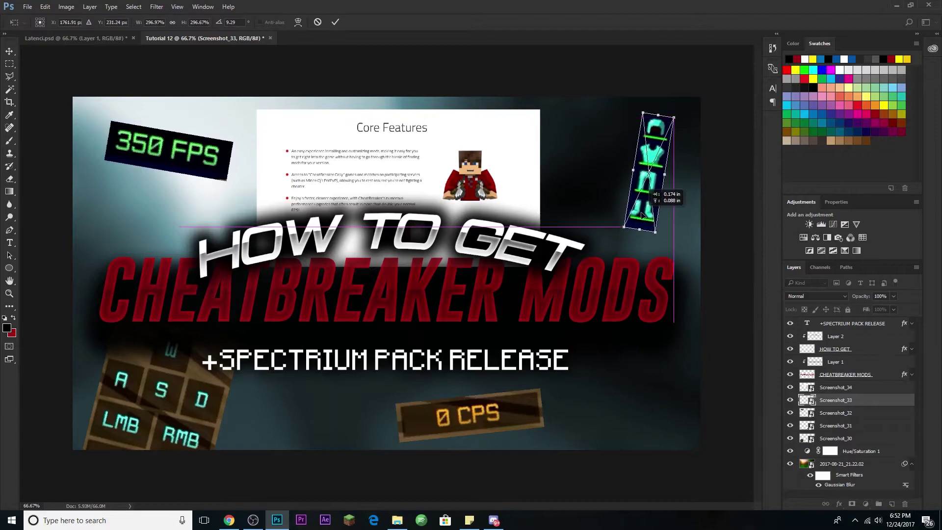
key("Return")
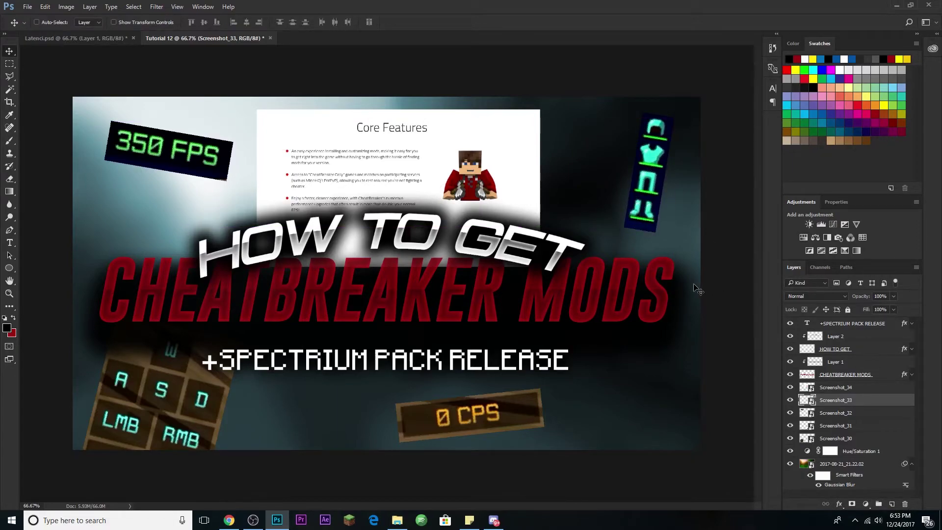
Enlarge the Core Features screenshot (Screenshot_34), tilt it slightly counterclockwise, and position it behind HOW TO GET at the canvas's upper edge
left_click(868, 390)
key("ctrl+t")
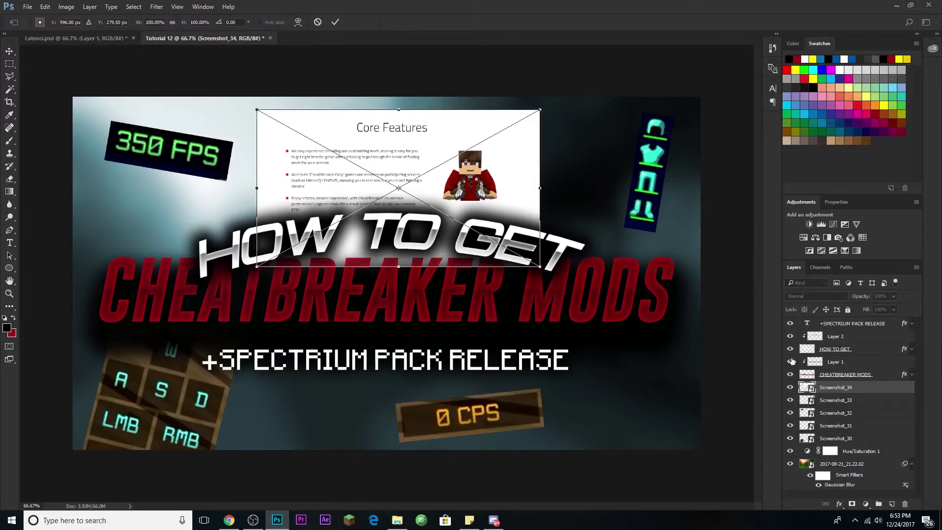
left_click_drag(538, 267, 591, 343)
left_click_drag(429, 180, 407, 174)
left_click_drag(582, 305, 562, 289)
left_click_drag(487, 194, 504, 186)
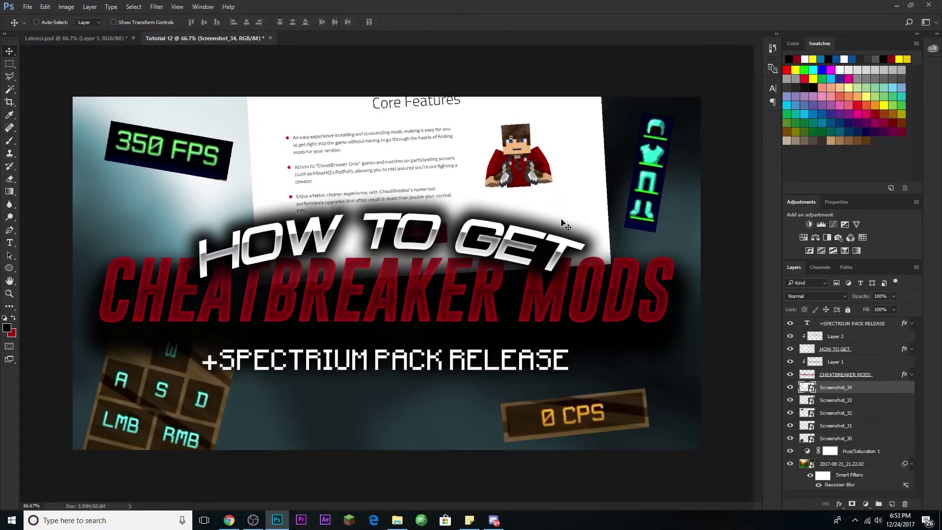
left_click_drag(566, 226, 552, 221)
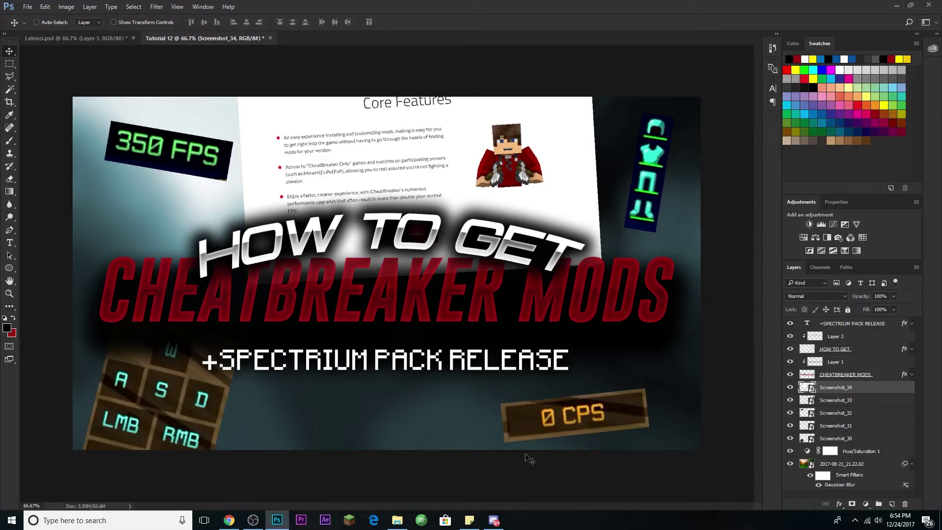
Check the reference thumbnail in Chrome, and give the WASD keystrokes image (Screenshot_30) a black drop shadow with 47% spread and a larger size
left_click(229, 520)
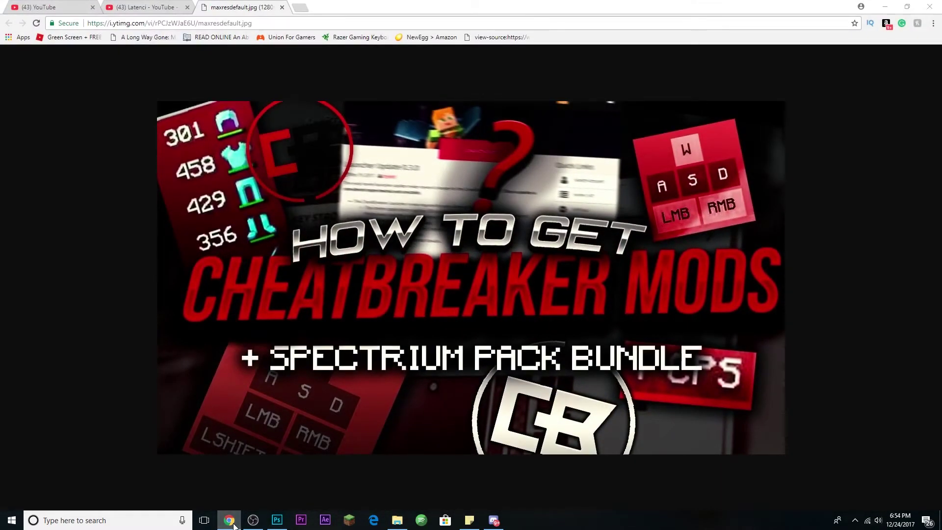
left_click(231, 522)
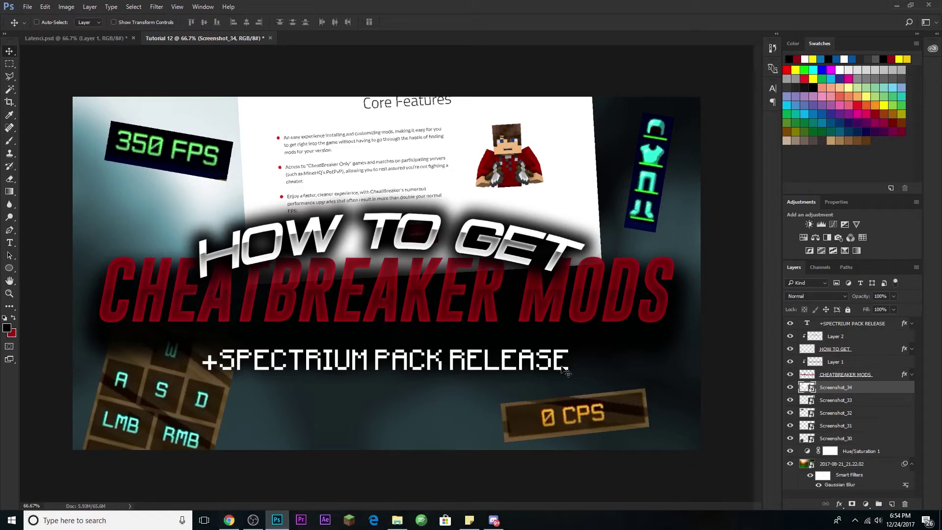
double_click(874, 443)
left_click(600, 258)
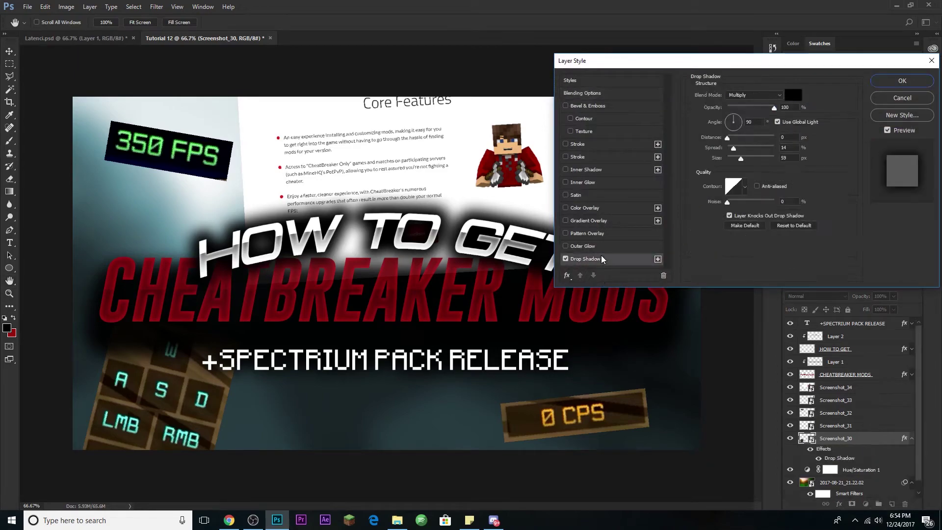
left_click_drag(734, 149, 746, 149)
left_click_drag(753, 156, 750, 156)
left_click(744, 160)
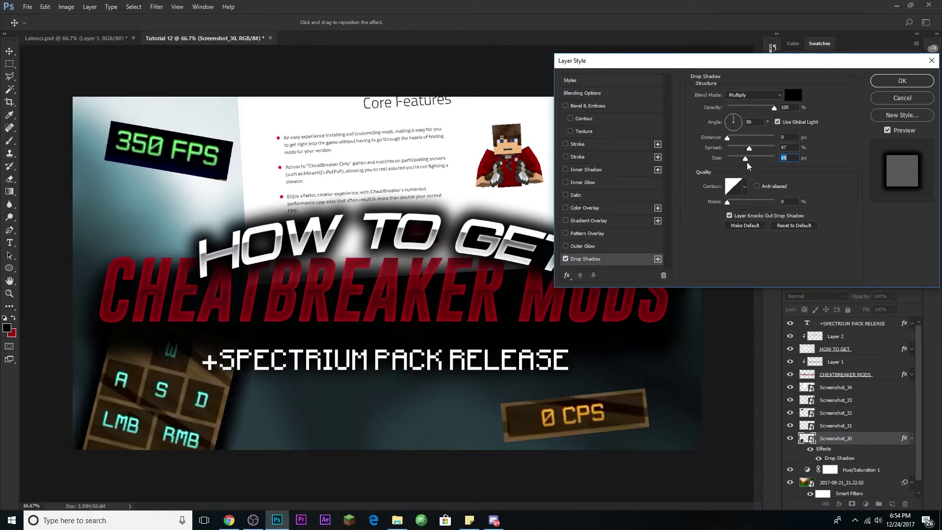
Add a white inner glow to the WASD keystrokes image with about 21% opacity and a size of 163 px
left_click(585, 183)
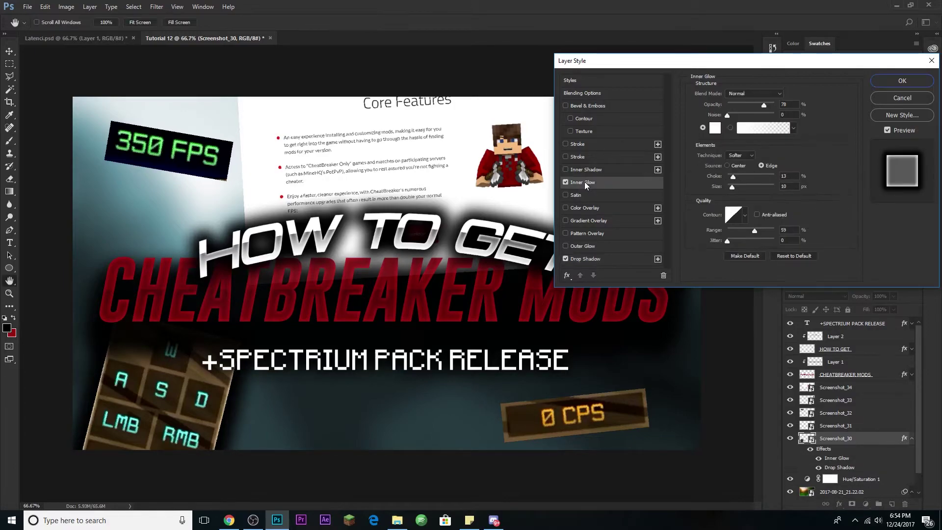
left_click_drag(732, 187, 744, 190)
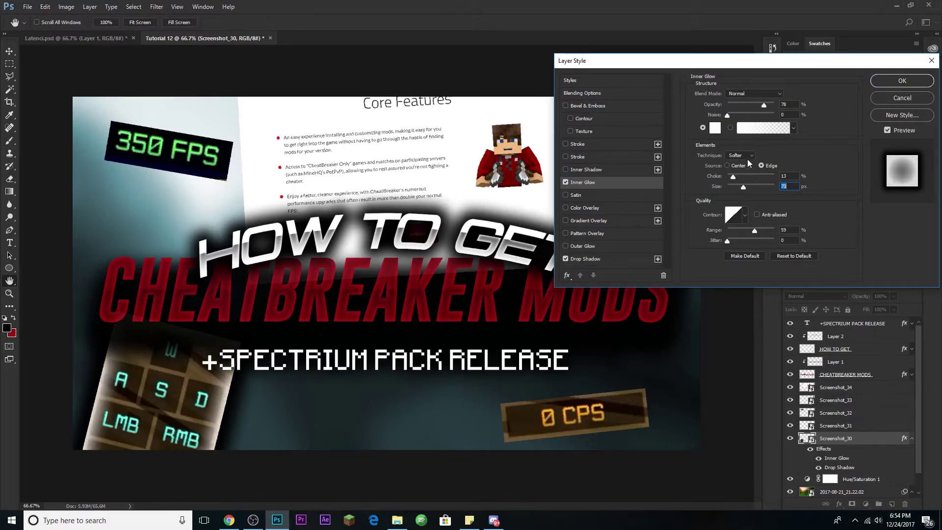
left_click_drag(764, 108, 741, 107)
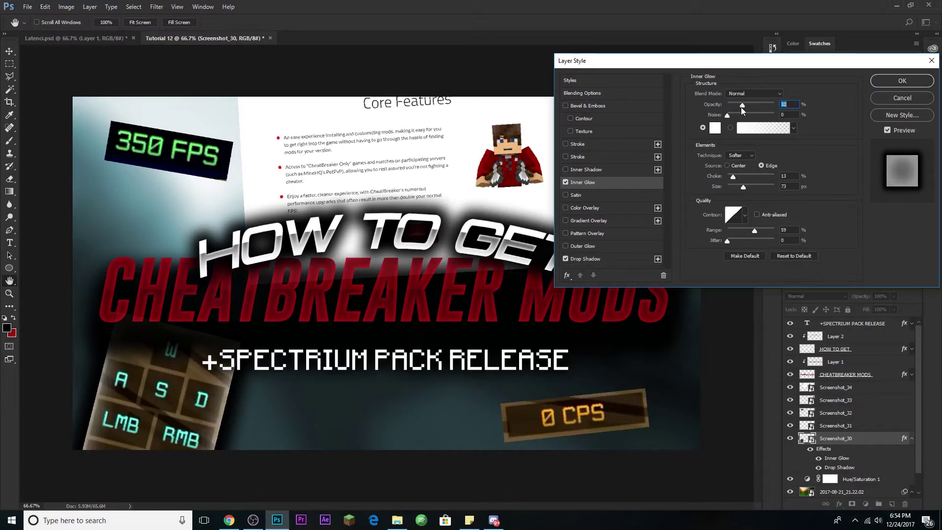
left_click_drag(745, 189, 760, 191)
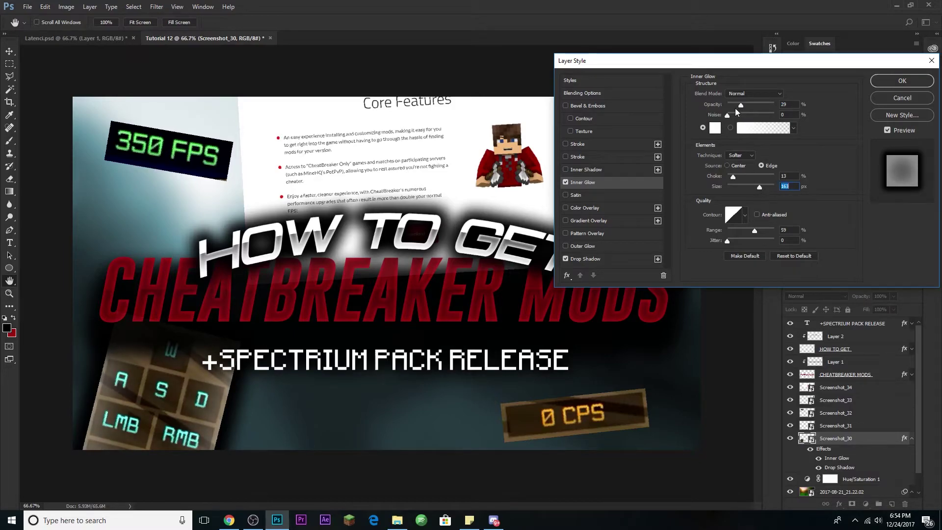
left_click_drag(741, 106, 736, 108)
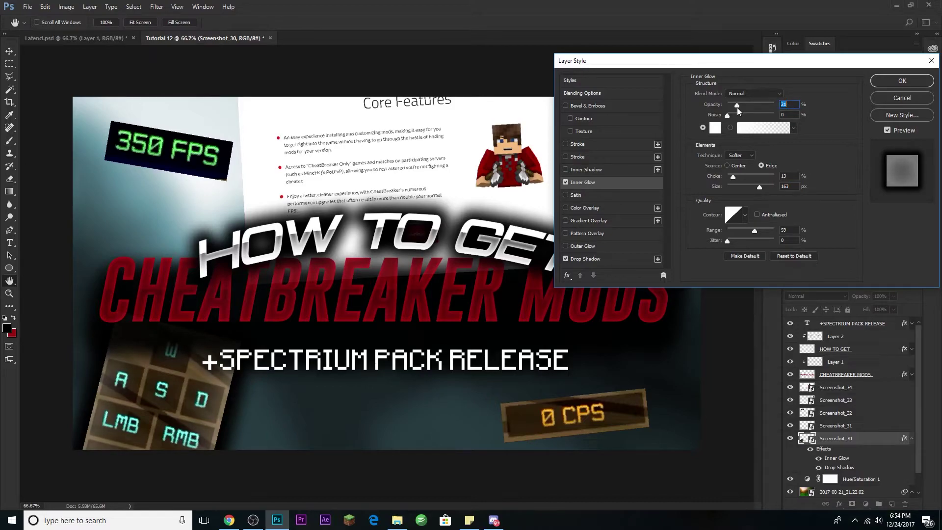
left_click(910, 85)
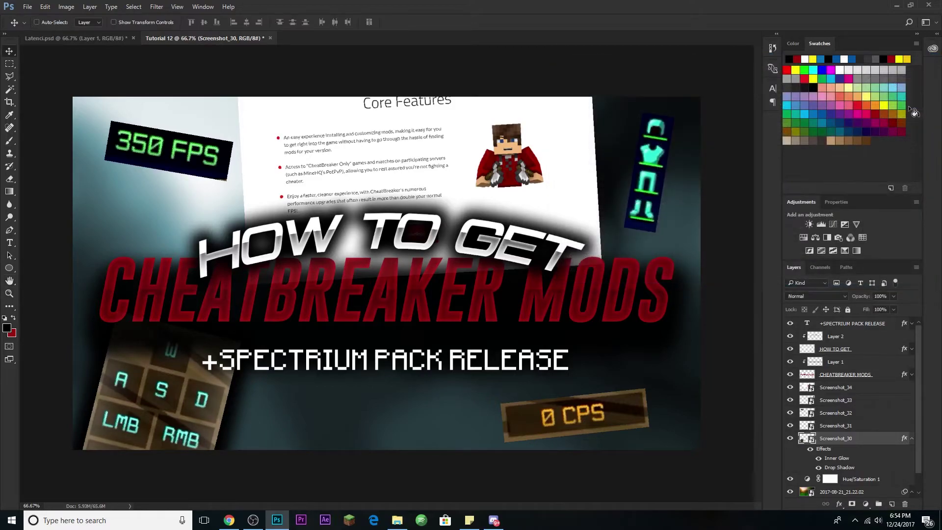
Copy the layer style of Screenshot_30 and paste it onto the layers Screenshot_31 through Screenshot_34
right_click(869, 435)
left_click(802, 342)
left_click(861, 426)
left_click(871, 388, "shift")
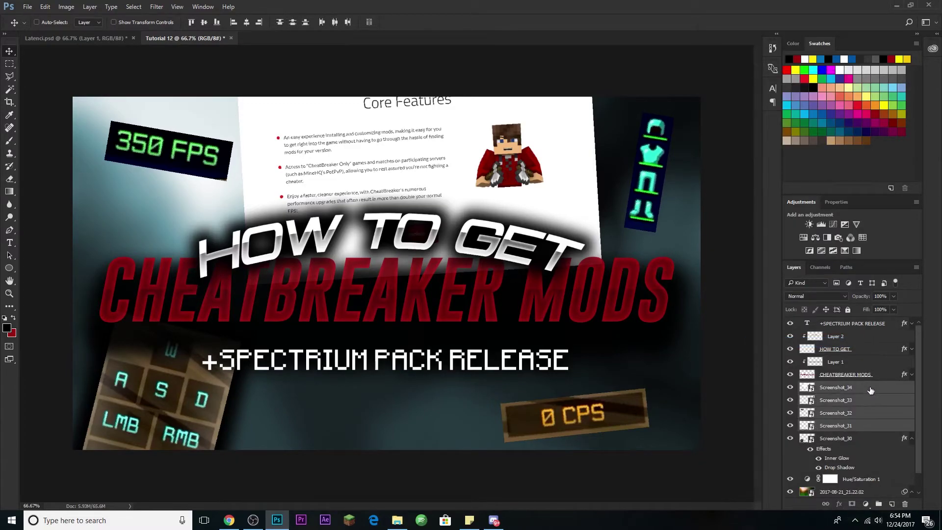
right_click(870, 393)
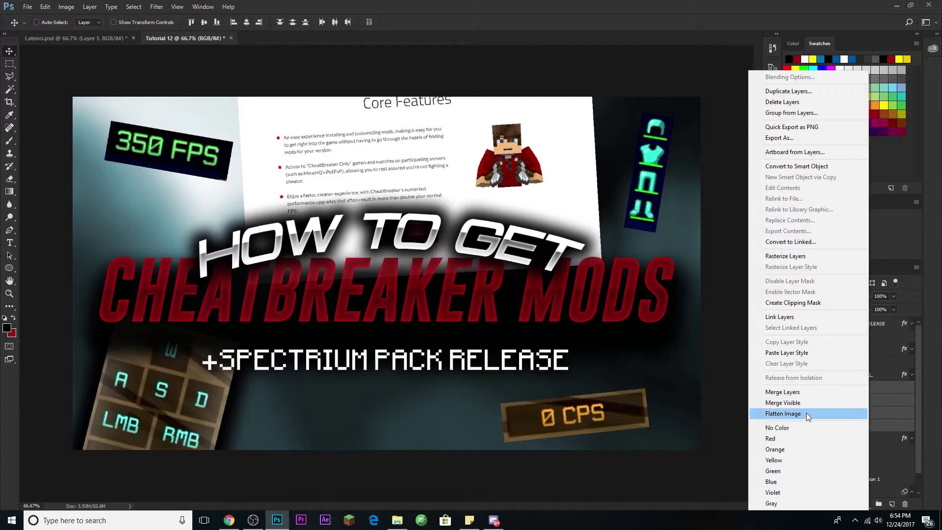
left_click(812, 351)
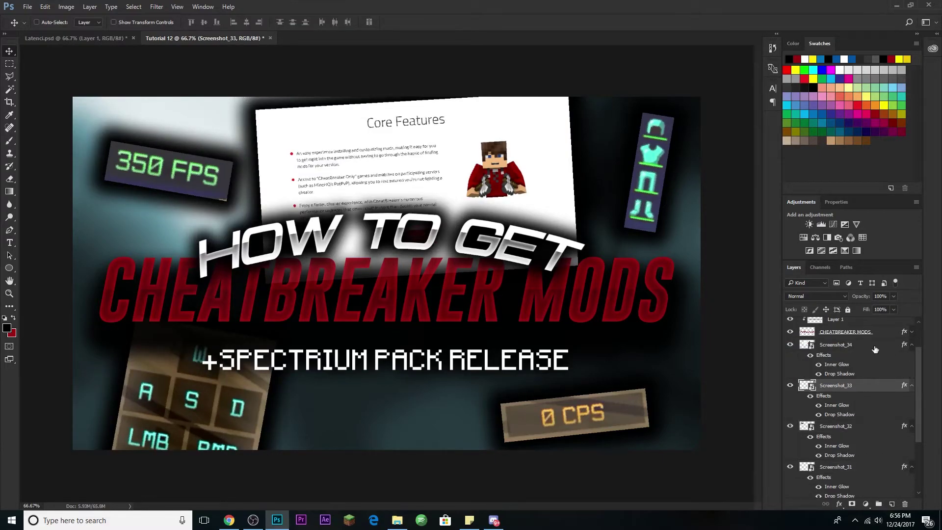
Apply a Motion Blur with angle 0° and distance 48 pixels to the Core Features screenshot, and move its layer below Screenshot_33
left_click(874, 349)
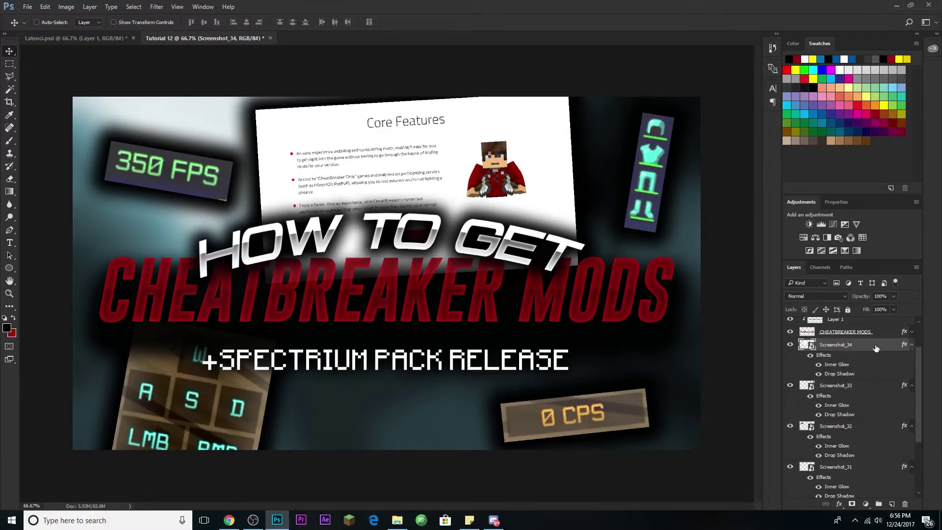
left_click(156, 8)
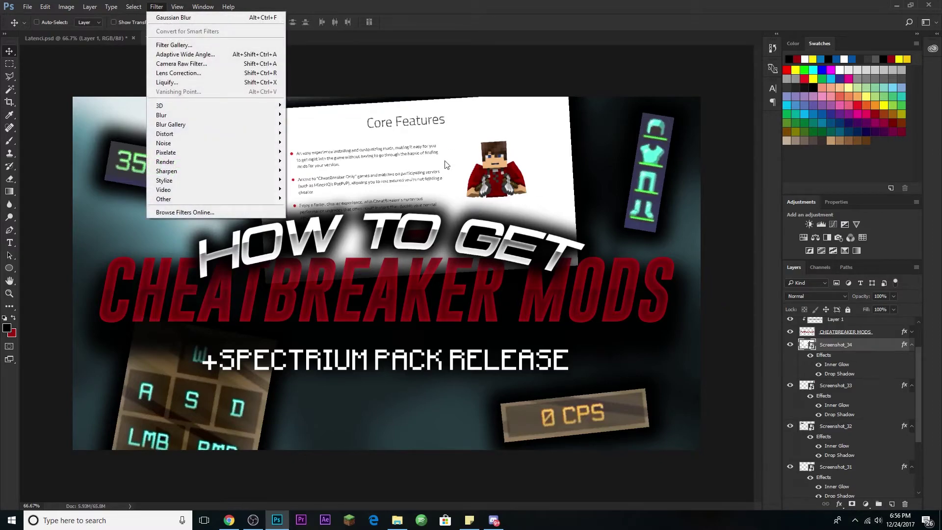
mouse_move(207, 117)
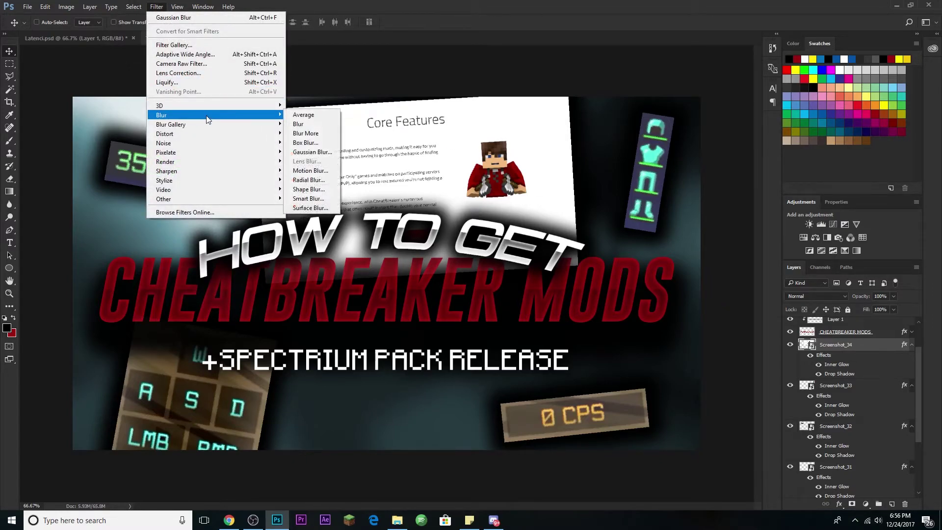
left_click(311, 170)
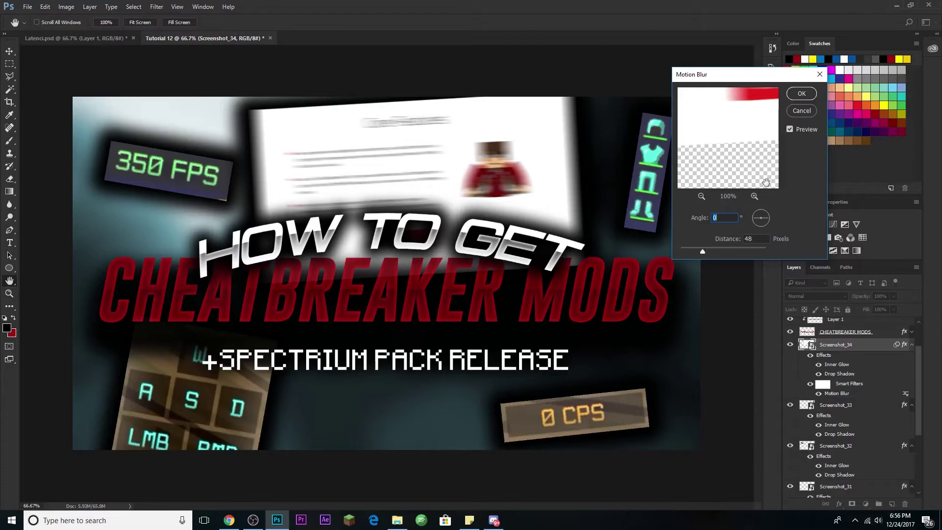
left_click(801, 95)
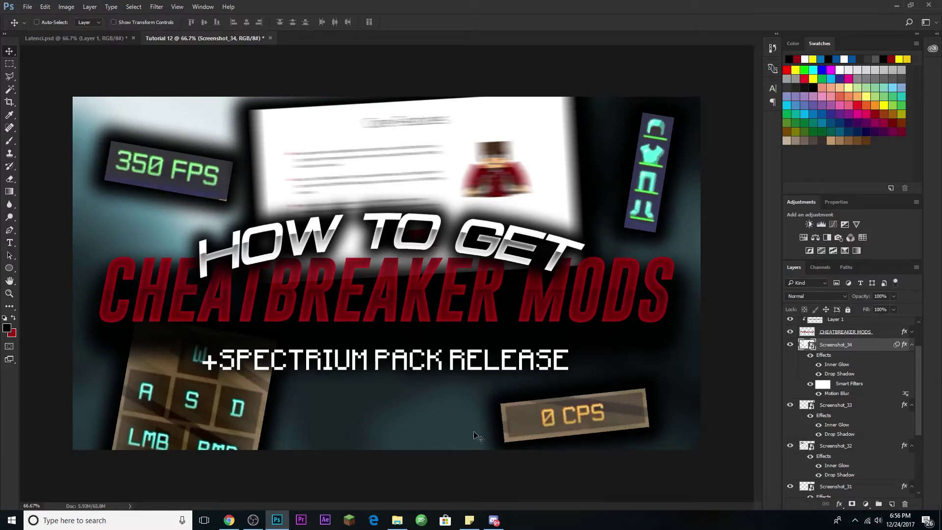
key("ctrl+bracketleft")
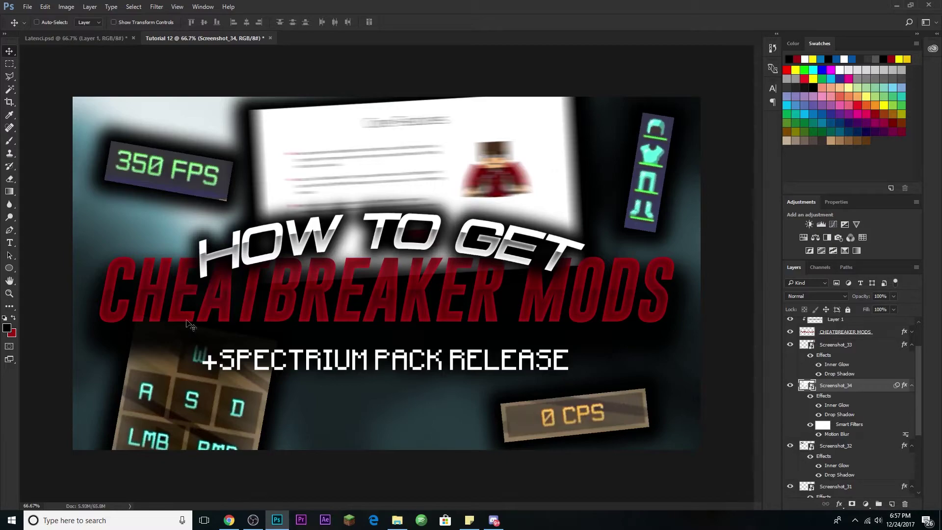
Place the CB logo image (w7r2AE60) over the 350 FPS image and the start of HOW TO GET, and rasterize its layer
left_click(28, 7)
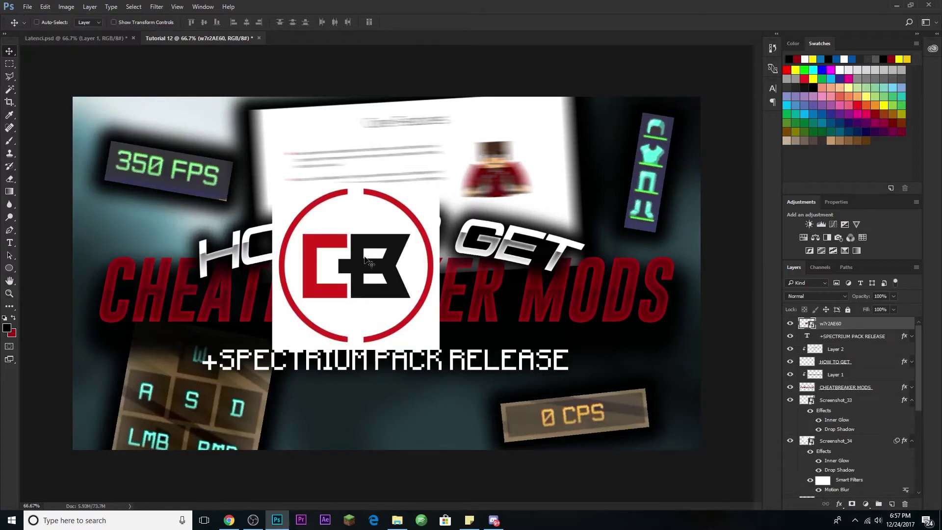
left_click_drag(439, 342, 289, 234)
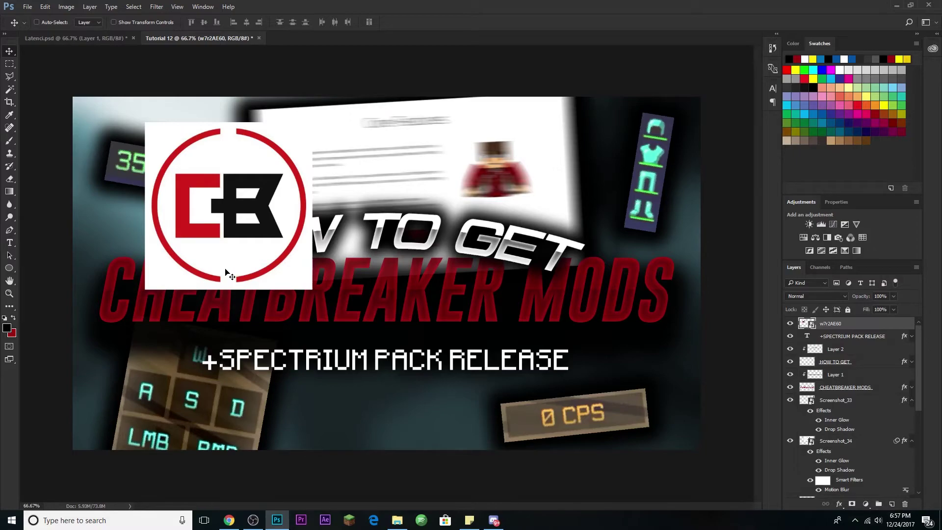
right_click(870, 324)
left_click(799, 255)
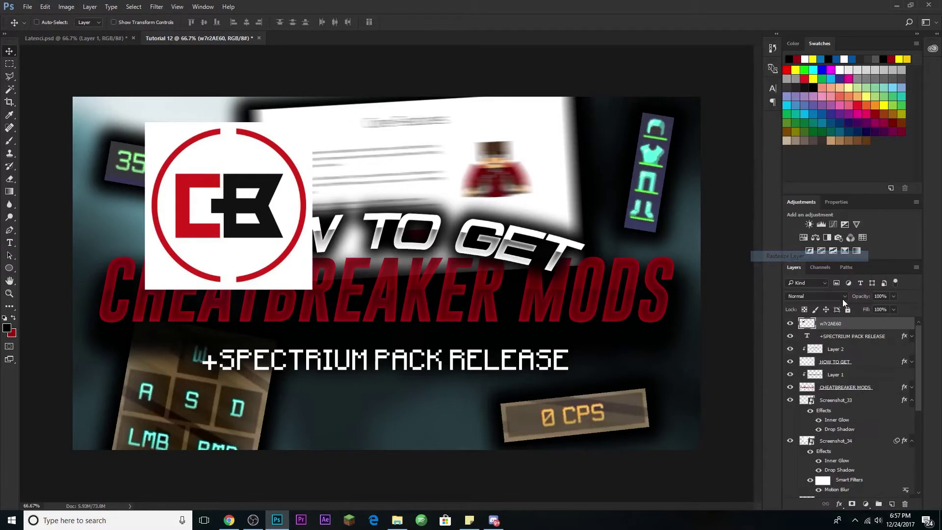
Duplicate the CB logo layer and hide the original, keeping the copy selected
key("ctrl+j")
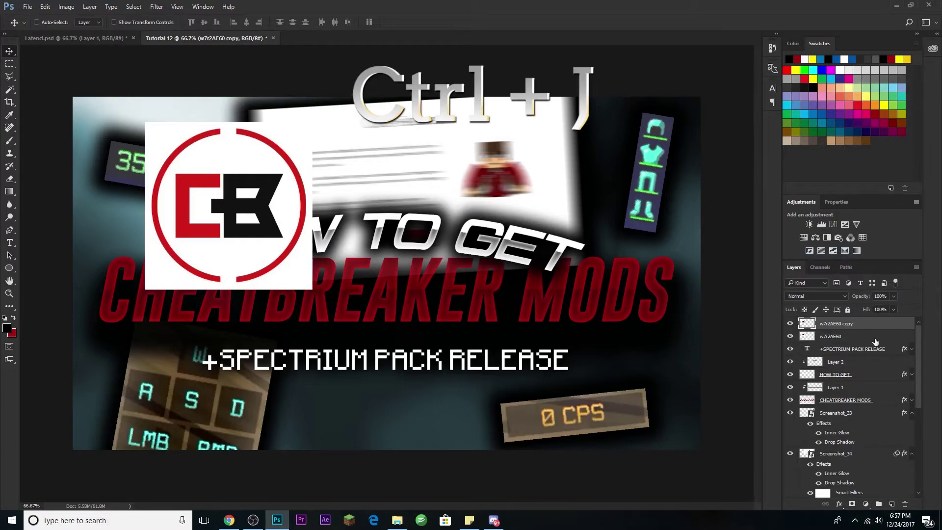
left_click(857, 339)
left_click(854, 324)
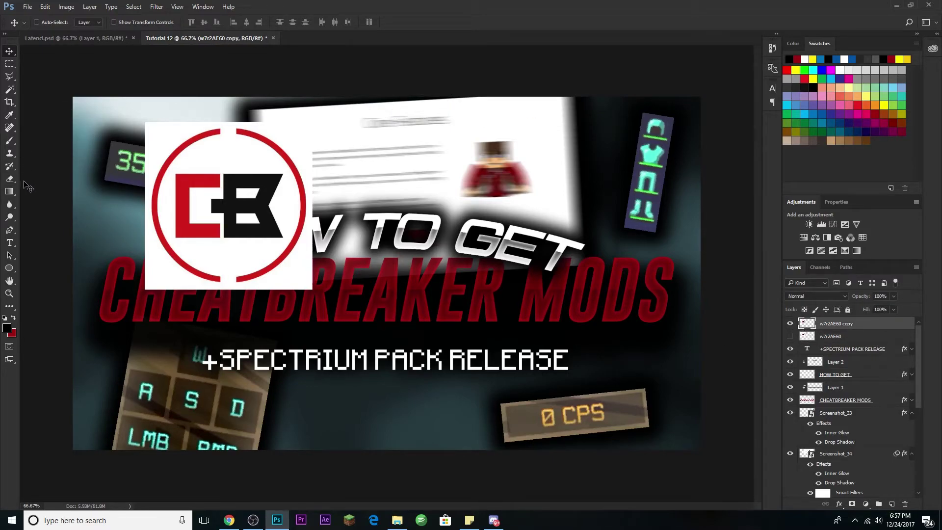
Delete the white background around the CB logo copy and inside both openings of the letter B using the Magic Wand
left_click(10, 89)
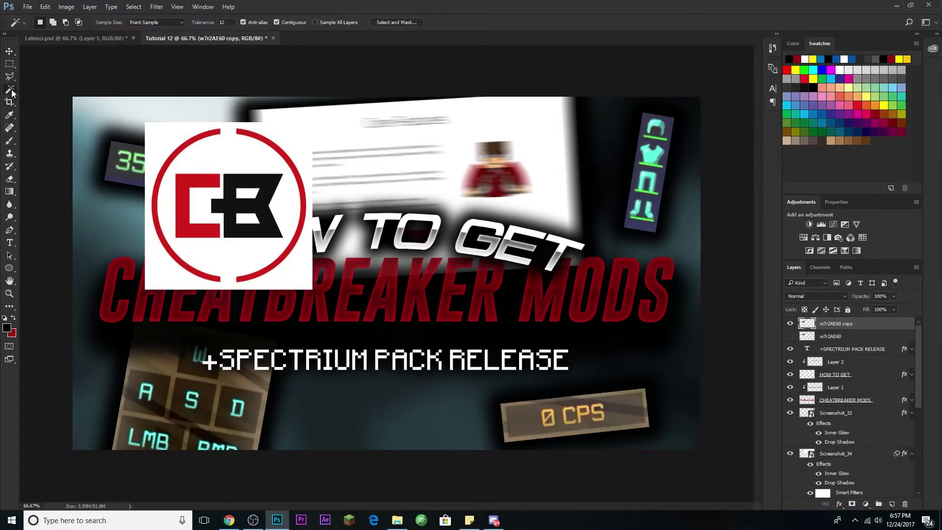
left_click(229, 158)
key("Delete")
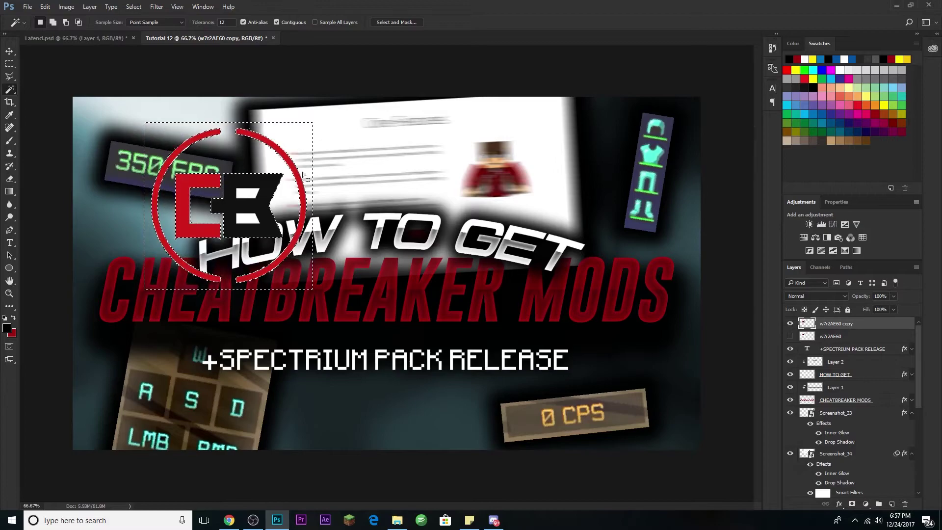
left_click(247, 193)
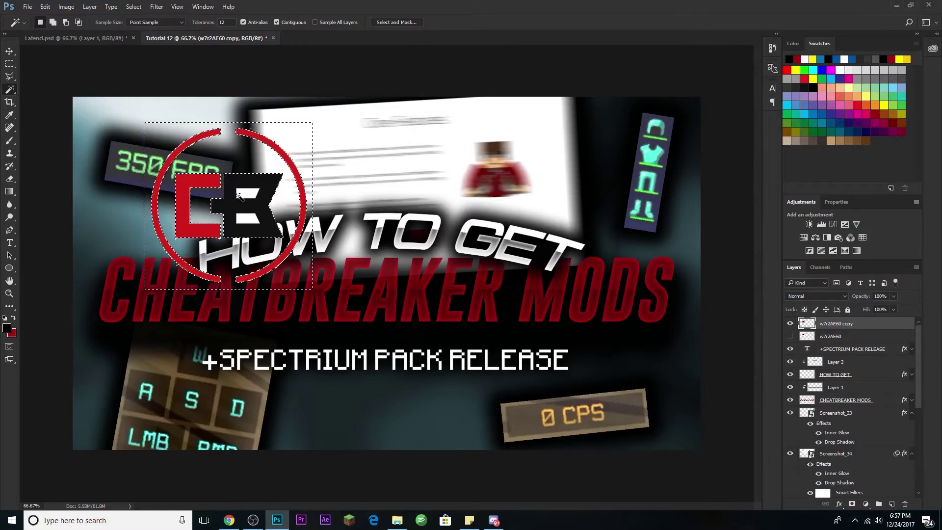
key("Delete")
left_click(250, 222)
key("Delete")
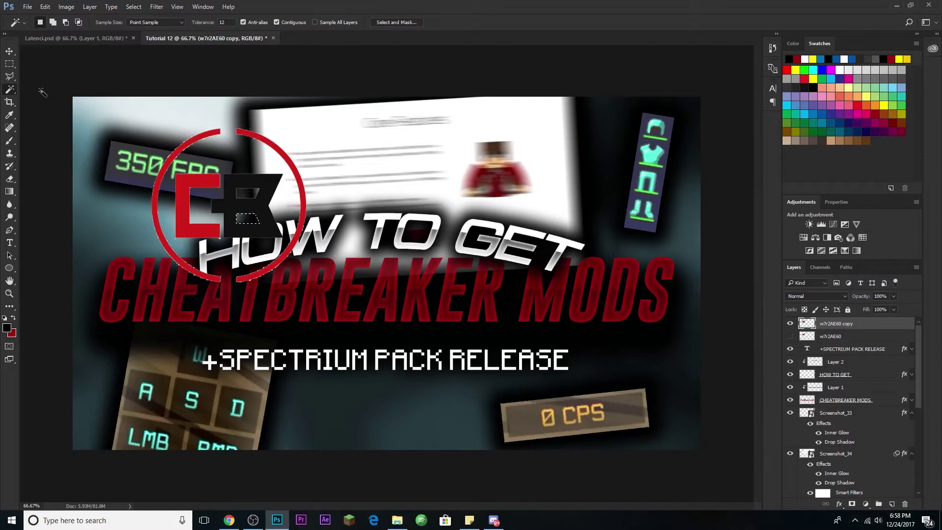
left_click(9, 51)
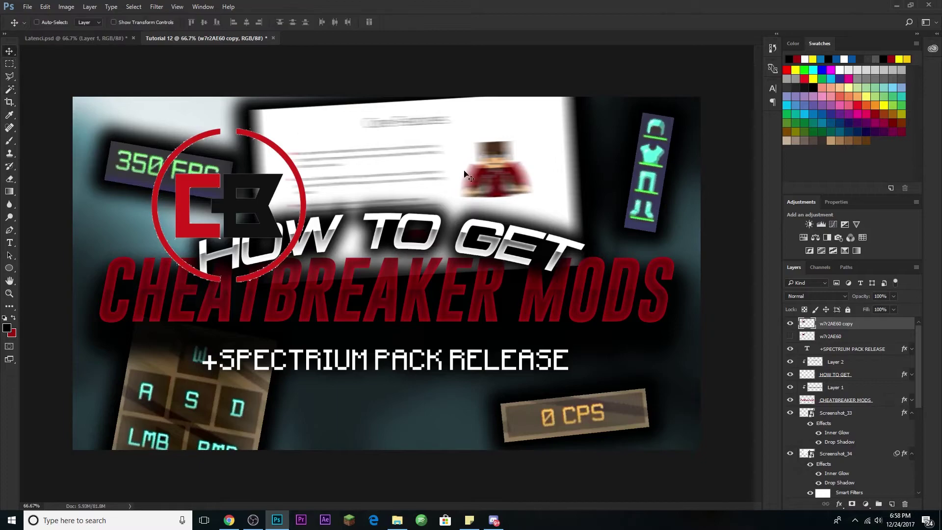
Add a black Drop Shadow to the CB logo copy with 0 px distance, 5% spread and 16 px size
double_click(886, 324)
left_click_drag(236, 43, 695, 90)
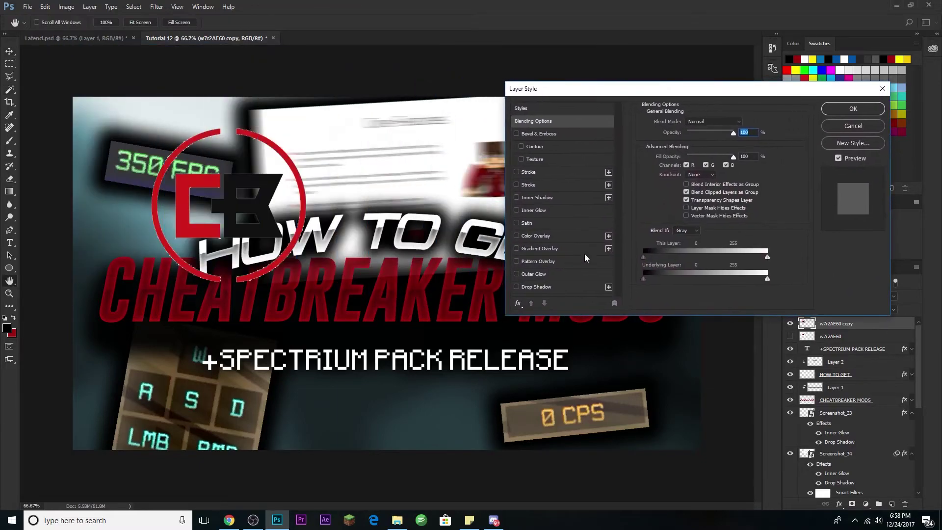
left_click(535, 286)
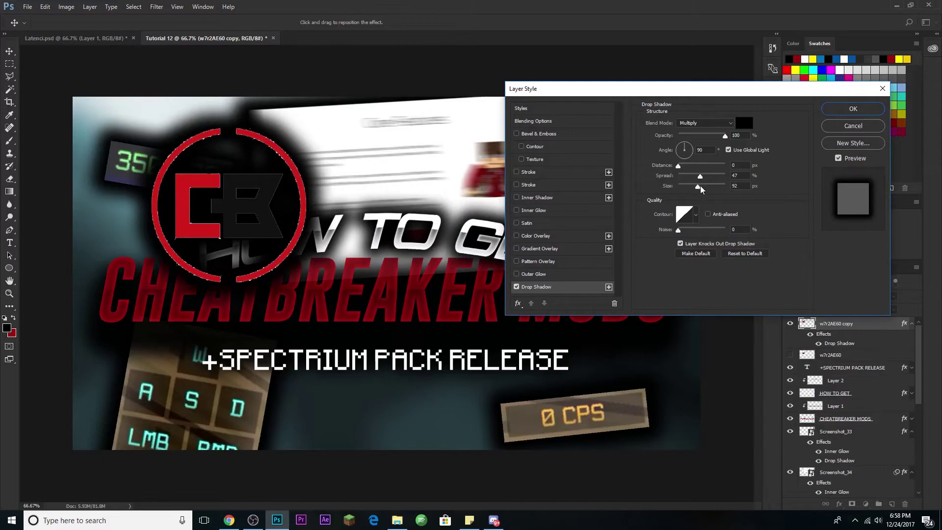
mouse_move(697, 181)
left_mouse_down()
mouse_move(684, 192)
mouse_move(699, 177)
mouse_move(682, 181)
mouse_move(684, 189)
left_mouse_up()
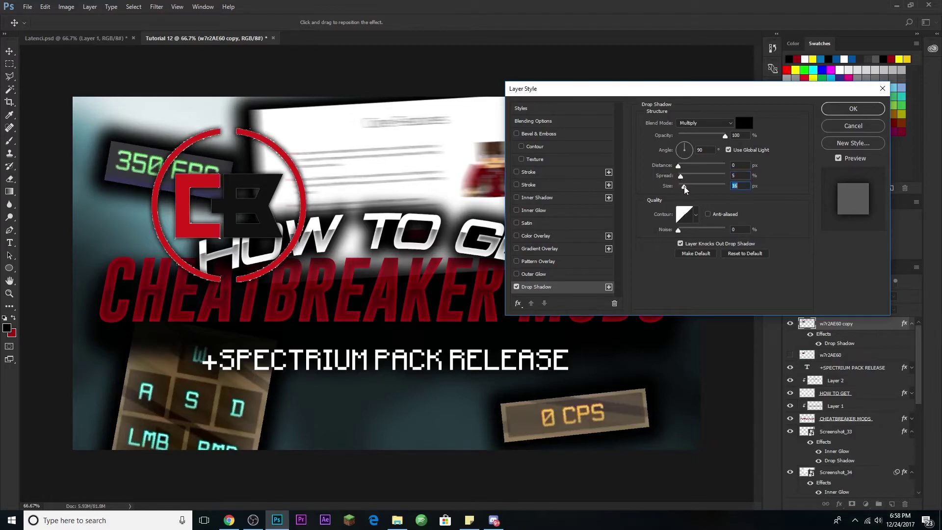
left_click(853, 109)
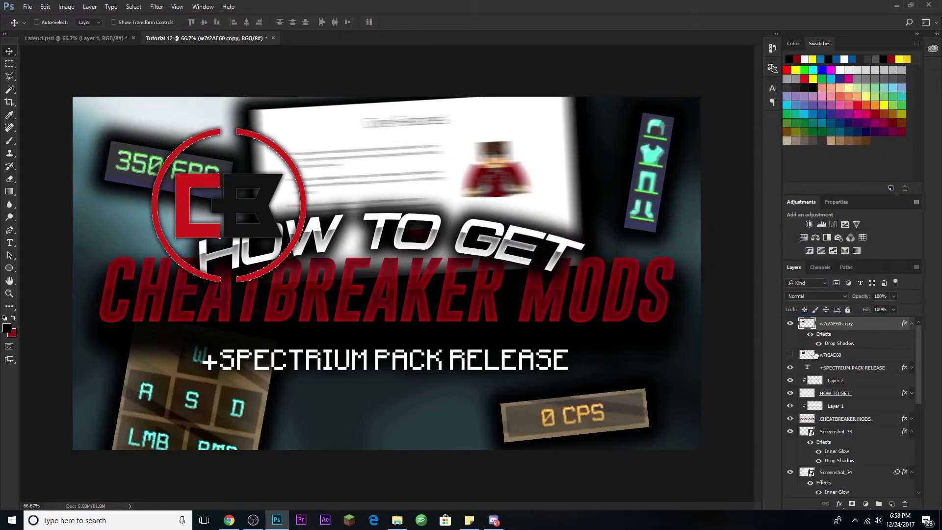
Show the original CB logo layer and copy the logo copy's layer style onto it
left_click(790, 355)
right_click(874, 326)
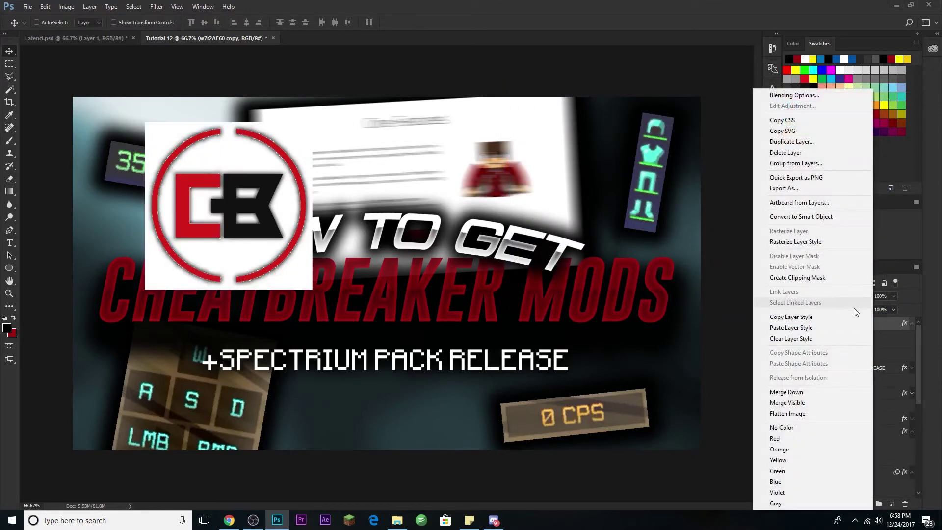
left_click(811, 319)
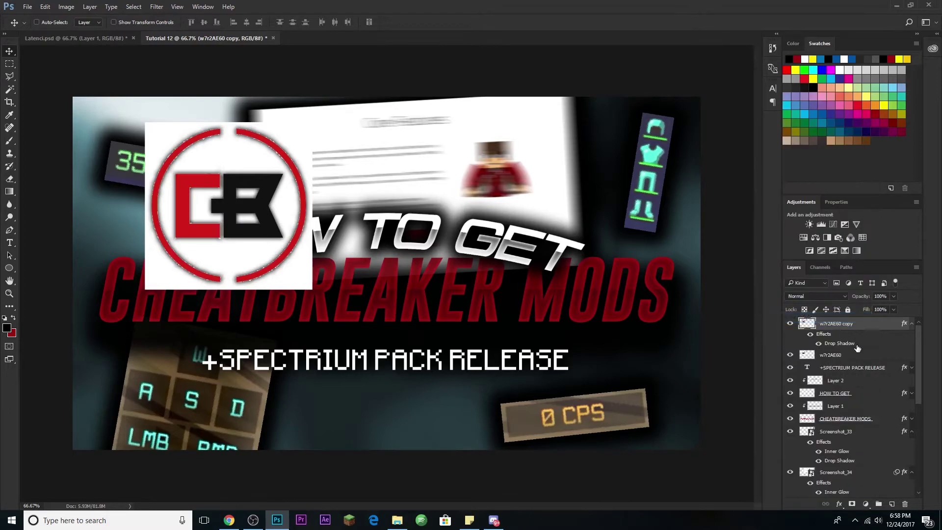
right_click(871, 359)
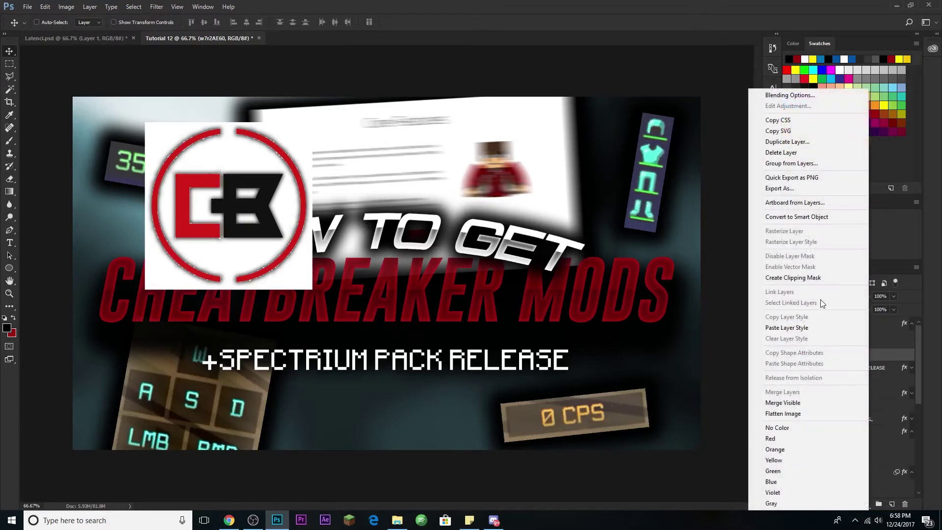
left_click(808, 323)
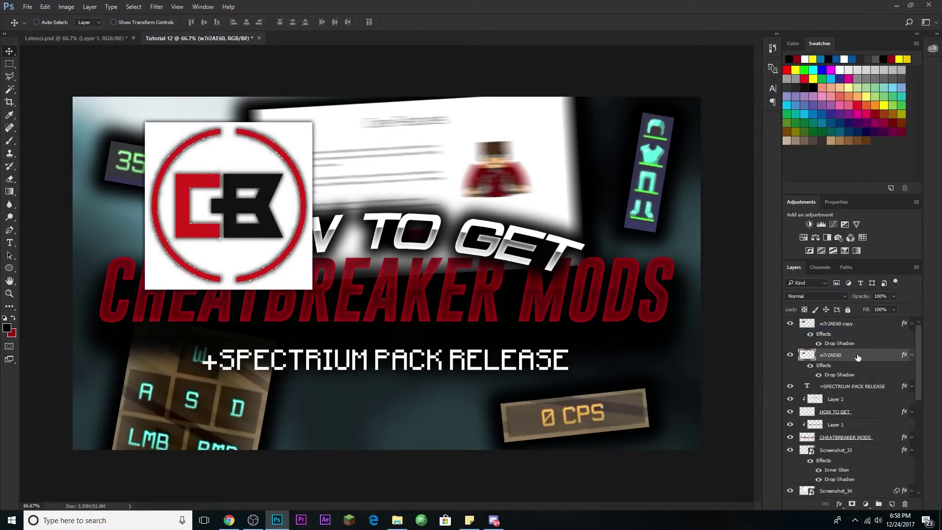
Delete the original CB logo's white background, including both openings of the letter B, using the Magic Wand, and deselect
left_click(10, 89)
left_click(233, 161)
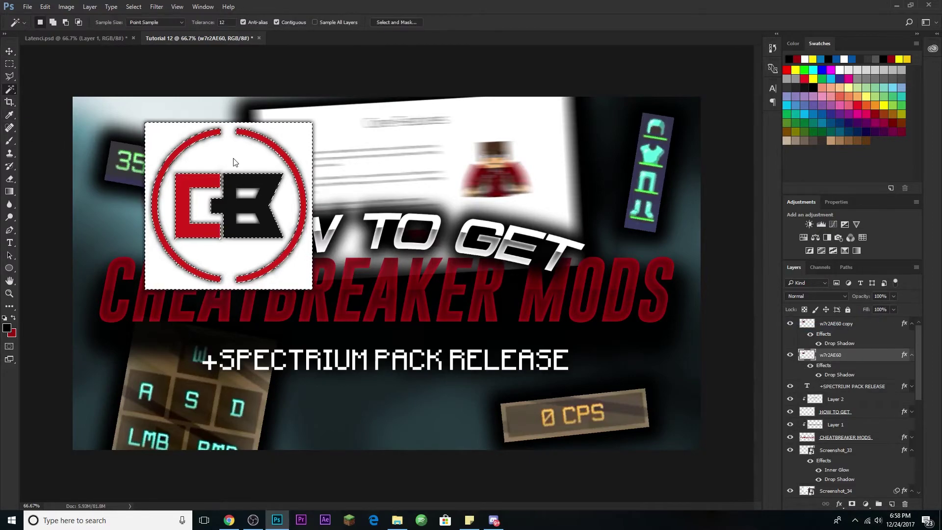
key("Delete")
left_click(243, 193)
key("Delete")
left_click(248, 218)
key("Delete")
key("ctrl+d")
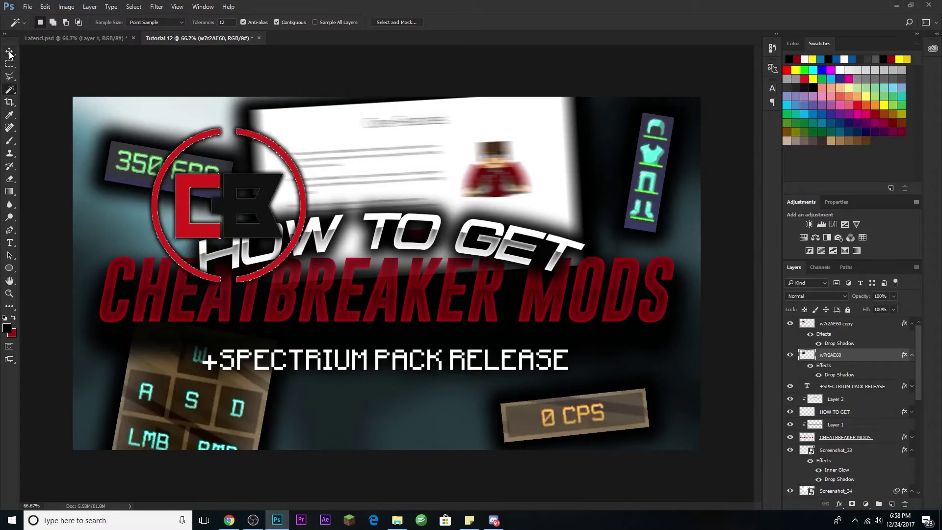
Move the CB logo copy slightly upward and place its layer between CHEATBREAKER MODS and Screenshot_33
left_click(10, 51)
left_click(868, 326)
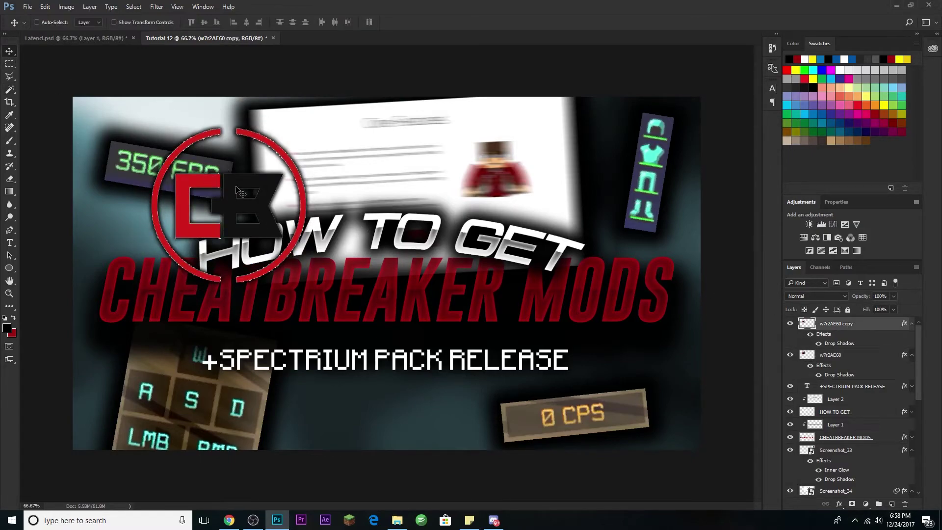
left_click_drag(246, 196, 244, 178)
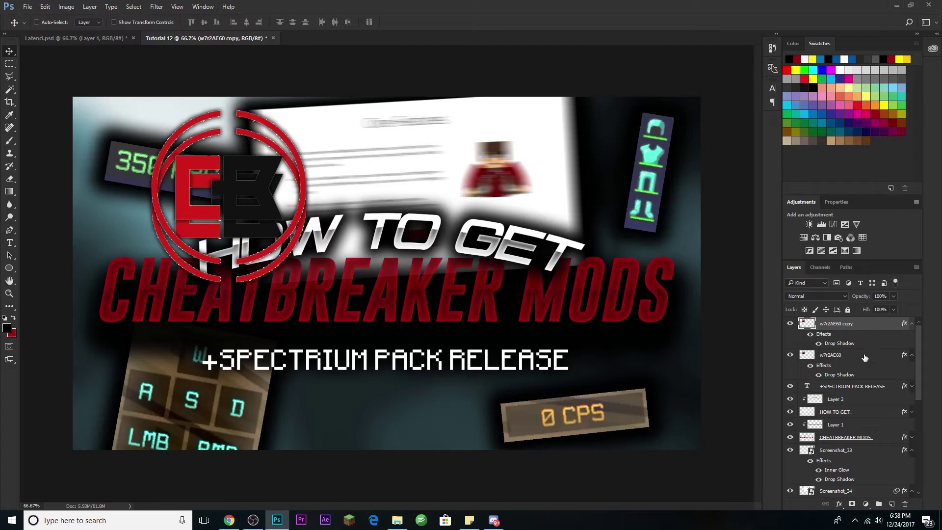
left_click_drag(866, 323, 865, 456)
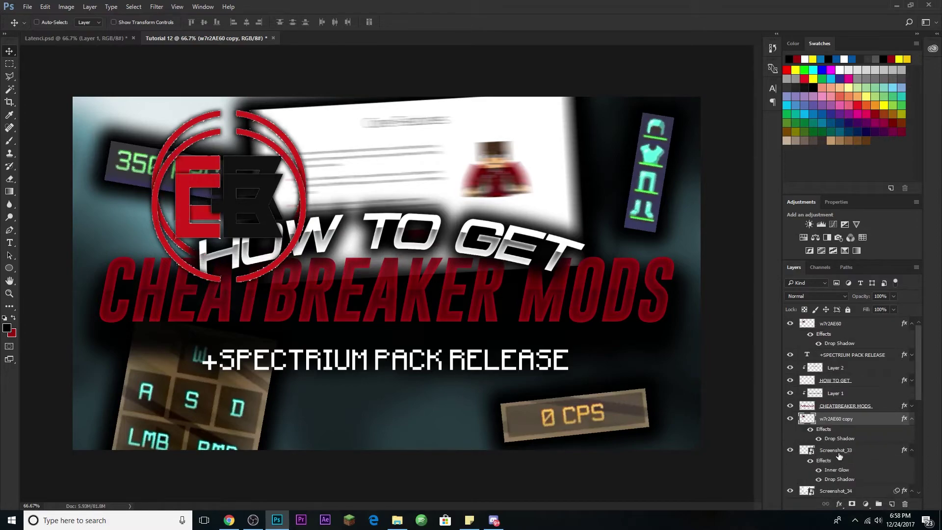
Move the original CB logo over the 0 CPS image and the end of the SPECTRIUM PACK RELEASE text
left_click(858, 326)
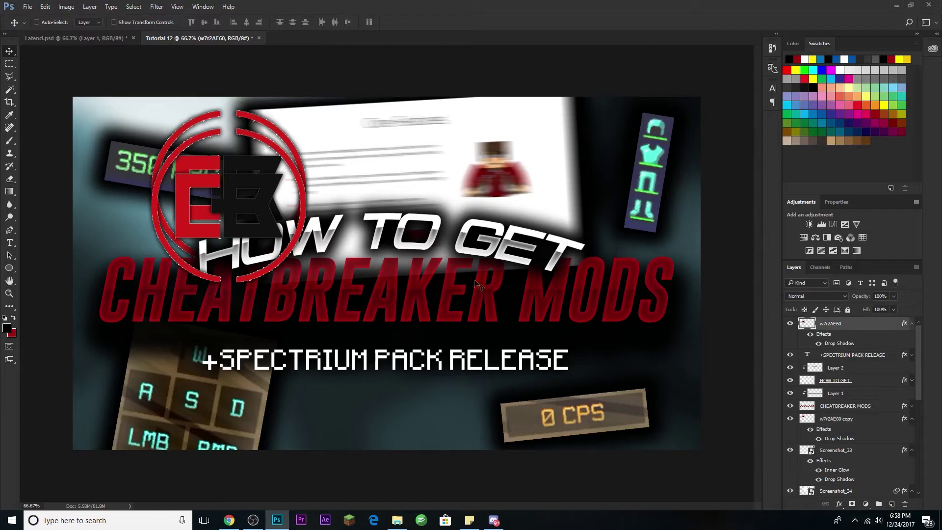
left_click_drag(264, 252, 558, 396)
left_click_drag(653, 424, 653, 405)
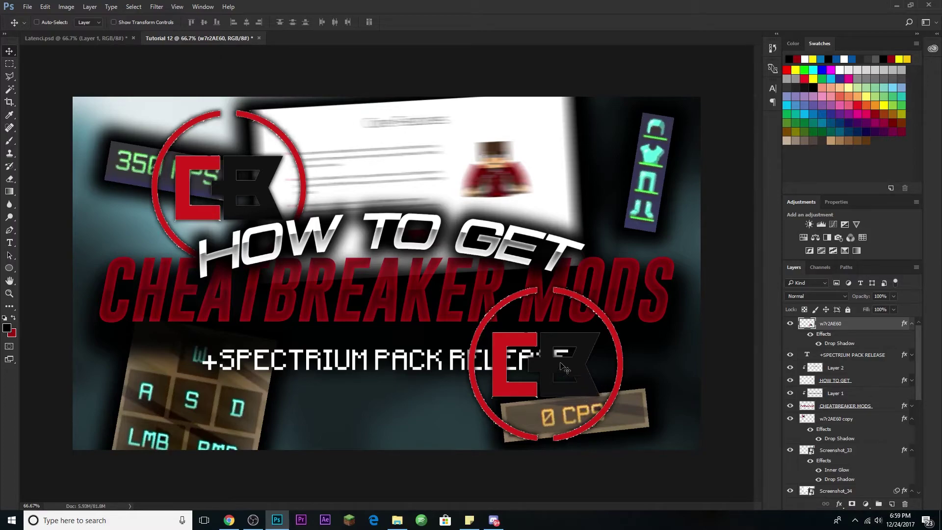
Fill both letters and both ring halves of the original CB logo with white using the Paint Bucket
left_click(11, 194)
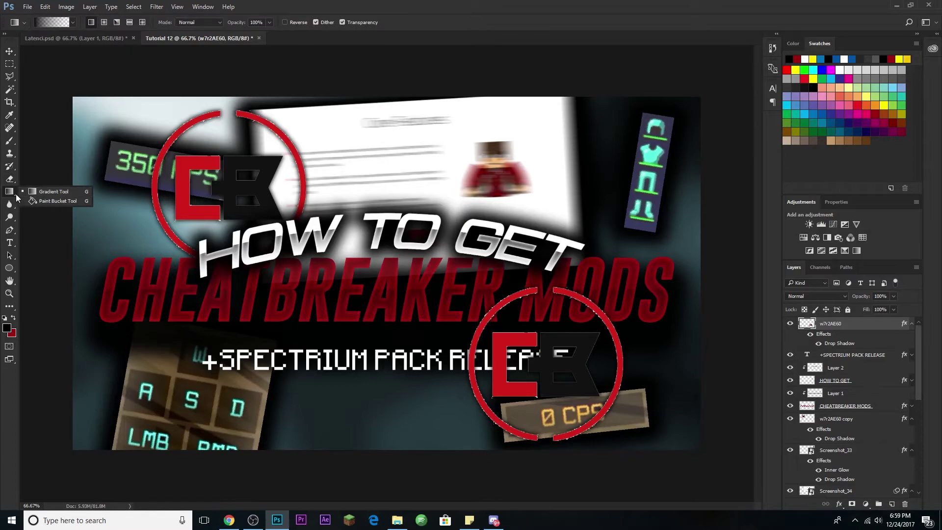
left_click(43, 202)
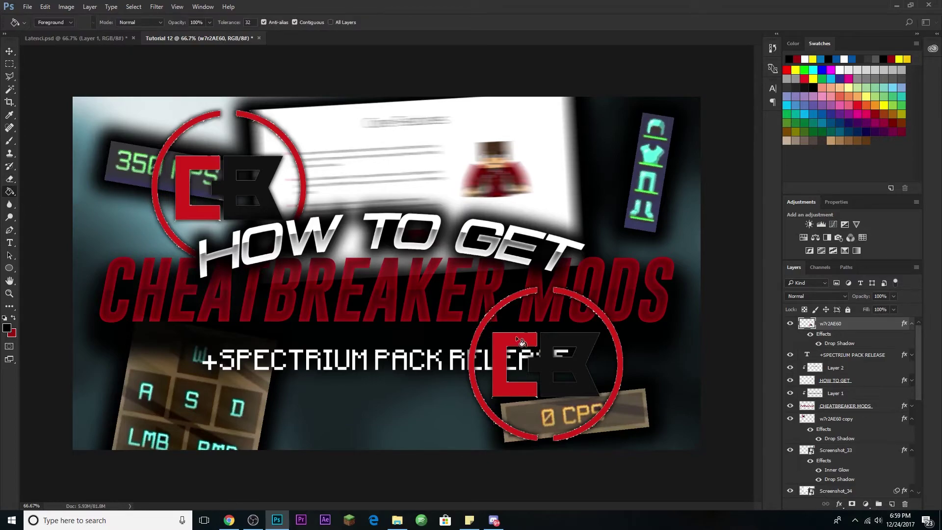
left_click(806, 58)
left_click(505, 339)
left_click(569, 343)
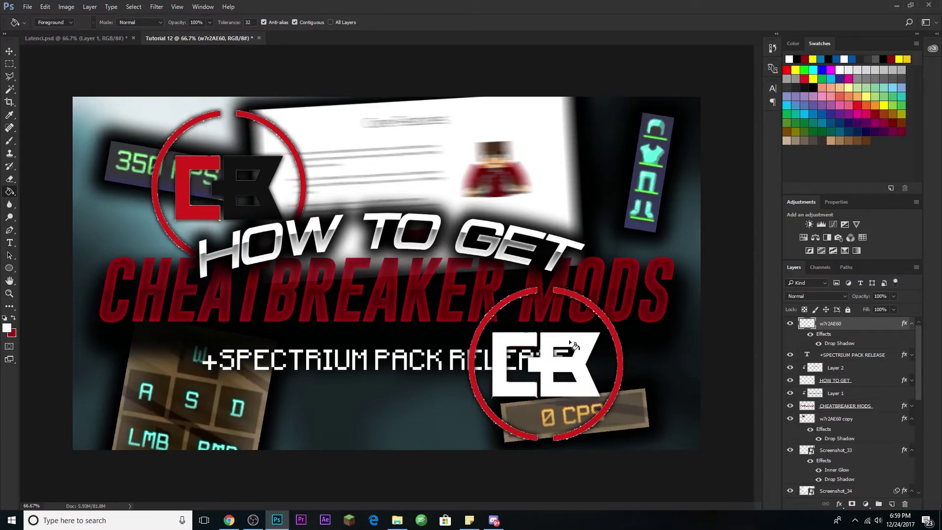
left_click(621, 382)
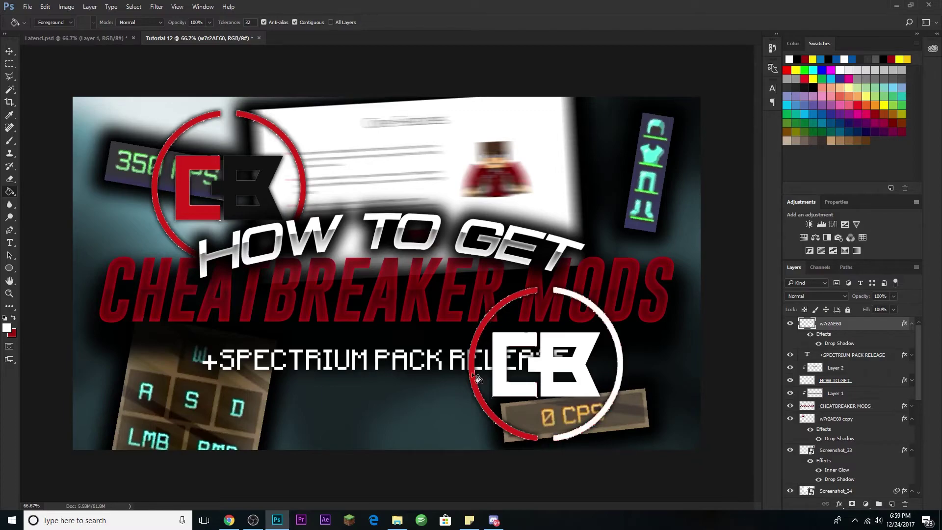
left_click(472, 372)
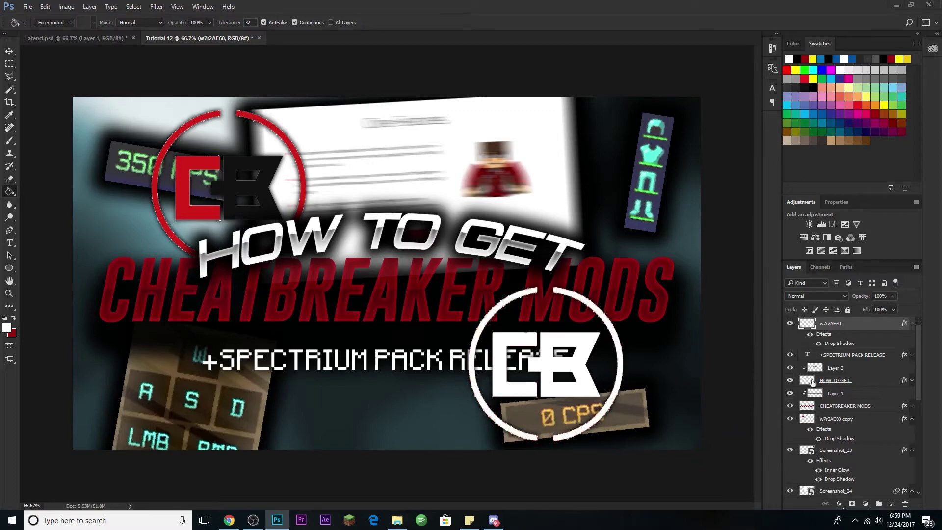
Add a linear Gradient Overlay to the white CB logo with the Neutral Density gradient at 82% opacity and a 90° angle
double_click(880, 328)
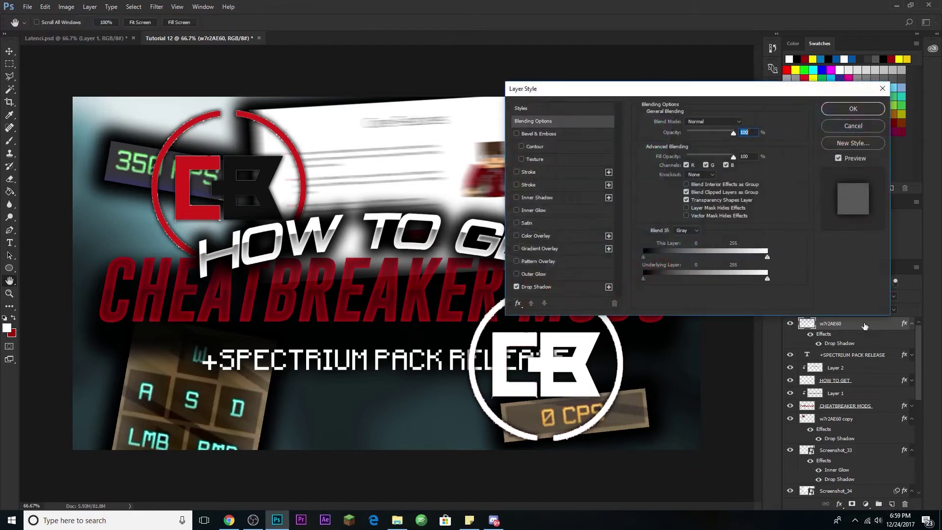
left_click(545, 249)
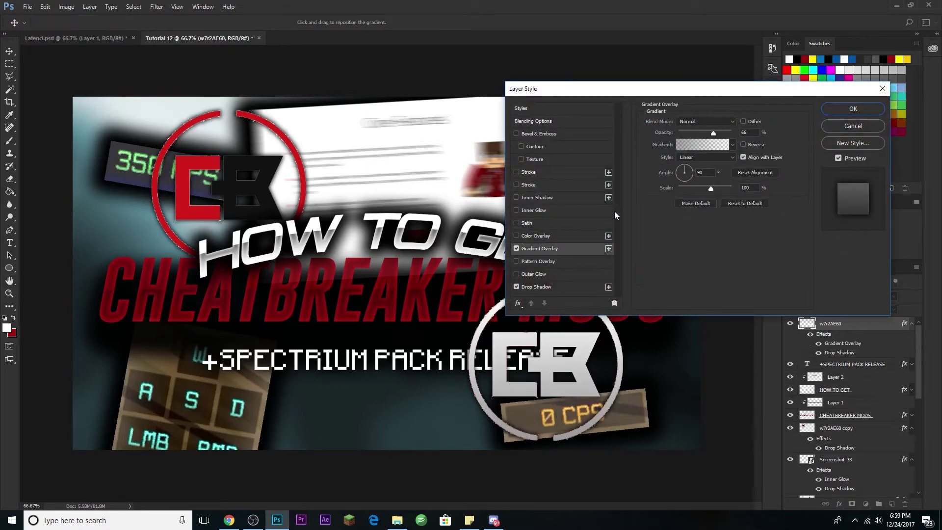
left_click(734, 144)
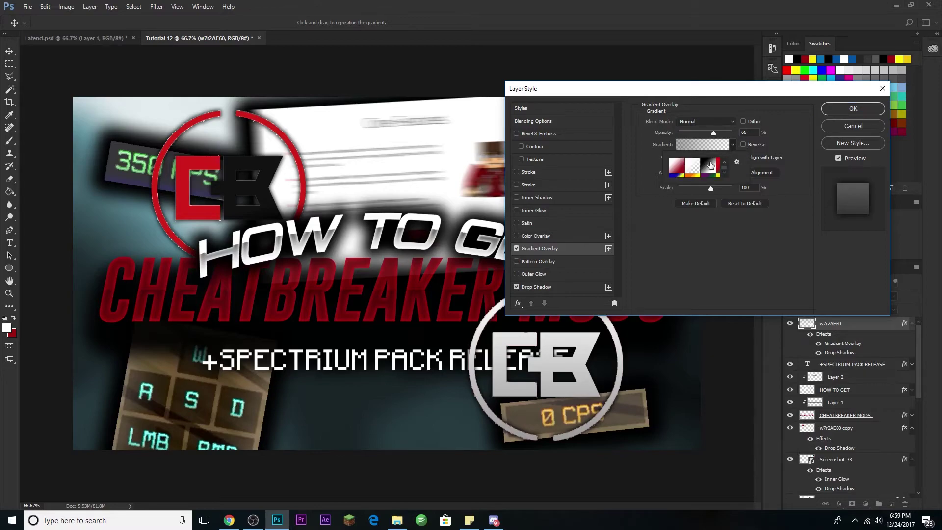
scroll(709, 176, "down", 3)
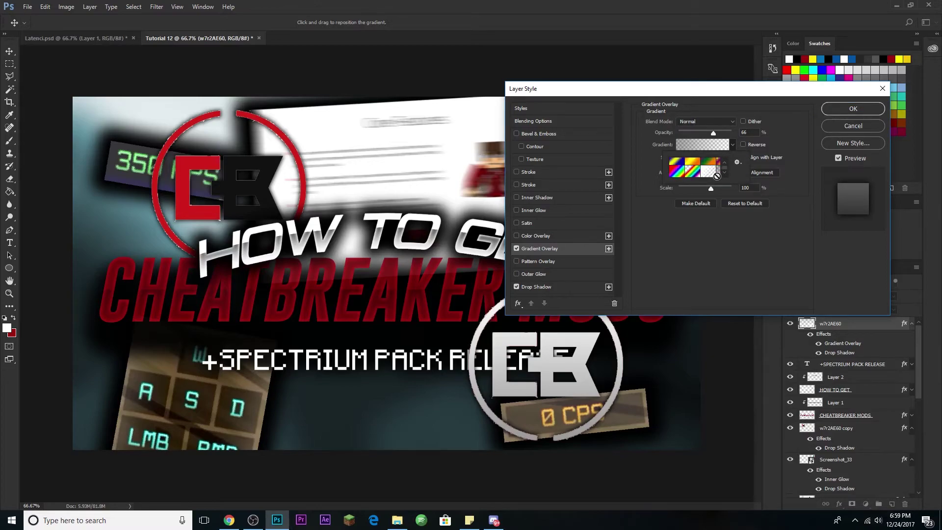
left_click(686, 233)
left_click(690, 144)
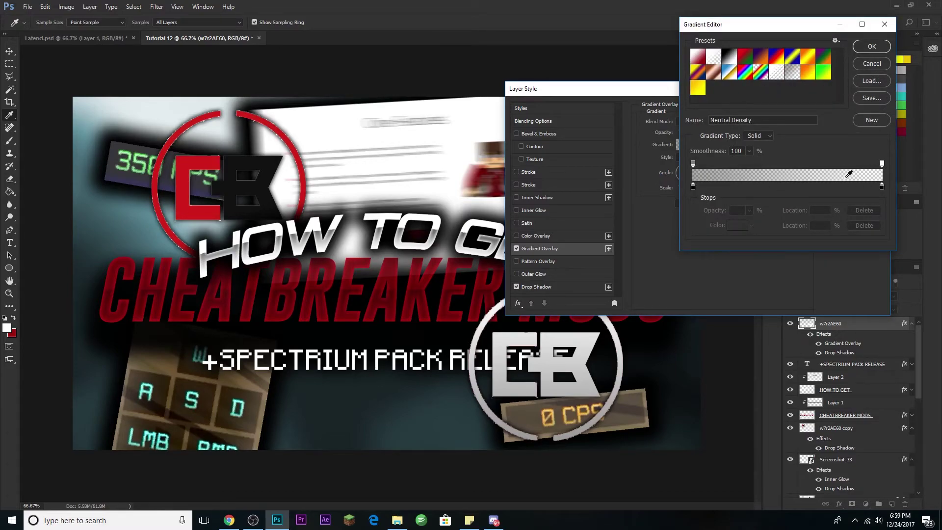
left_click(875, 46)
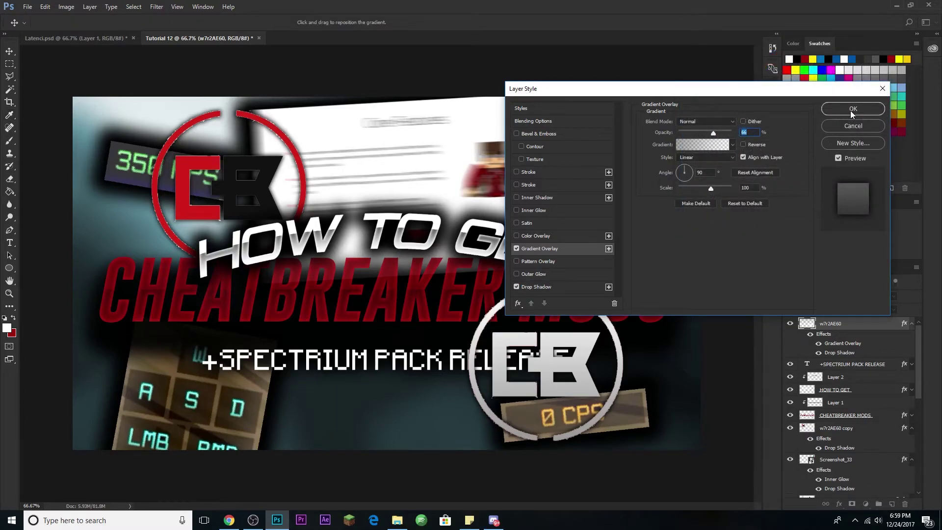
left_click_drag(714, 134, 722, 135)
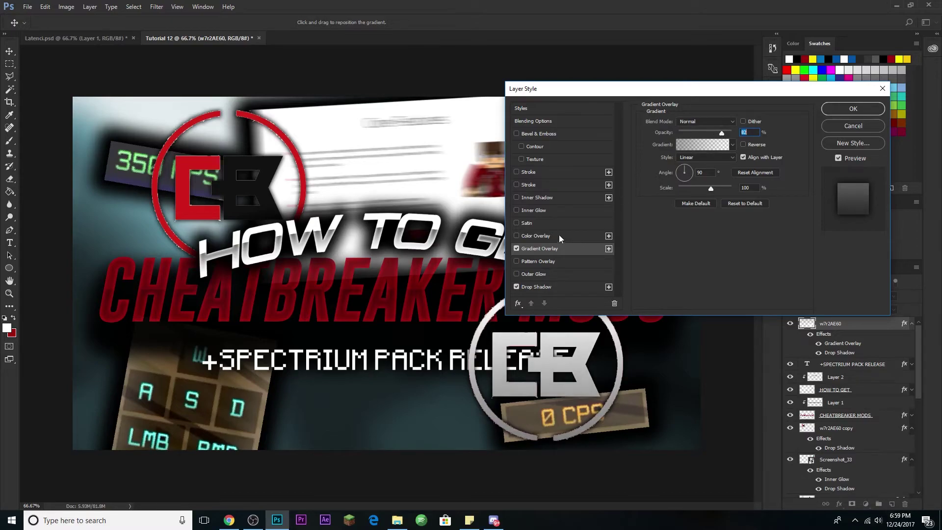
Add a white Inner Glow to the same logo with 58% opacity, 13% choke and 29 px size, and apply the layer style
left_click(518, 211)
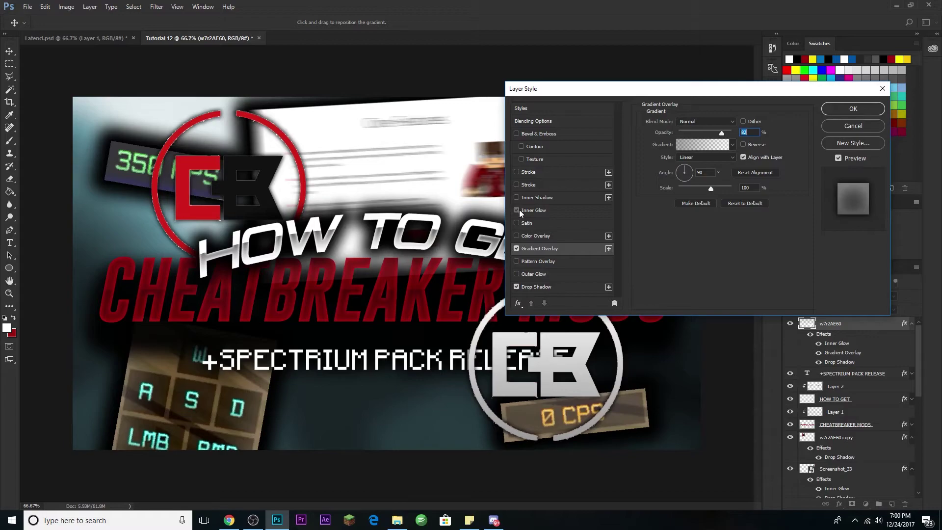
left_click(564, 211)
left_click_drag(691, 134, 708, 154)
left_click_drag(711, 213, 688, 223)
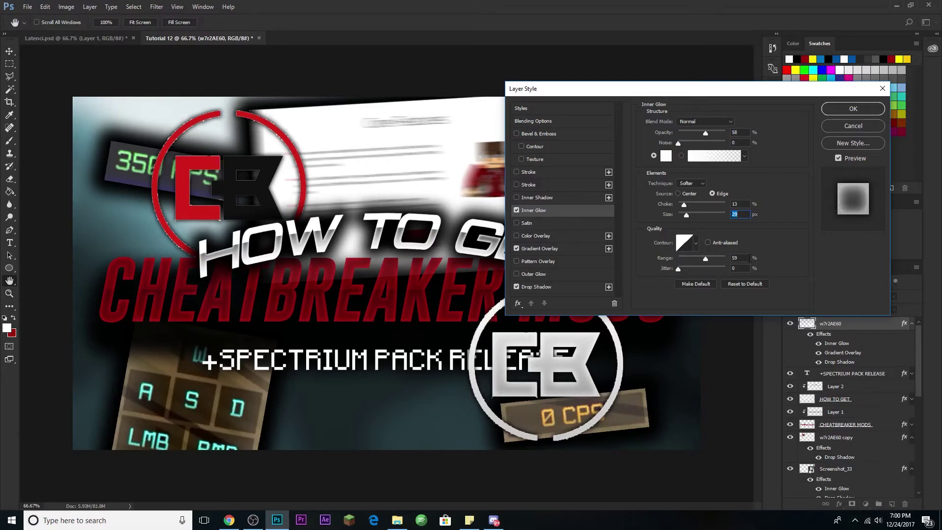
left_click(853, 109)
Rotate the white CB logo by about 10.9° and move it down so it runs past the canvas's lower edge beside 0 CPS
left_click(854, 437)
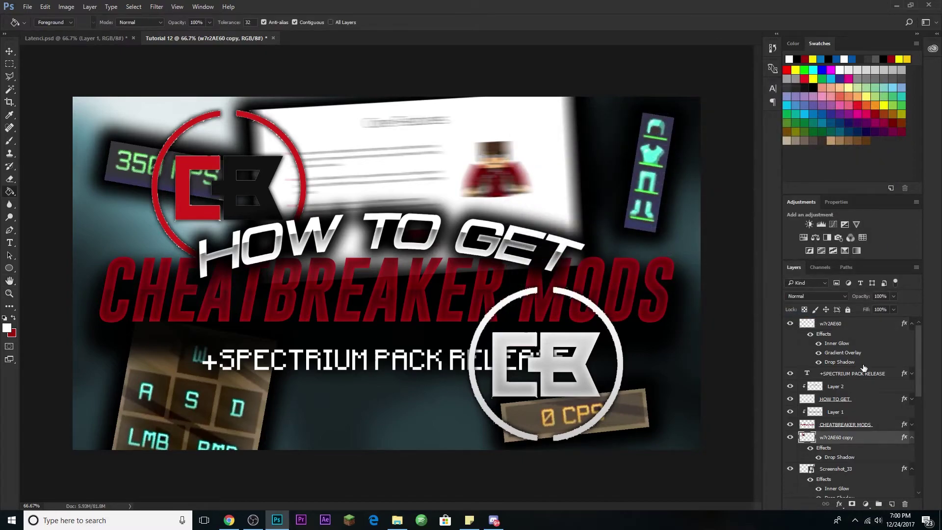
left_click(852, 323)
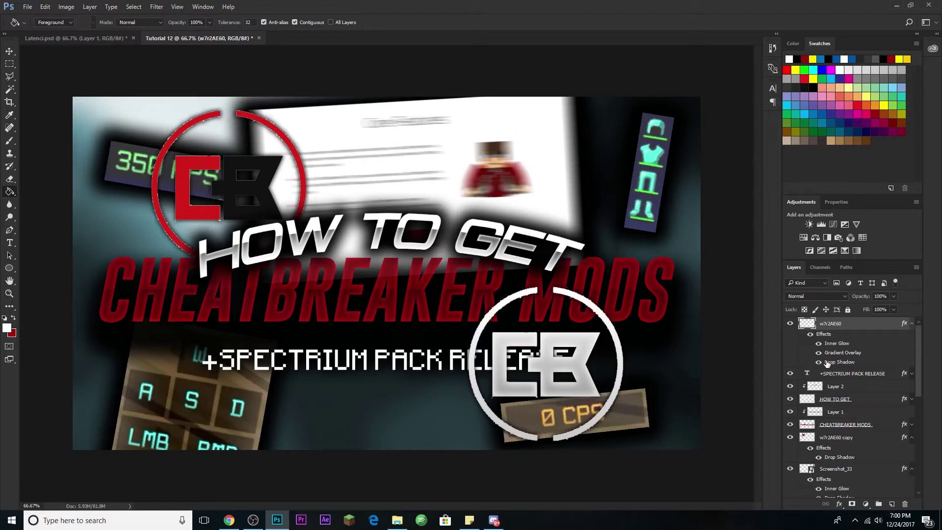
key("ctrl+t")
left_click_drag(637, 282, 655, 306)
left_click_drag(568, 365, 566, 412)
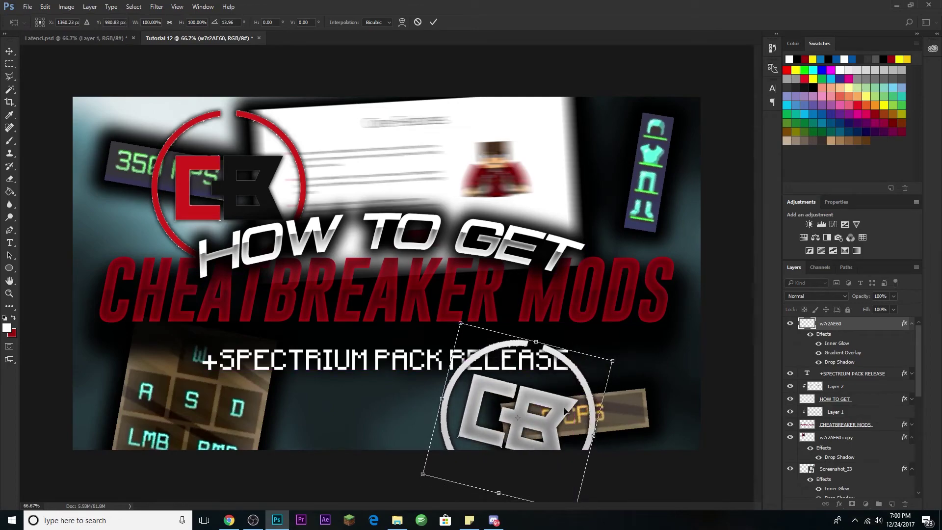
left_click_drag(457, 315, 450, 316)
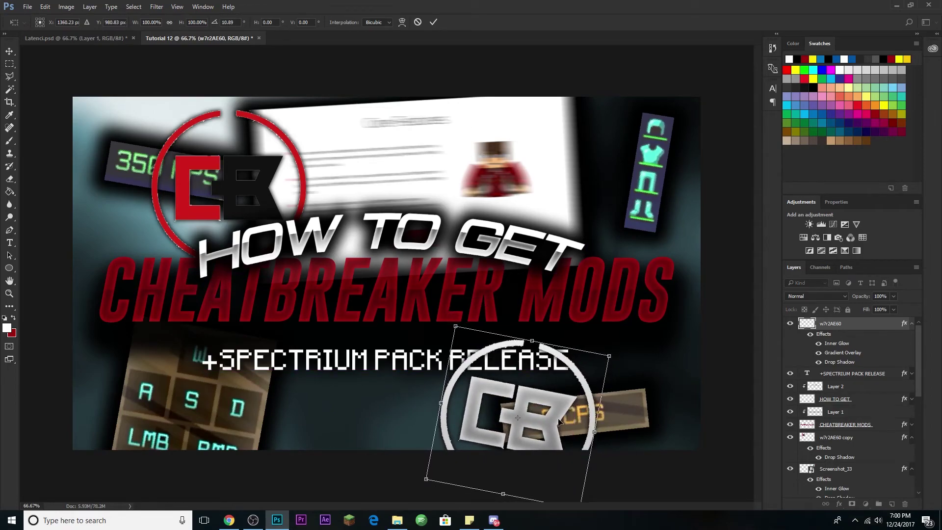
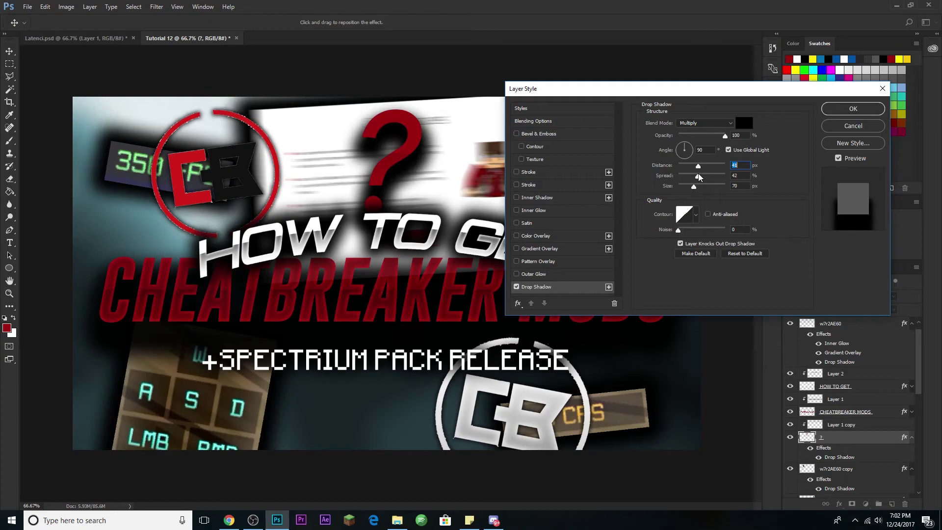
Set the question mark's Drop Shadow to 47 px distance and 92 px size, and add an Inner Glow in dark red a20d11
left_click_drag(694, 187, 702, 168)
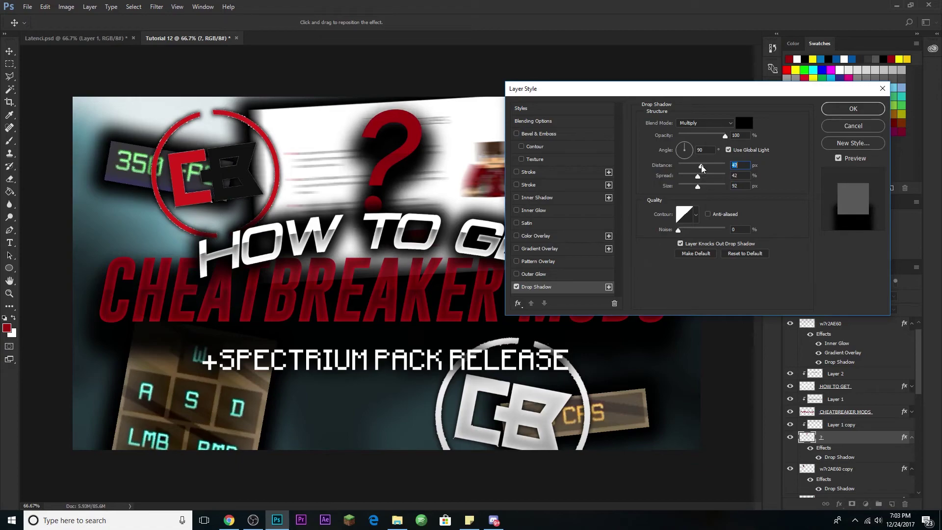
left_click(517, 210)
left_click(533, 210)
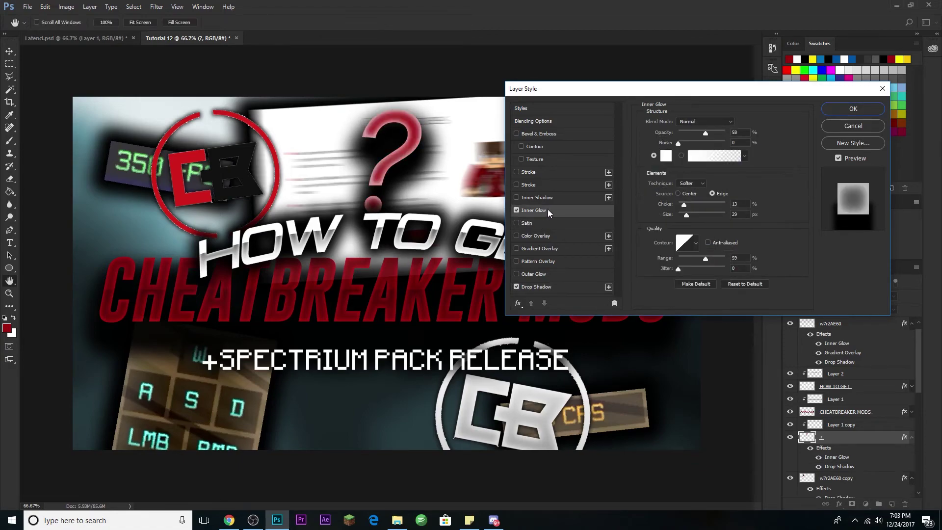
left_click(670, 157)
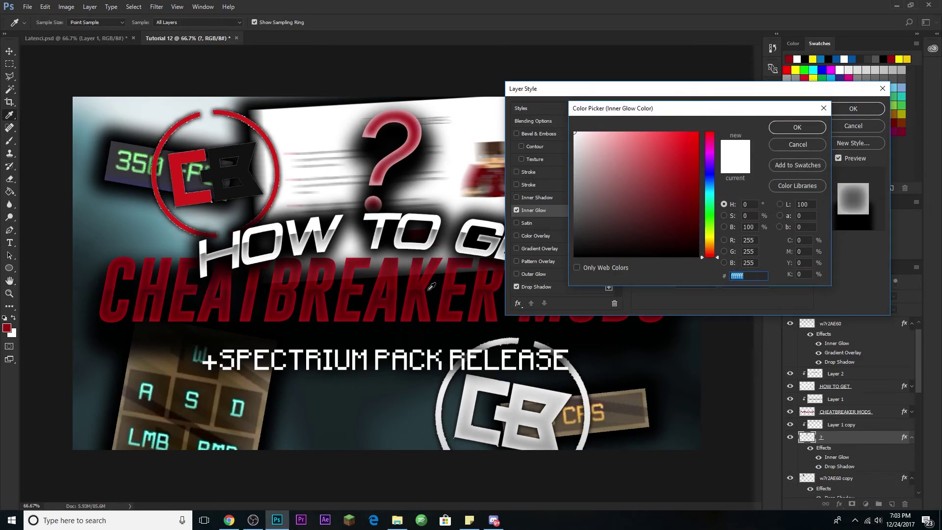
left_click(366, 317)
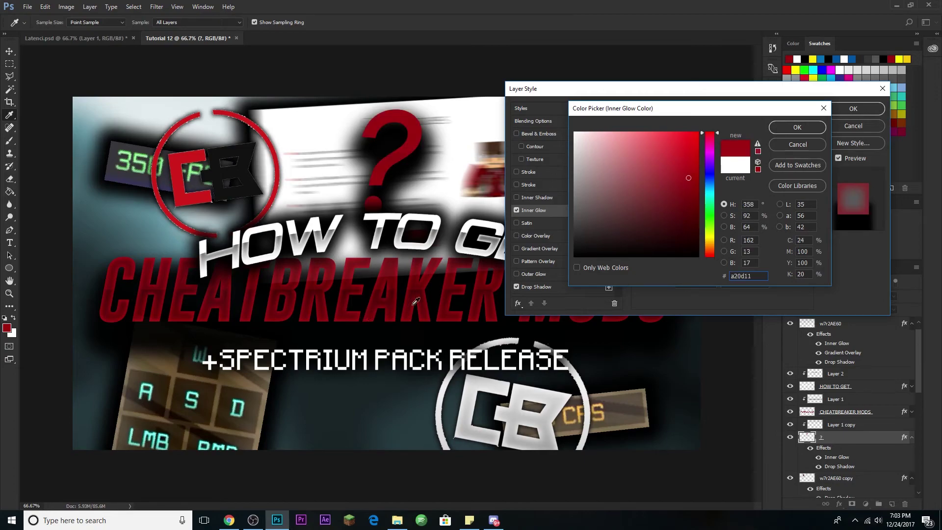
left_click(797, 128)
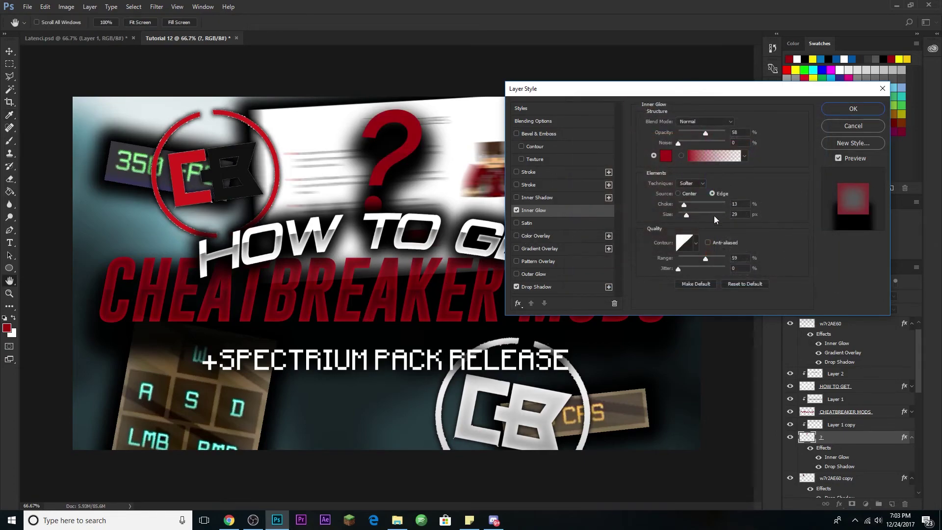
Add a black Overlay Satin at 49% opacity to the question mark, set its Inner Glow size to 29 px, and apply the layer style
mouse_move(686, 213)
left_mouse_down()
mouse_move(697, 218)
mouse_move(685, 220)
left_mouse_up()
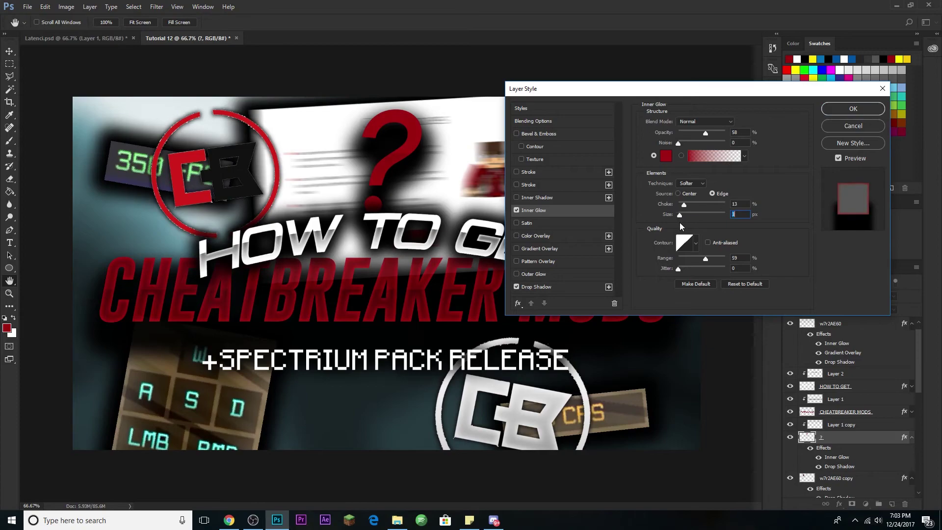
left_click(517, 223)
left_click(554, 222)
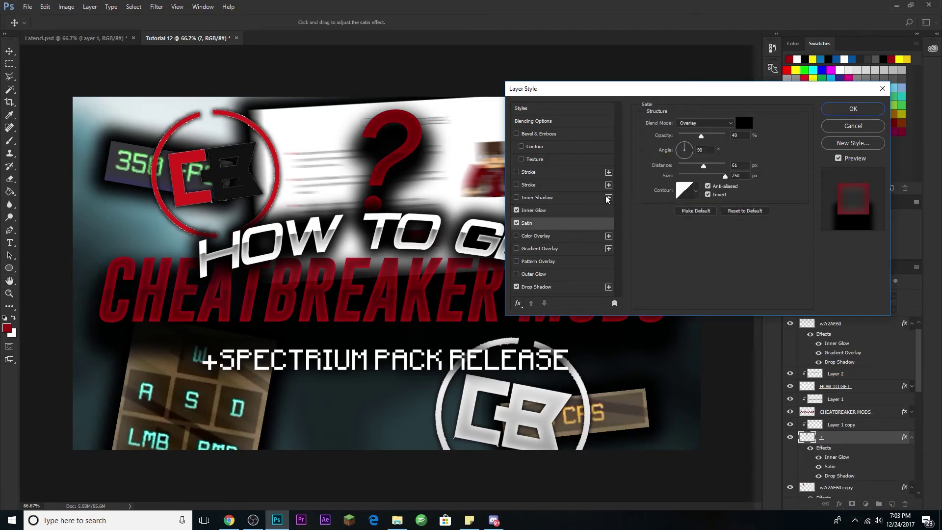
left_click(559, 211)
left_click_drag(685, 213, 687, 214)
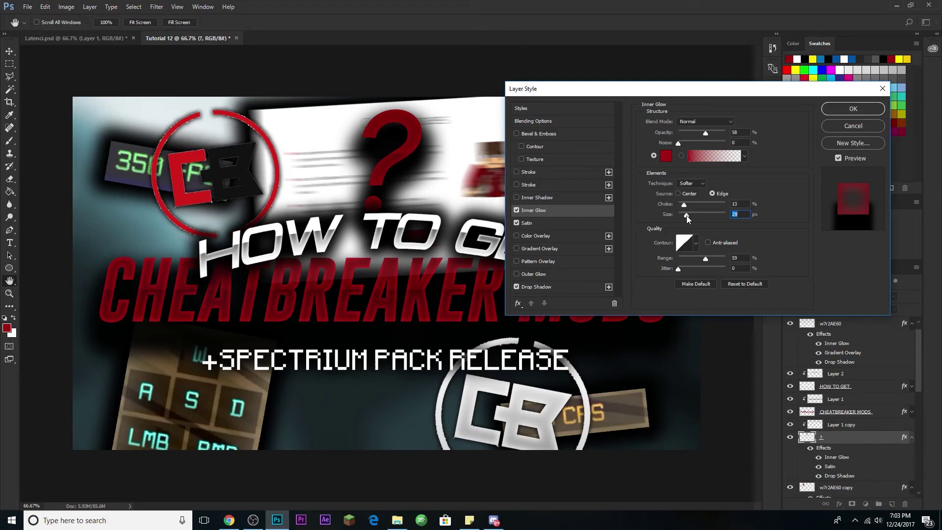
left_click(866, 113)
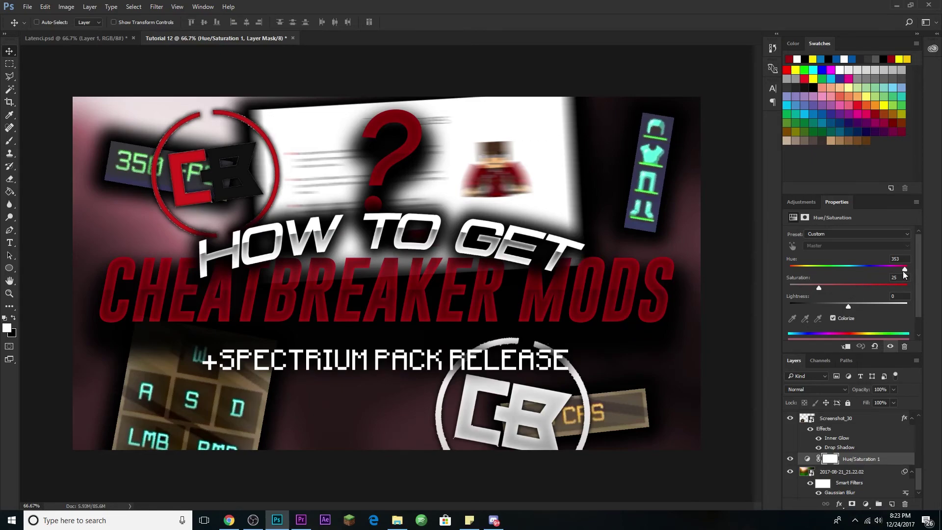
Set the hue of the background's colorized Hue/Saturation adjustment to 356
left_click_drag(904, 268, 864, 272)
Add a Brightness/Contrast adjustment layer directly above the red-and-black CB logo layer, with brightness 0 and contrast 80
scroll(889, 460, "up", 3)
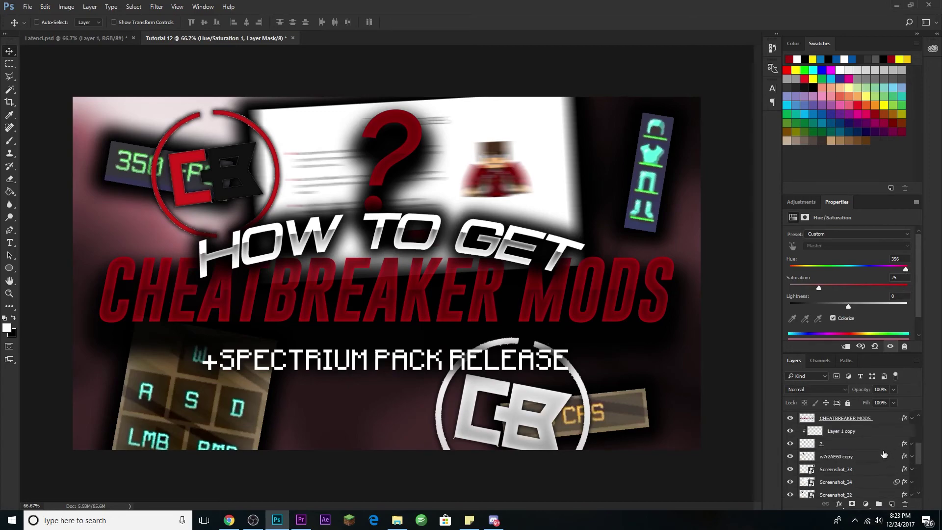
scroll(879, 459, "up", 1)
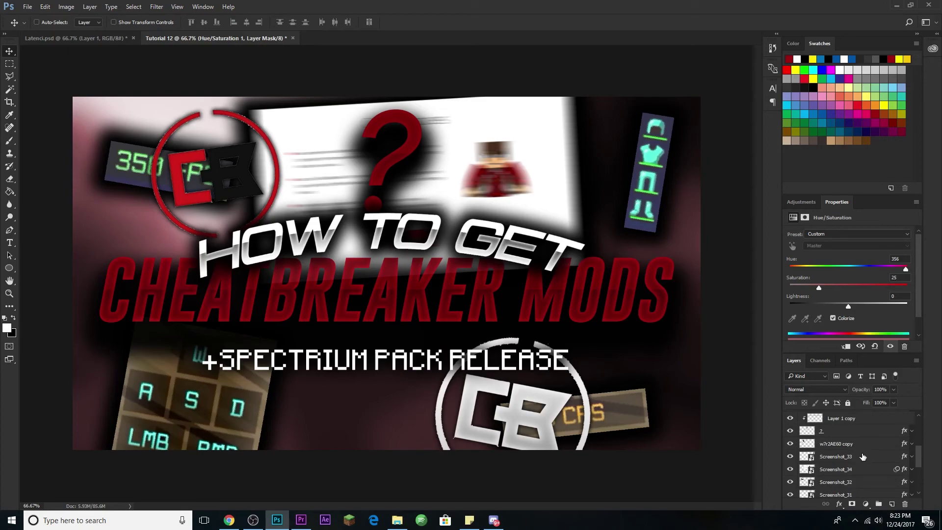
left_click(864, 456)
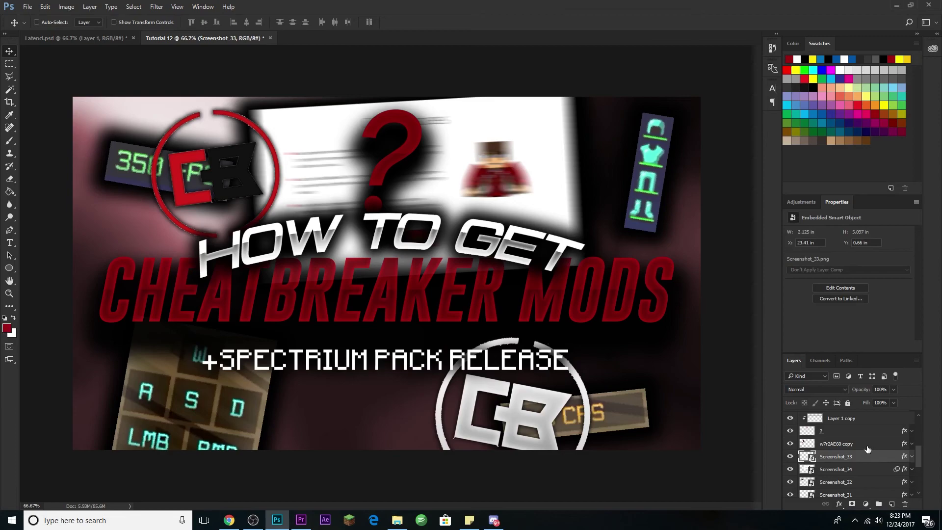
left_click(867, 447)
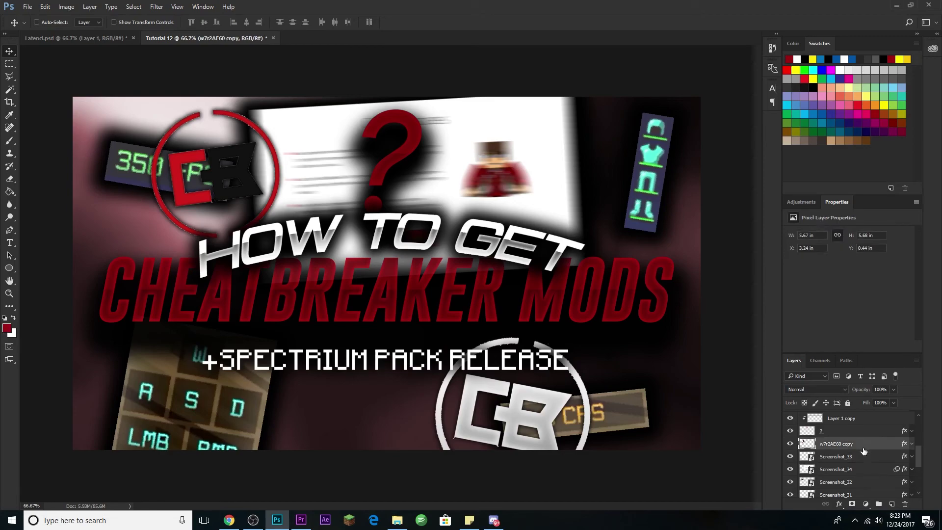
scroll(857, 451, "up", 3)
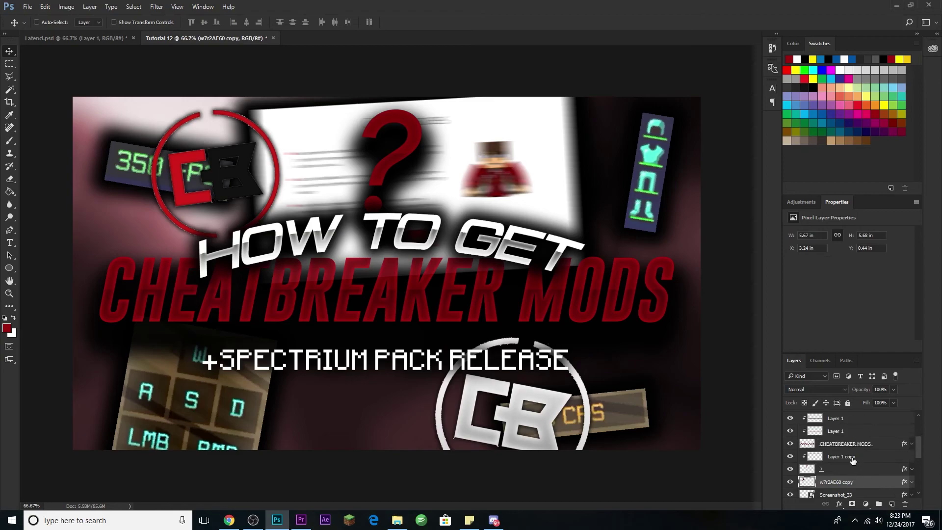
scroll(851, 449, "down", 2)
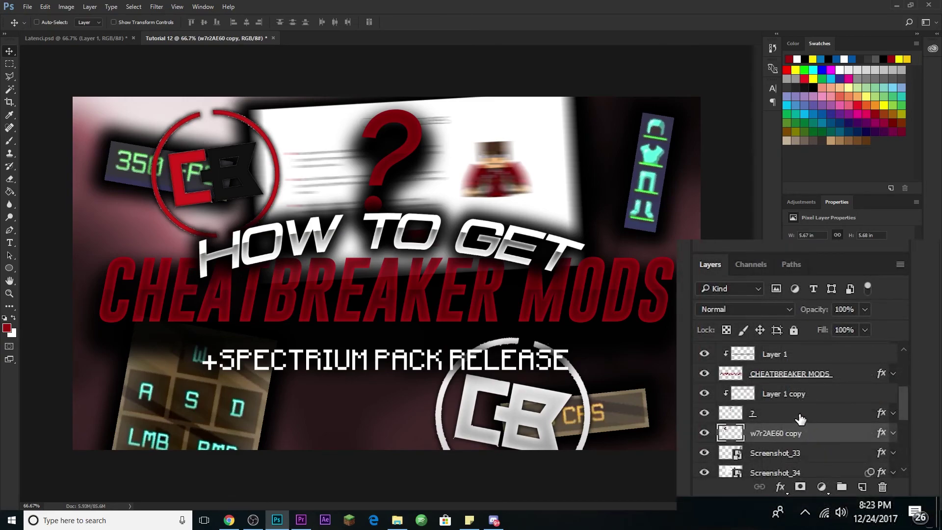
left_click(798, 204)
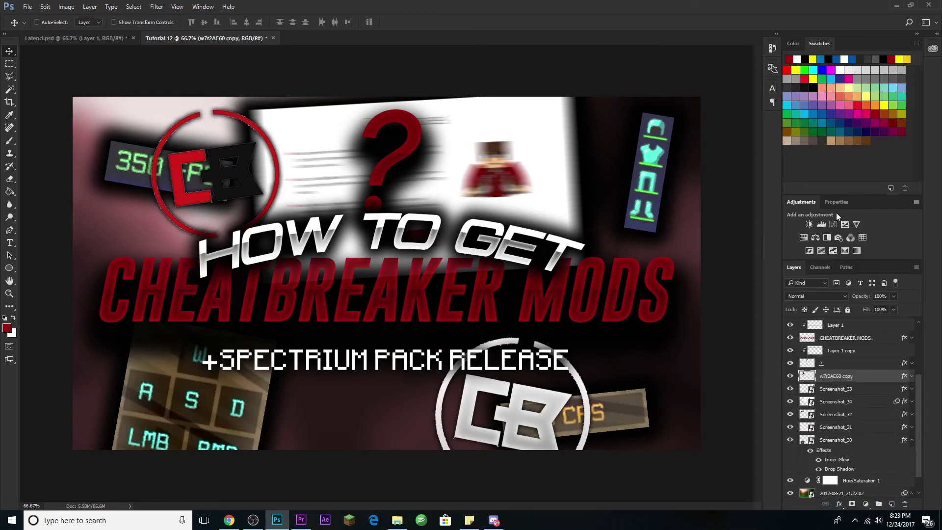
left_click(810, 224)
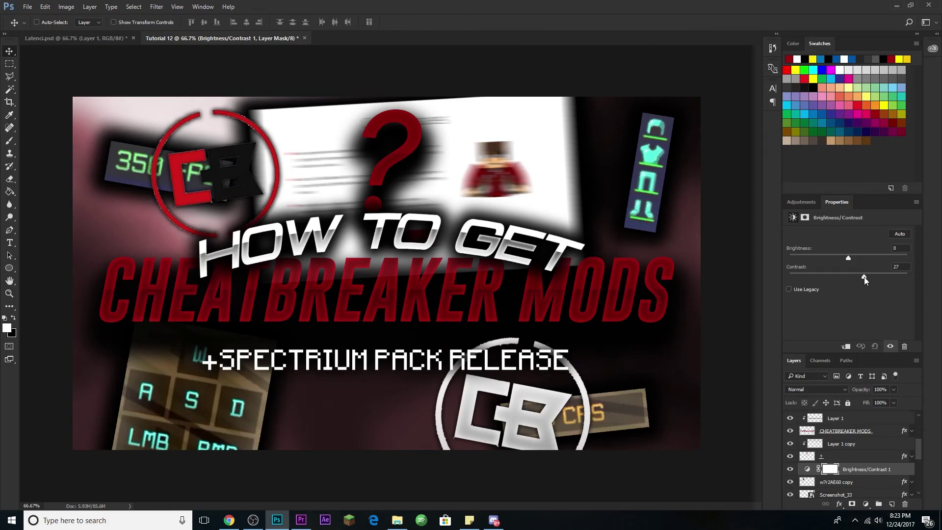
left_click_drag(871, 277, 874, 279)
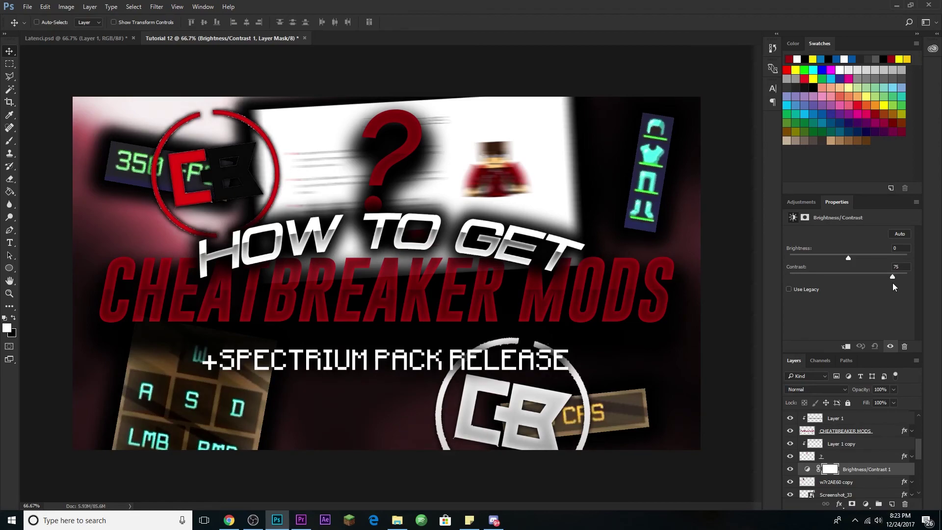
left_click_drag(892, 276, 891, 275)
left_click_drag(862, 258, 856, 261)
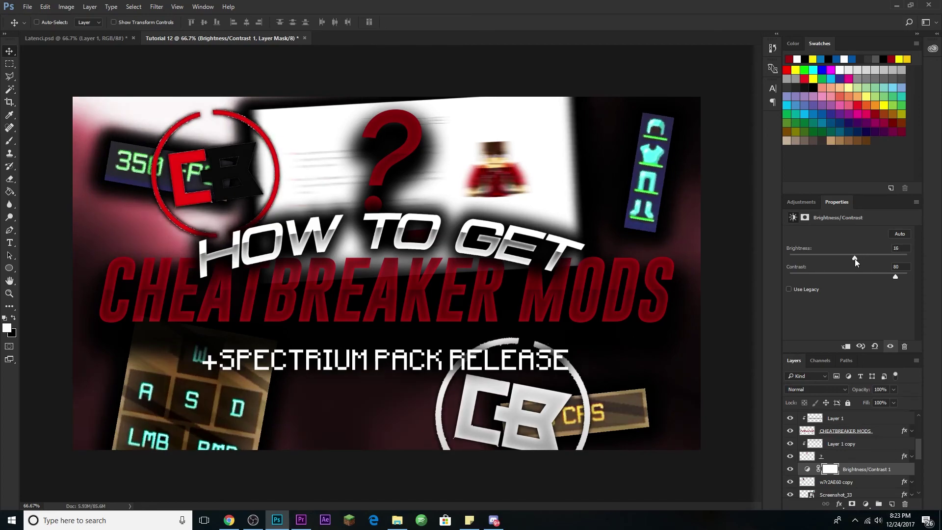
key("ctrl+z")
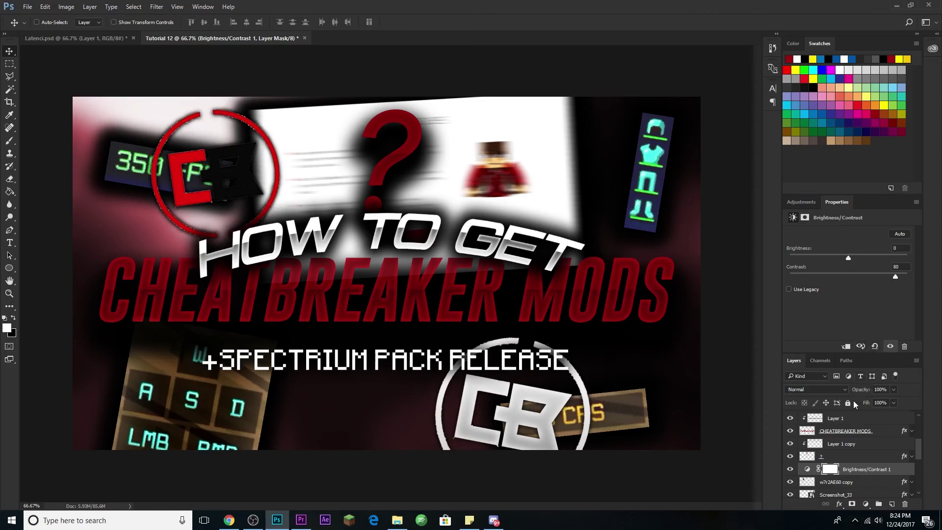
scroll(872, 459, "up", 2)
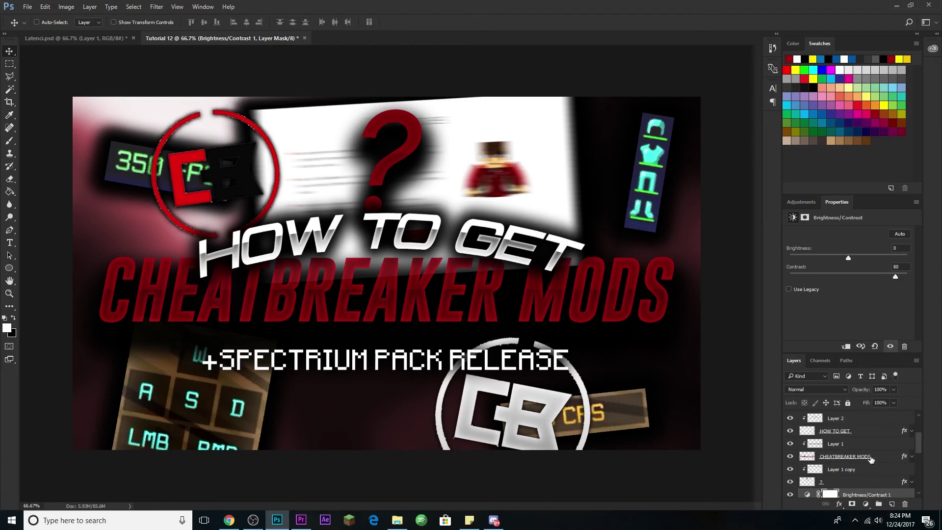
scroll(872, 458, "up", 3)
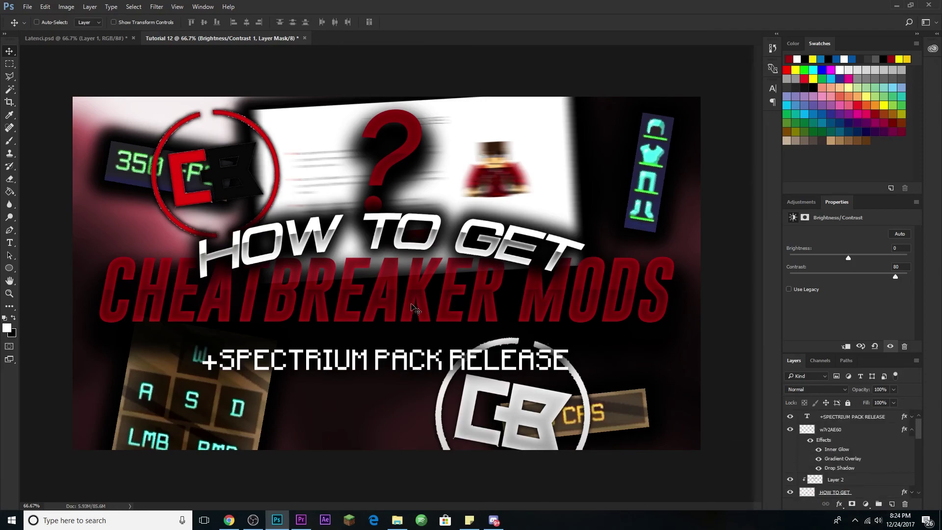